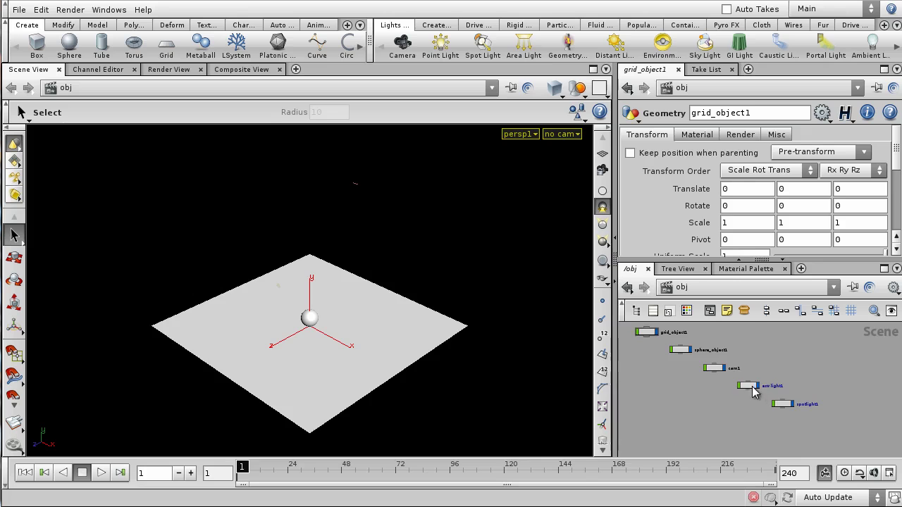
- Look through cam1 in the scene view
click(564, 135)
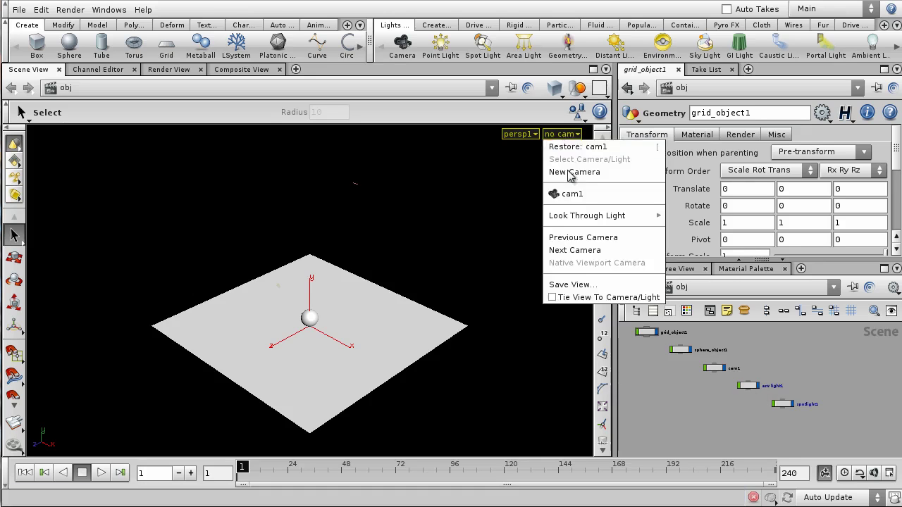
click(570, 197)
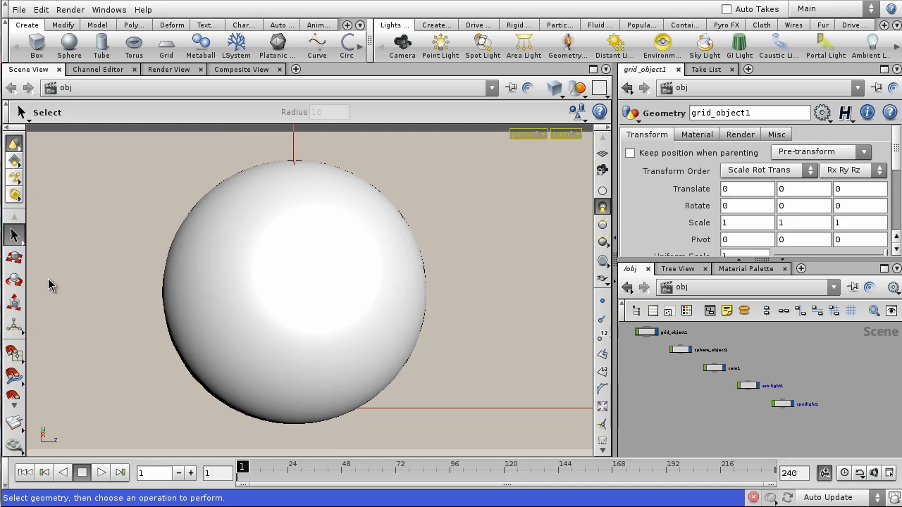
- Add a Mantra render node in the out network
click(680, 287)
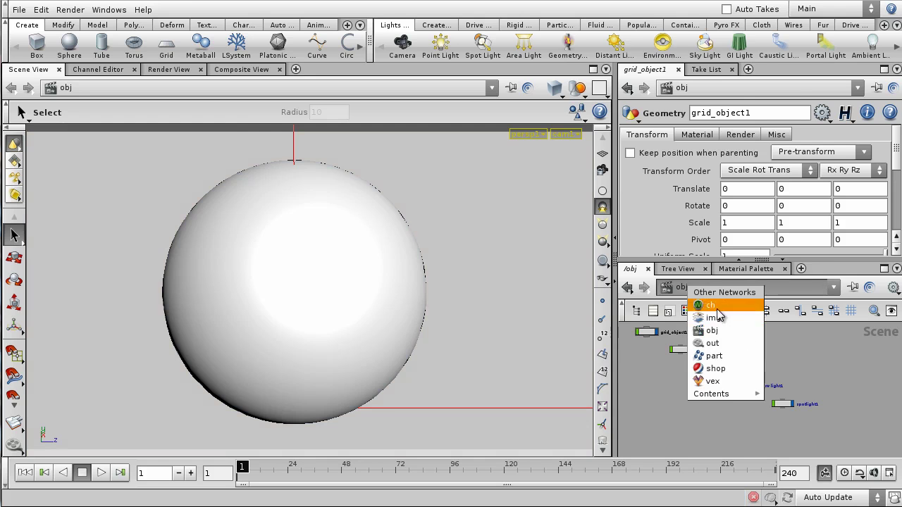
click(751, 345)
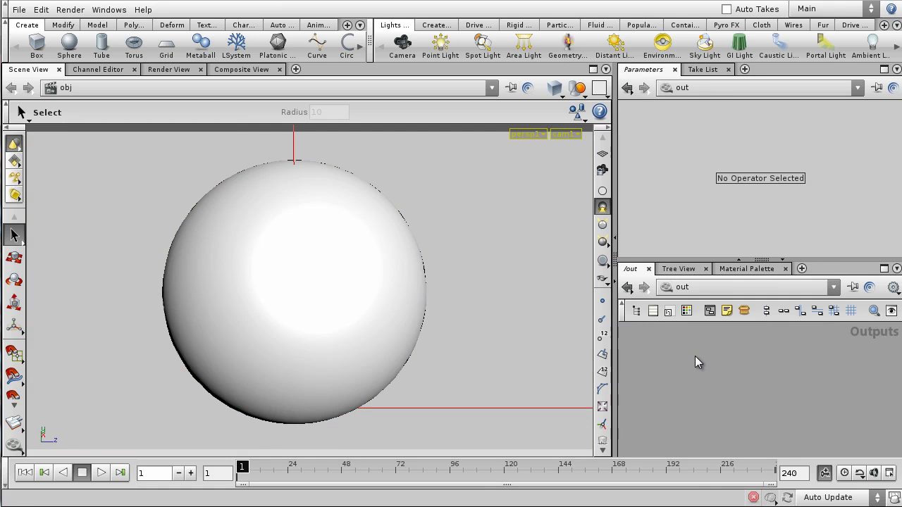
key(Tab)
text(Mantra)
key(Return)
click(695, 358)
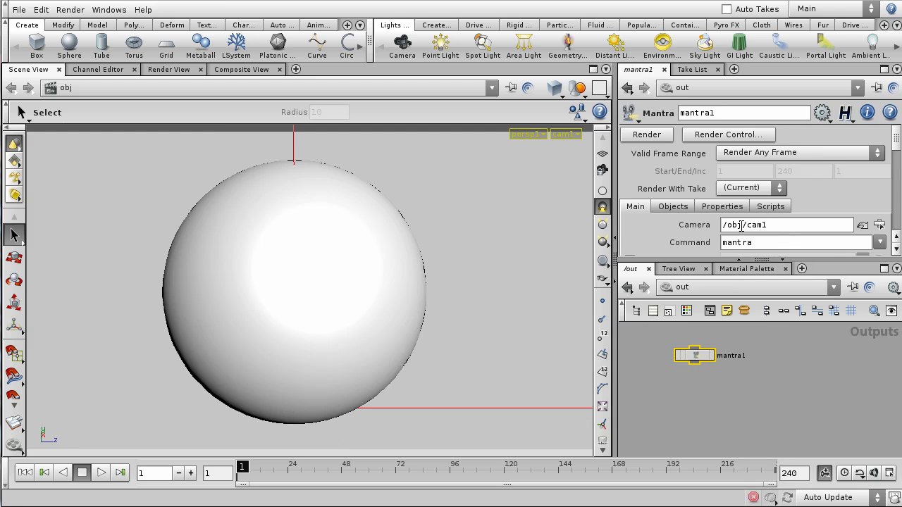
- Set the Mantra node's rendering engine to Physically Based Rendering and enlarge the parameter area
scroll(741, 225, down, 1)
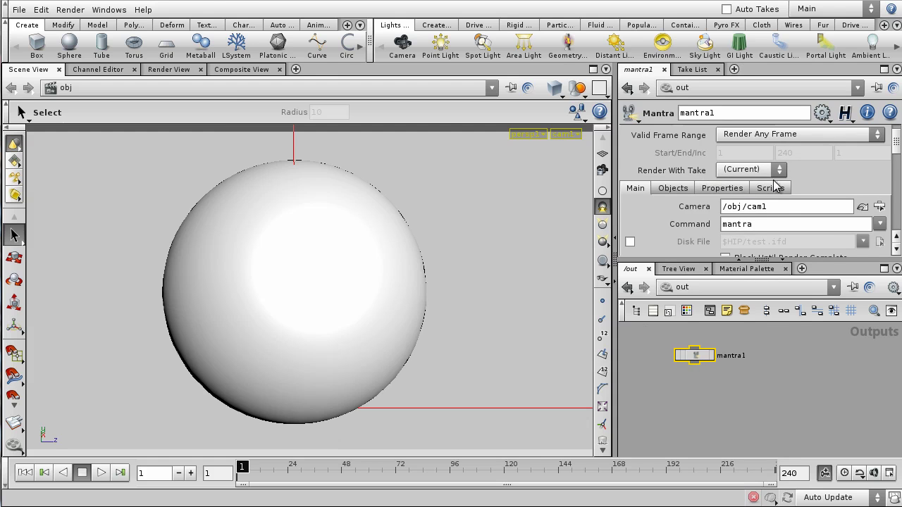
click(720, 188)
scroll(657, 213, down, 2)
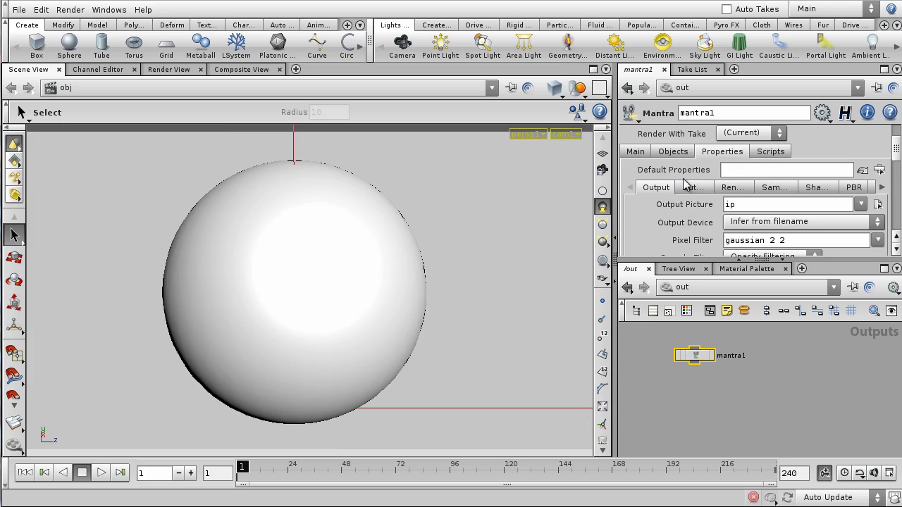
click(734, 189)
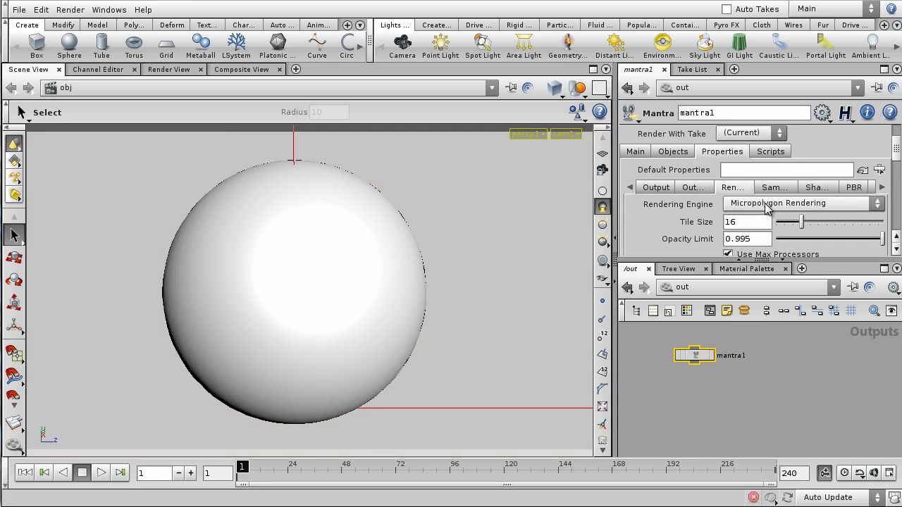
click(767, 202)
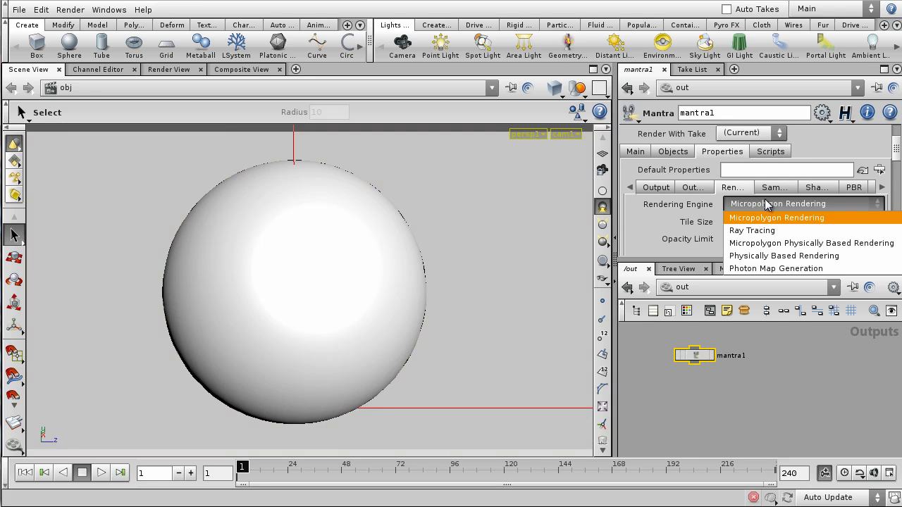
click(759, 259)
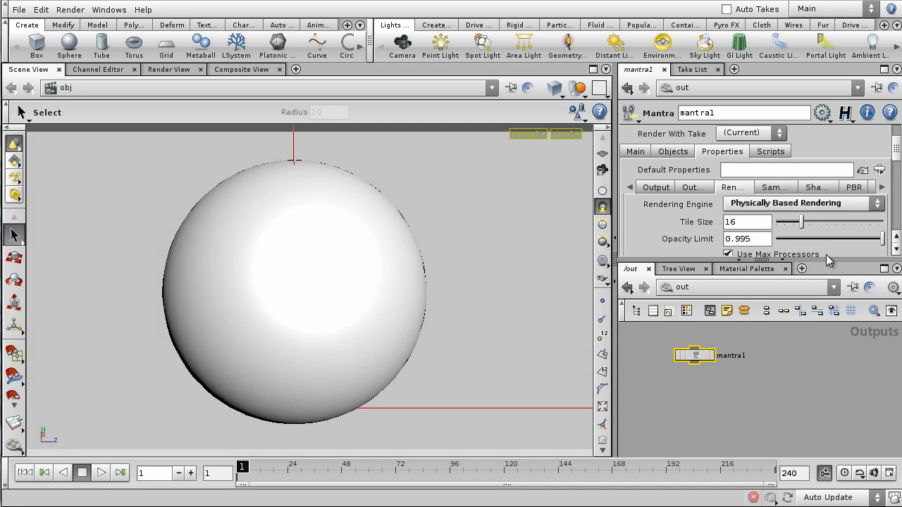
drag(825, 259, 820, 282)
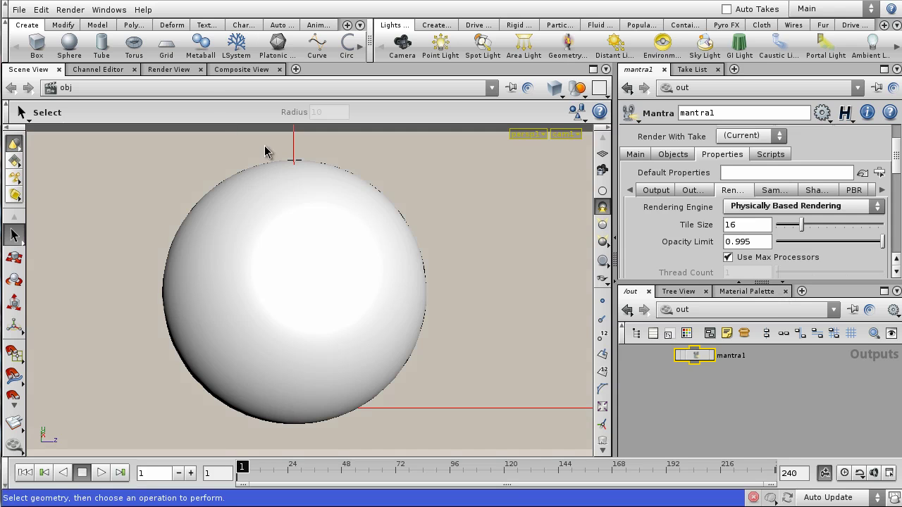
- Render the scene in the Render View from /obj/cam1 and frame the whole image
click(167, 70)
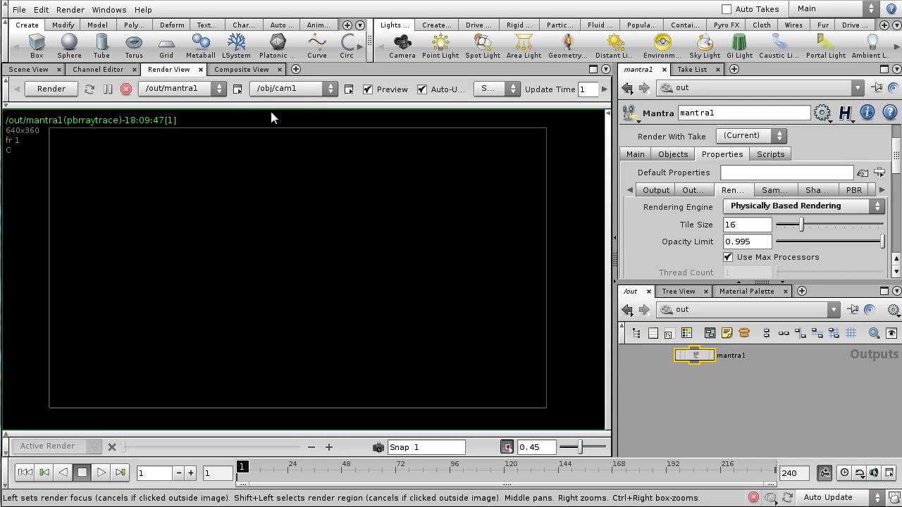
click(290, 88)
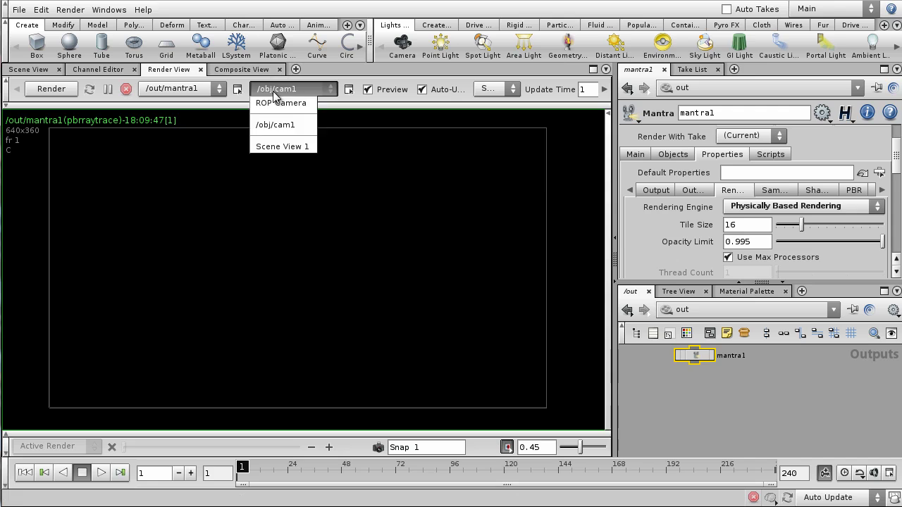
click(281, 125)
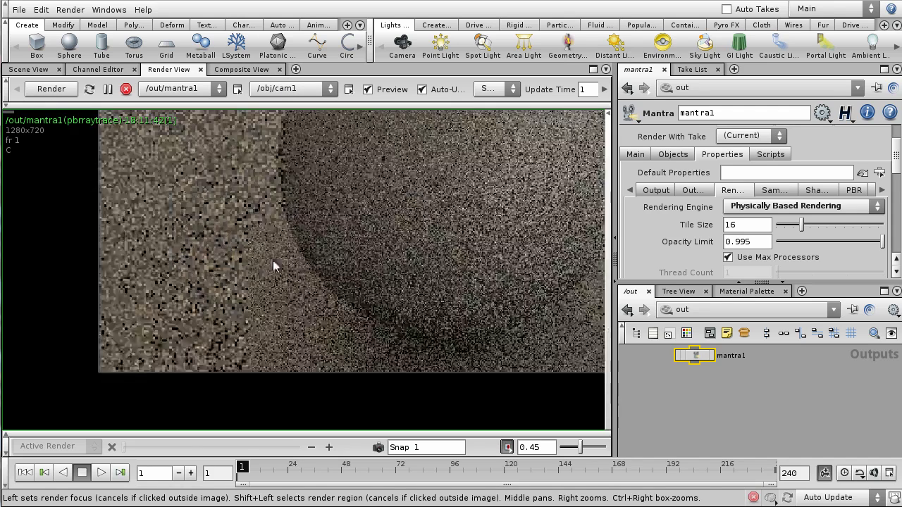
middle_drag(260, 268, 341, 272)
scroll(303, 277, up, 1)
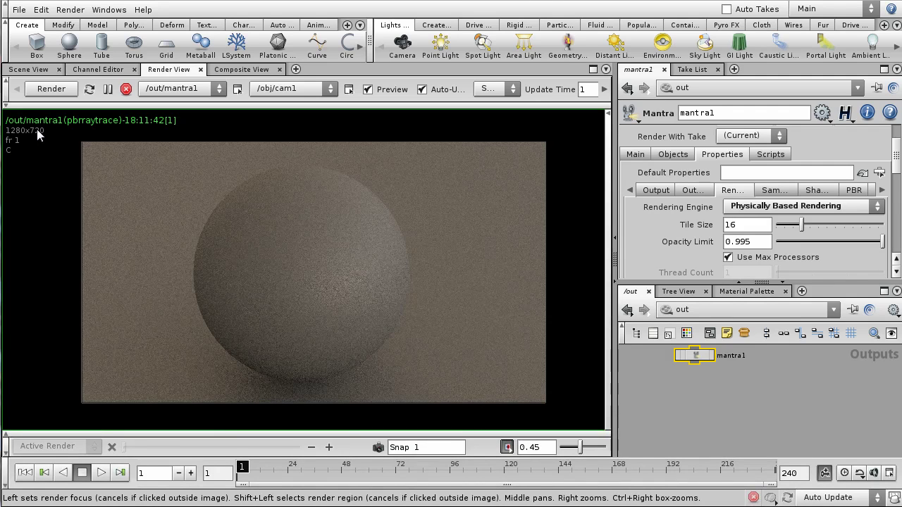
scroll(271, 268, up, 2)
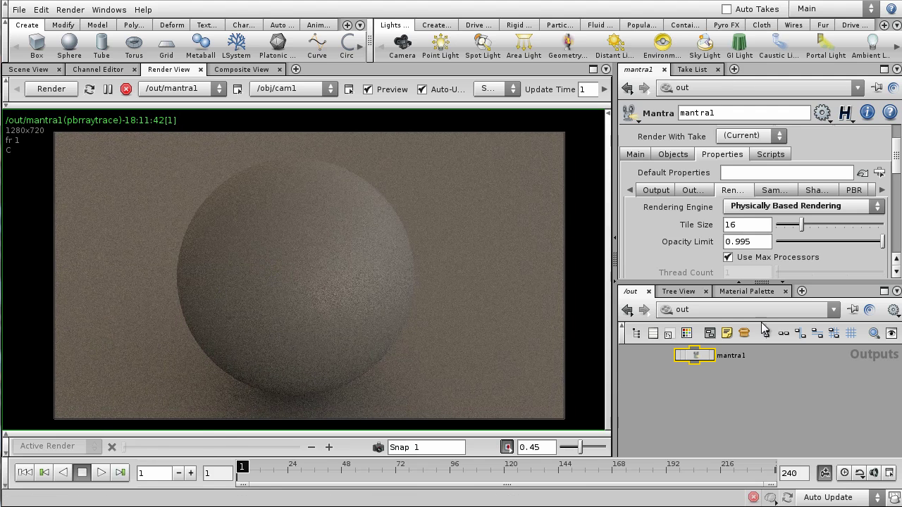
- Override the camera resolution in the Mantra node's output properties with a resolution scale of 1/2 (Half Resolution)
middle_drag(765, 403, 792, 434)
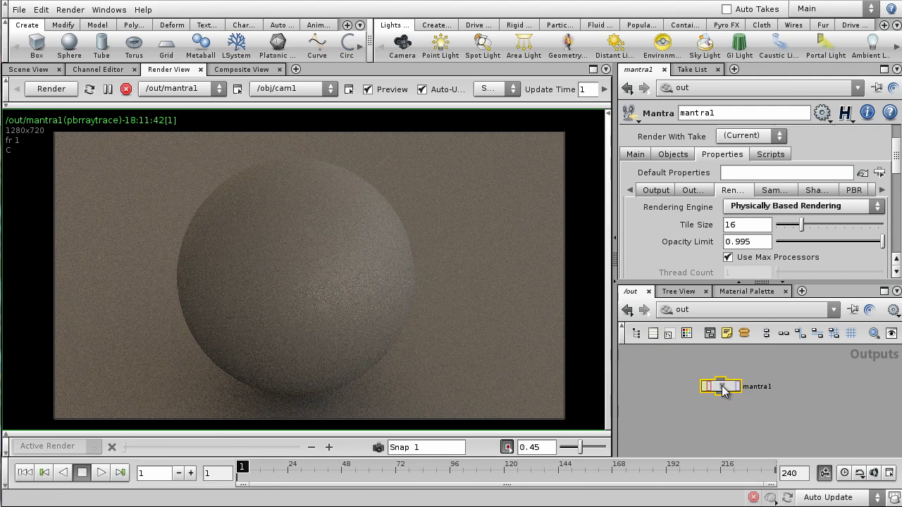
click(658, 191)
scroll(658, 182, down, 4)
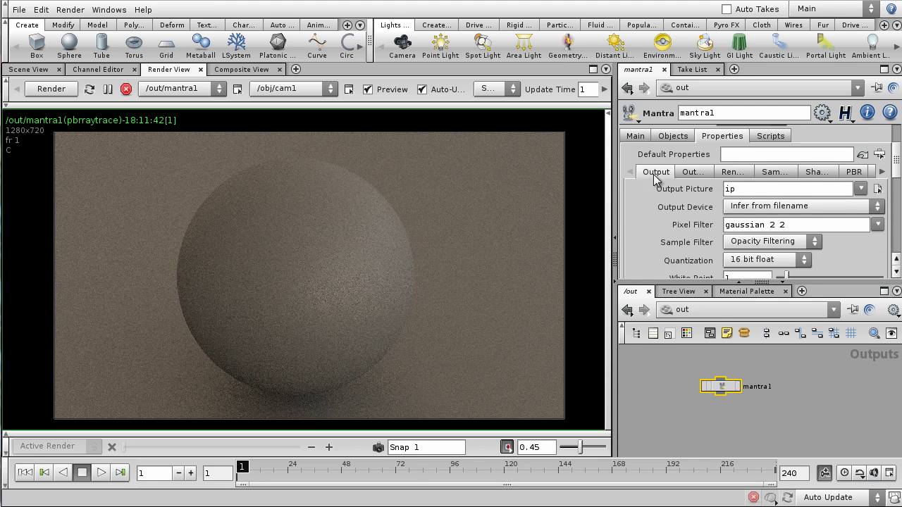
scroll(655, 174, down, 2)
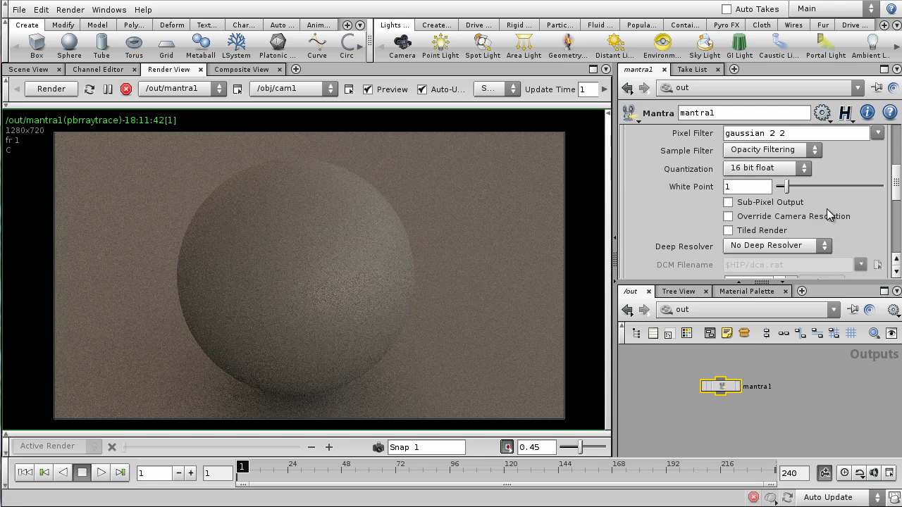
click(728, 218)
scroll(632, 189, down, 1)
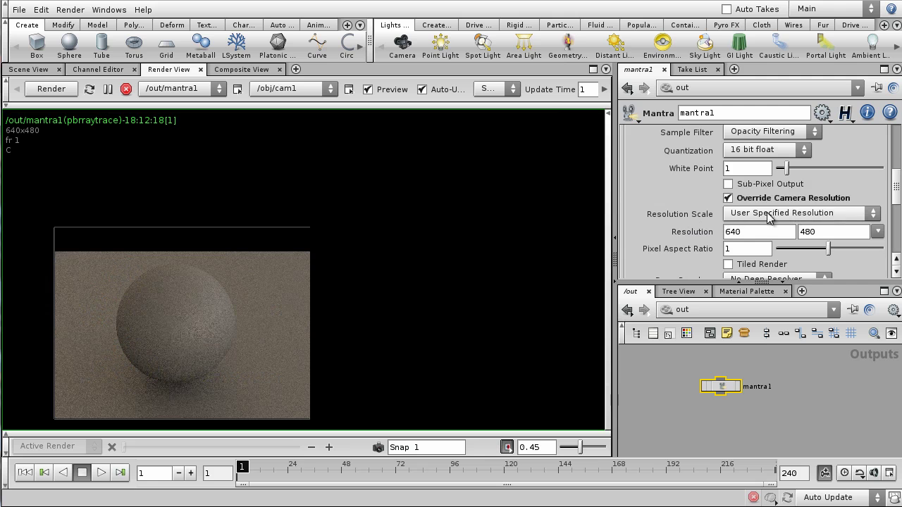
click(854, 213)
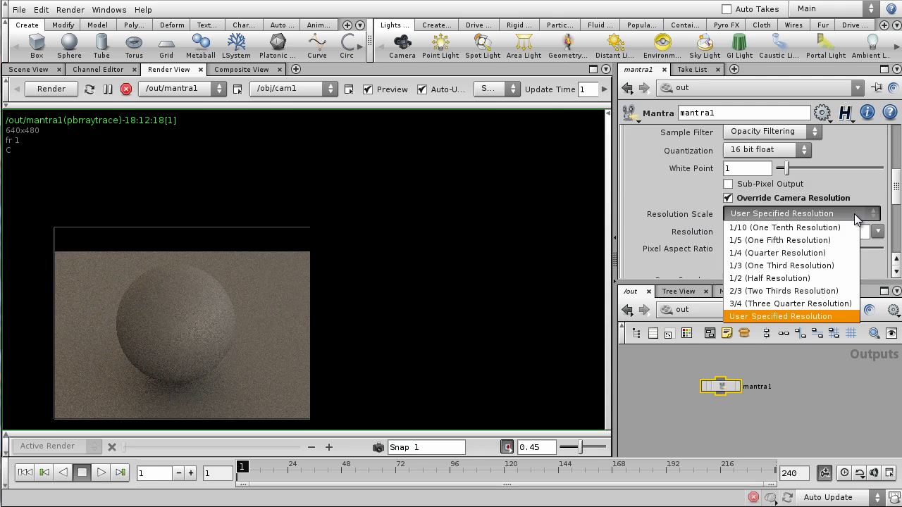
click(789, 279)
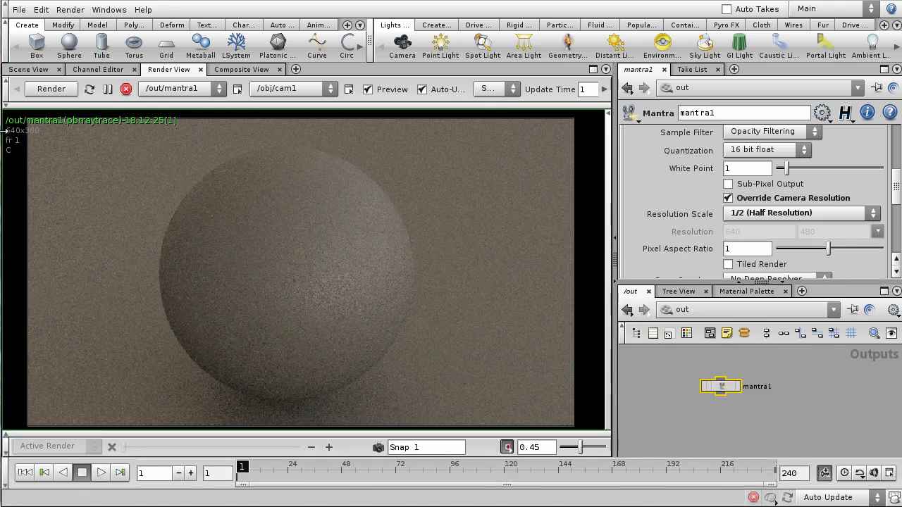
scroll(48, 145, down, 2)
middle_drag(215, 233, 245, 250)
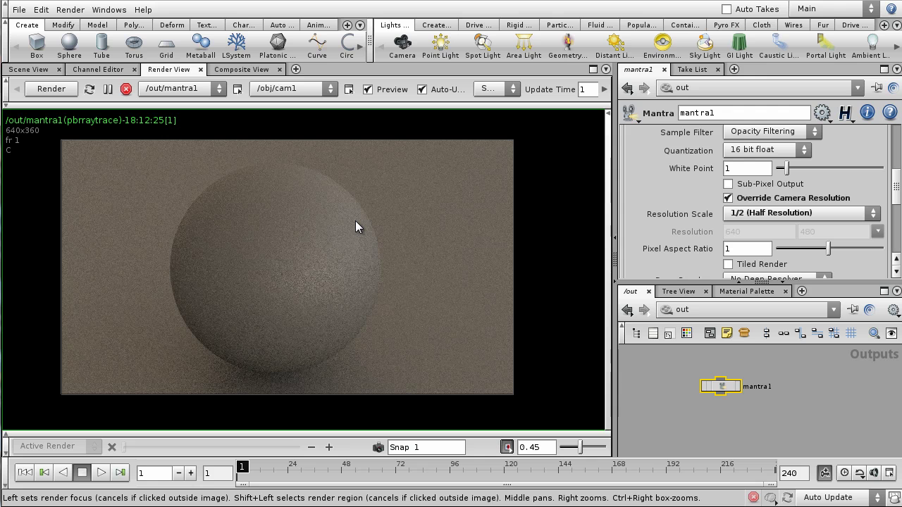
scroll(310, 250, up, 1)
middle_drag(311, 249, 318, 253)
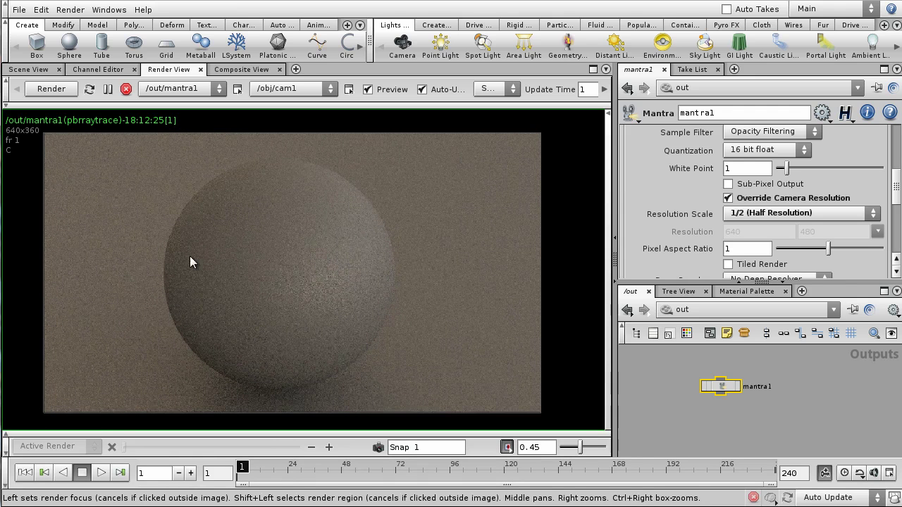
- Assign the Checkerboard material from the material gallery to the ground grid in the render
click(745, 291)
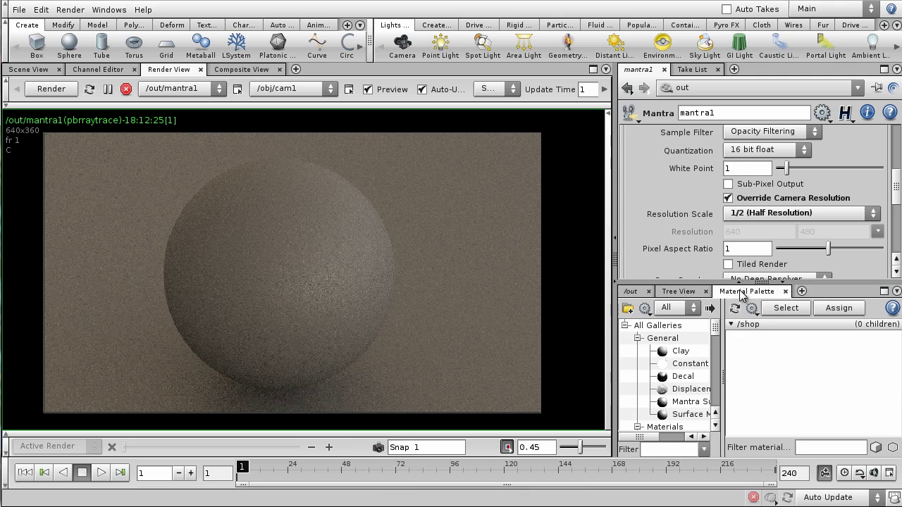
drag(742, 279, 736, 248)
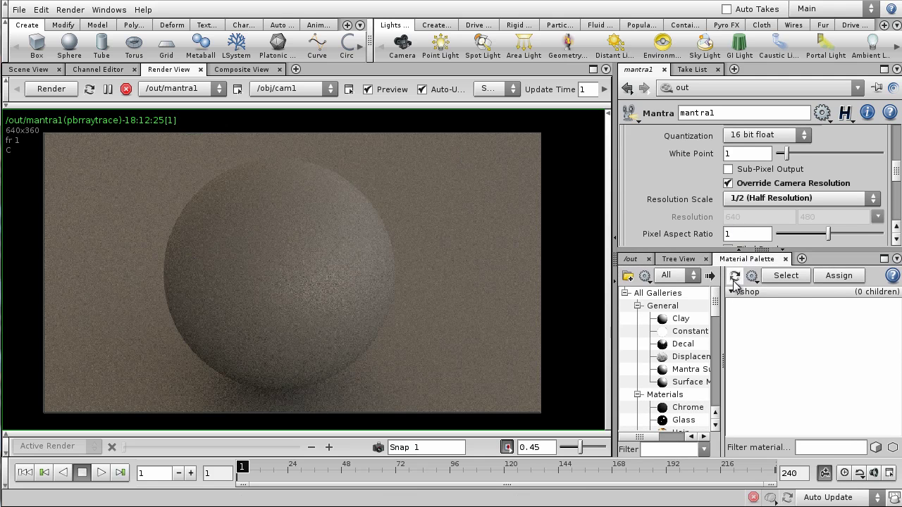
drag(717, 303, 724, 348)
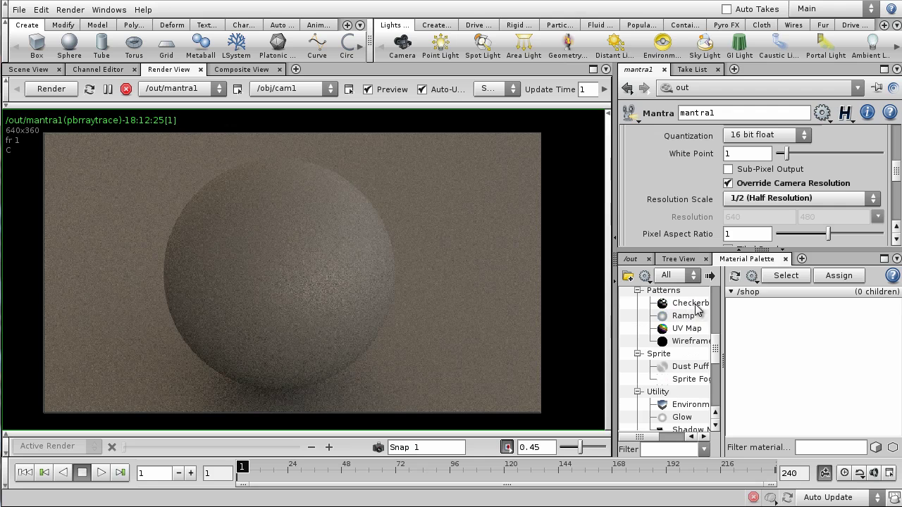
drag(722, 308, 476, 279)
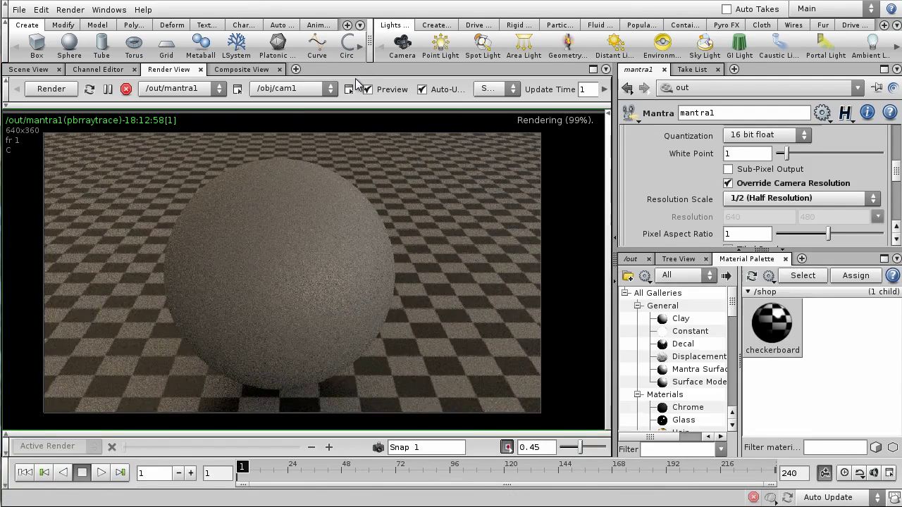
scroll(455, 188, down, 1)
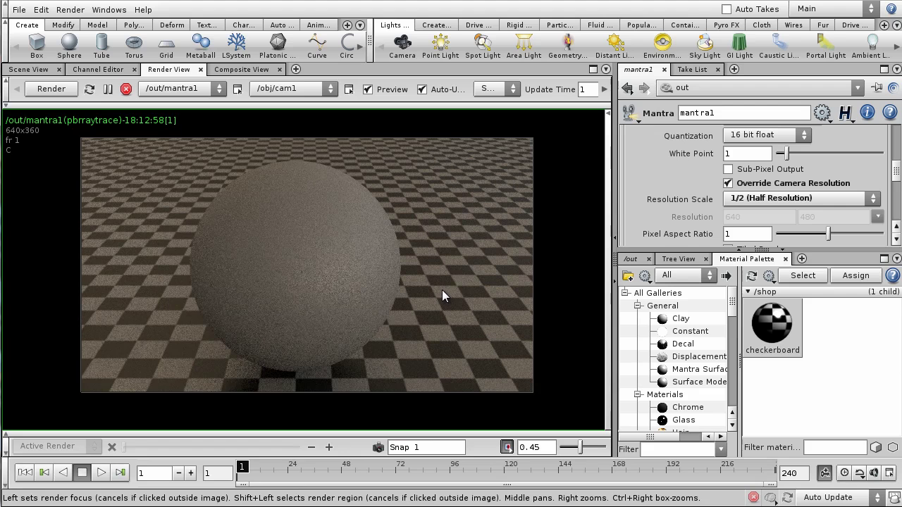
scroll(438, 295, up, 1)
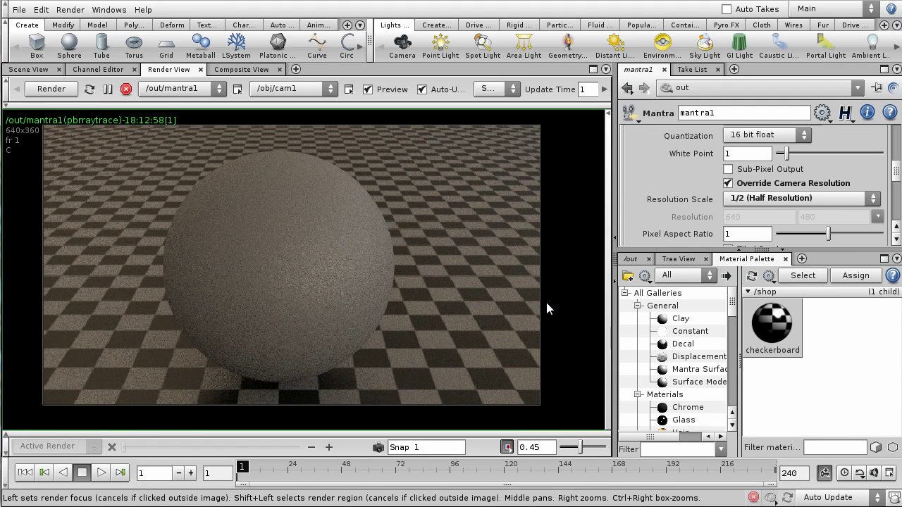
- Assign the Mantra Surface material from the material gallery to the sphere in the render
mouse_move(736, 306)
mouse_down()
mouse_move(740, 384)
mouse_move(738, 300)
mouse_up()
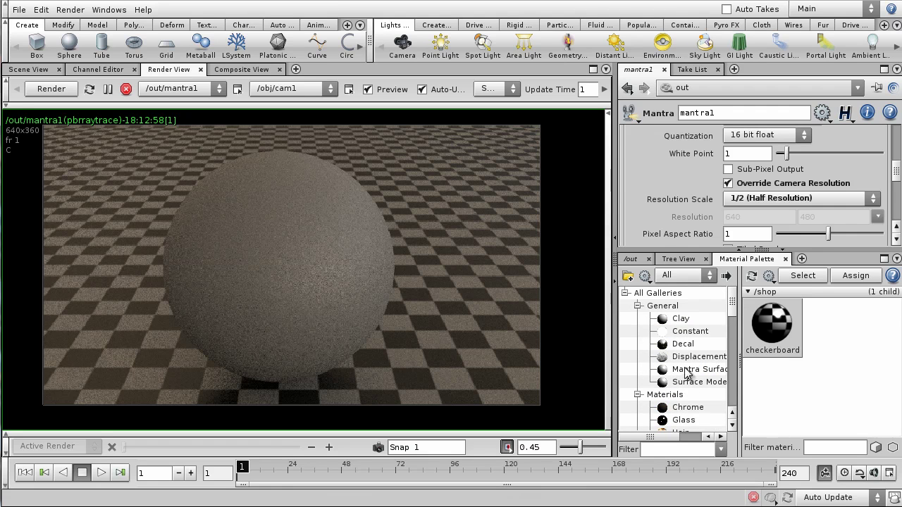
drag(706, 370, 289, 285)
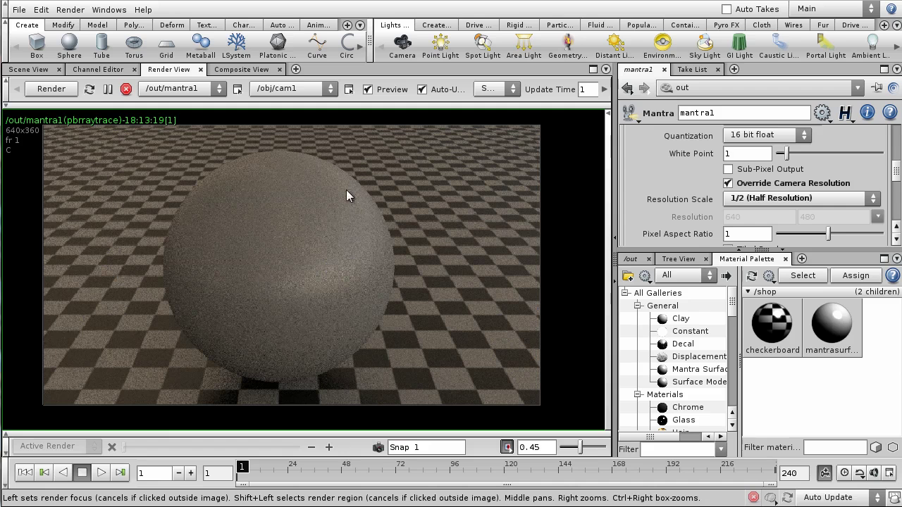
middle_drag(314, 248, 308, 259)
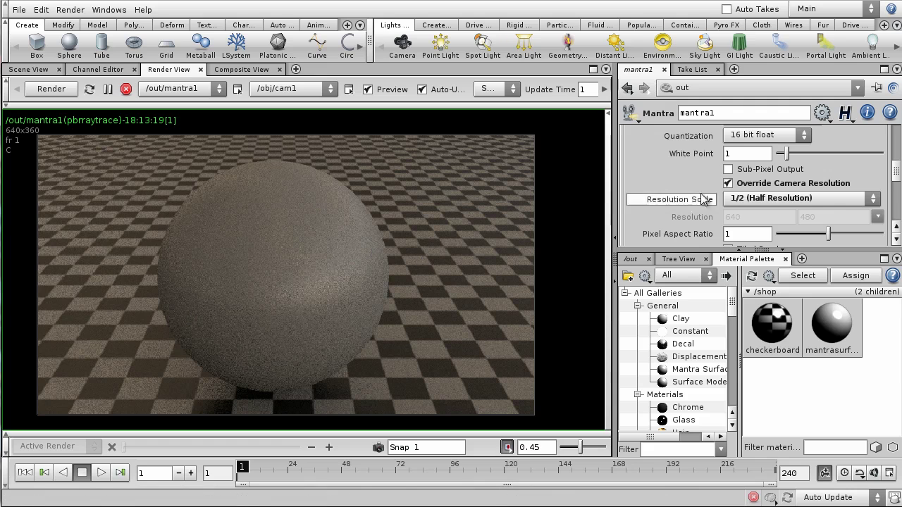
- Select the mantrasurface material and disable its diffuse component
click(833, 314)
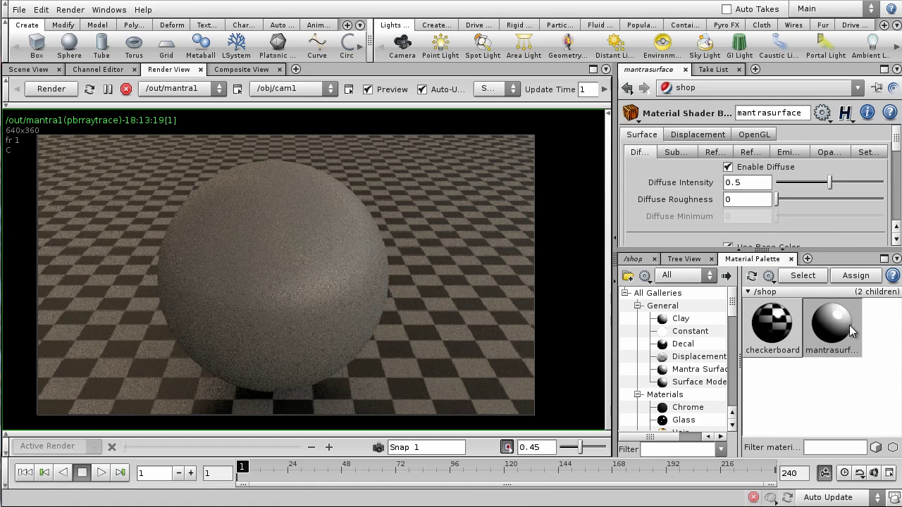
drag(841, 250, 841, 308)
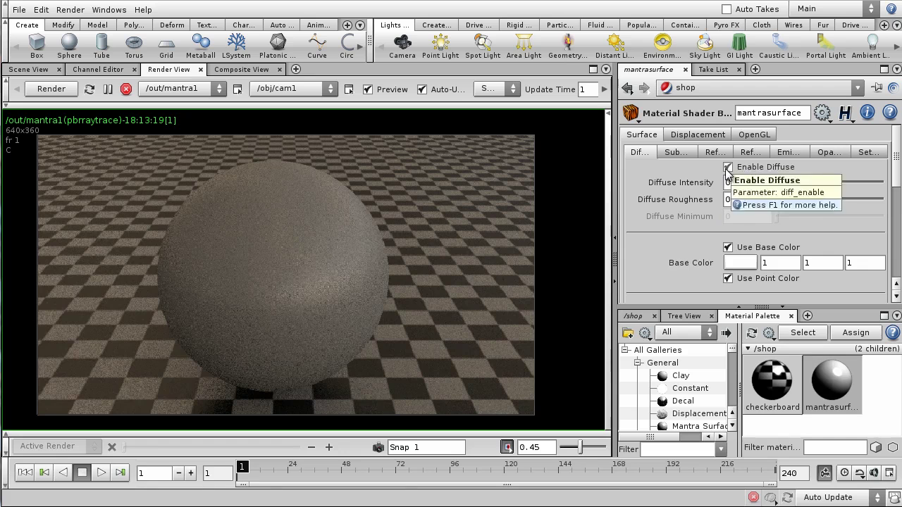
click(728, 168)
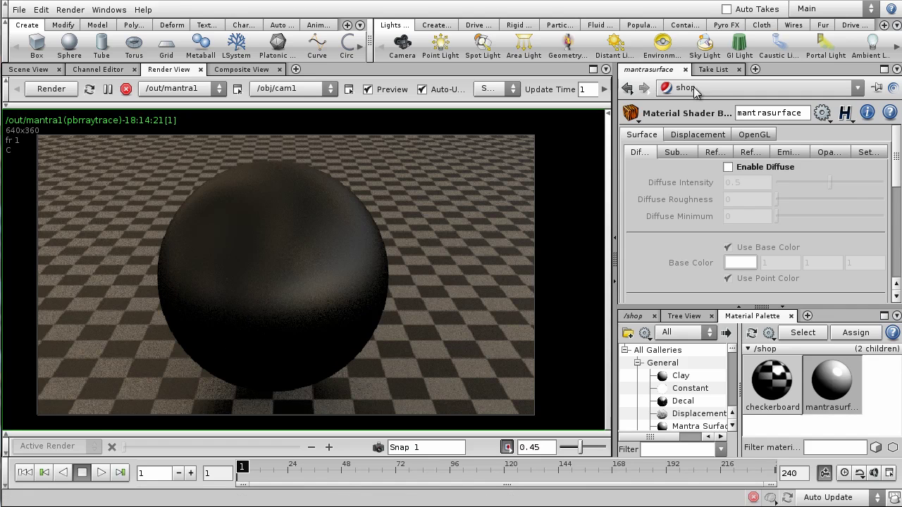
- Enable Reflect Objects in the base reflection layer of the mantrasurface material
click(714, 153)
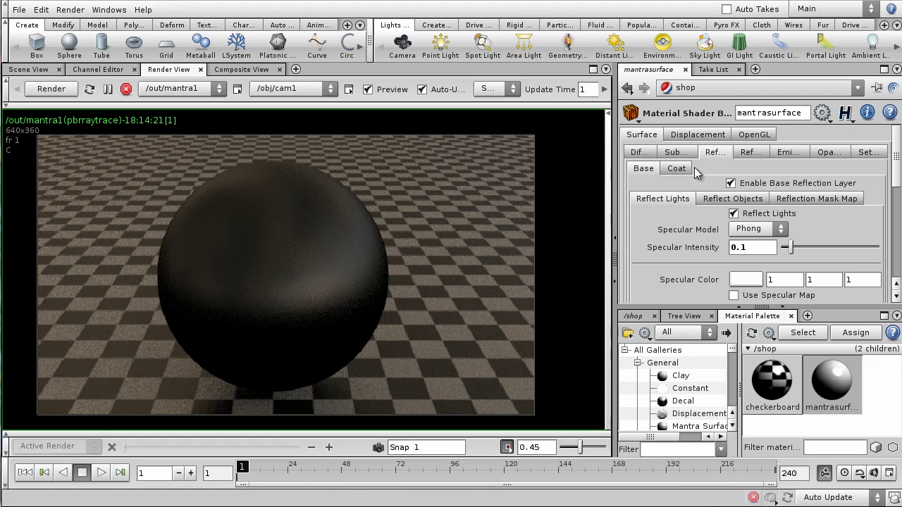
click(728, 204)
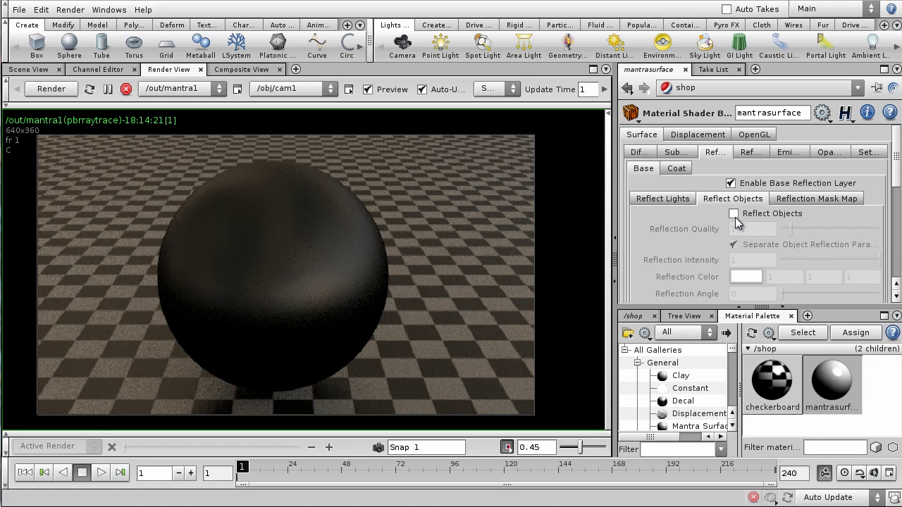
click(734, 215)
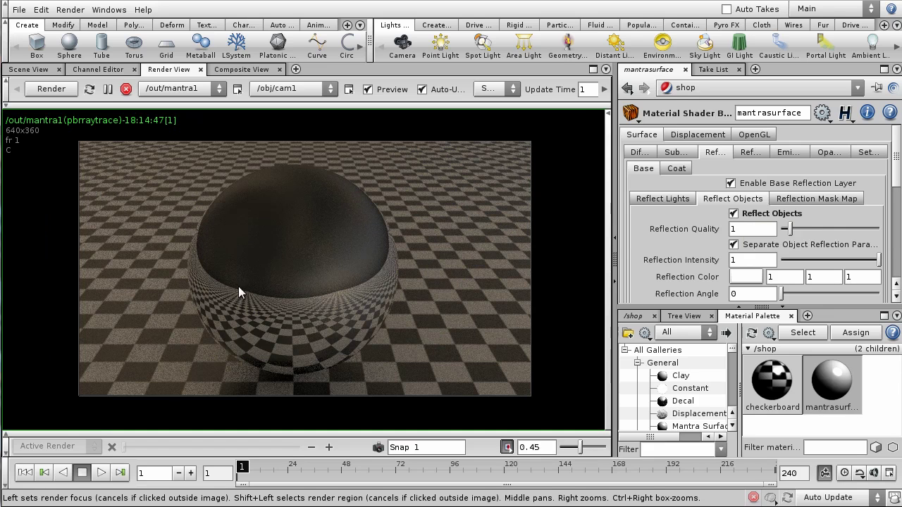
right_drag(238, 286, 283, 302)
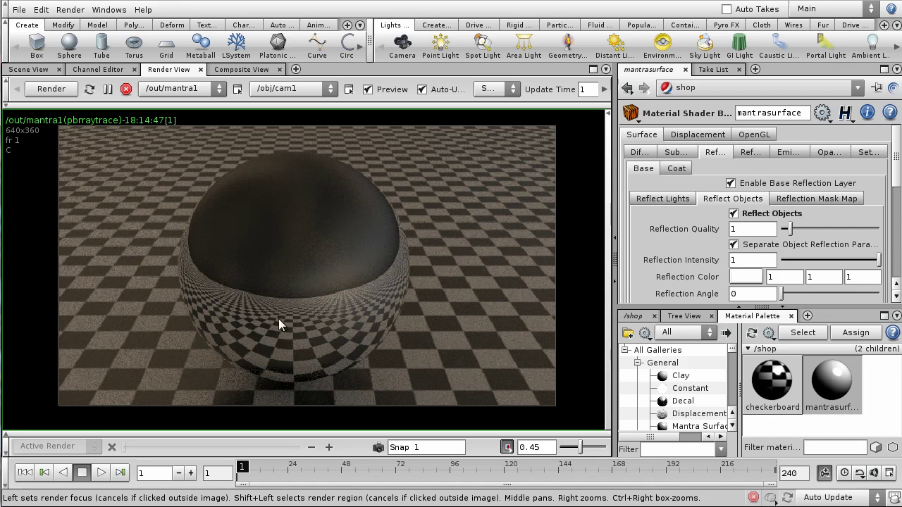
scroll(686, 225, down, 1)
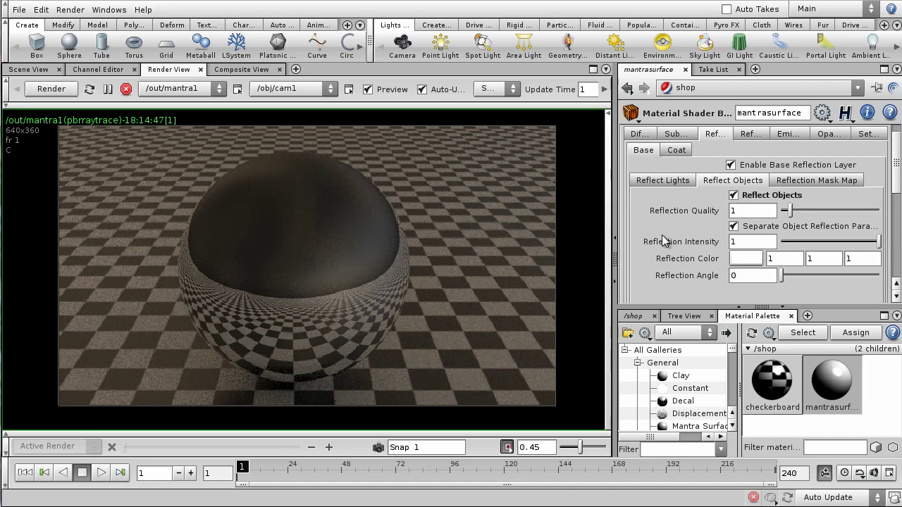
- Turn off Separate Object Reflection Parameters and raise the base layer's Specular Intensity to 1
drag(614, 234, 549, 234)
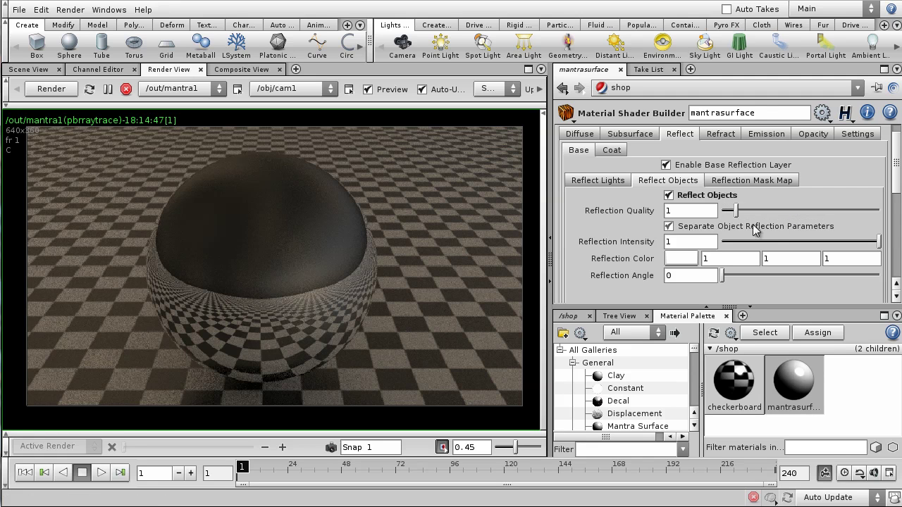
click(670, 226)
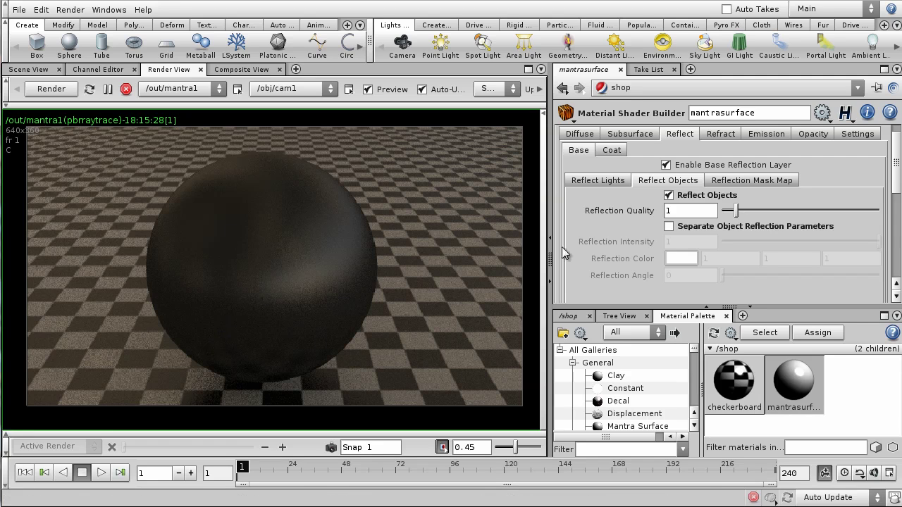
click(590, 181)
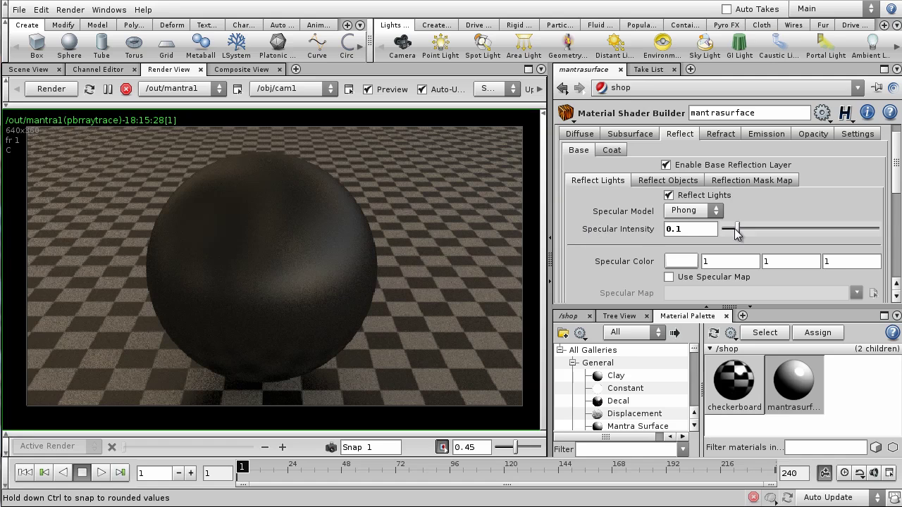
drag(739, 231, 881, 234)
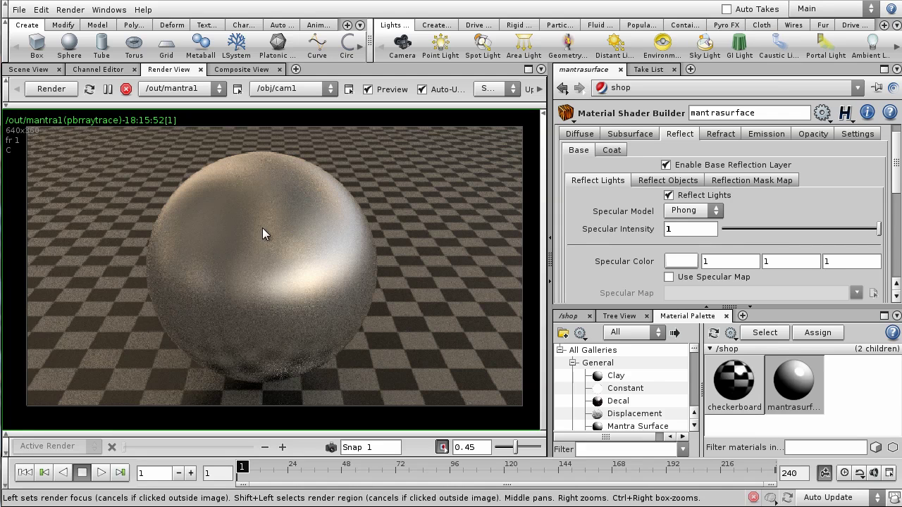
- Try Specular Angle values of 47.6 and 0 for the base reflection of the sphere's material
scroll(848, 174, down, 3)
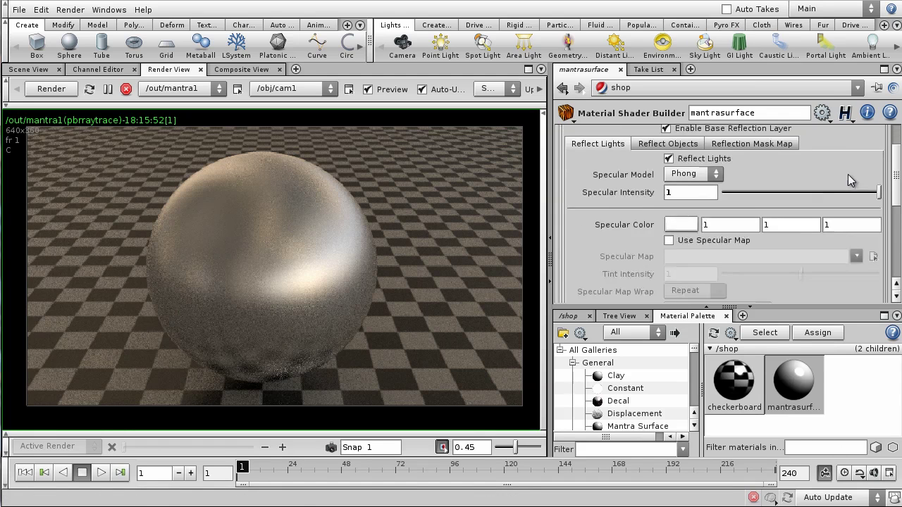
scroll(823, 169, down, 3)
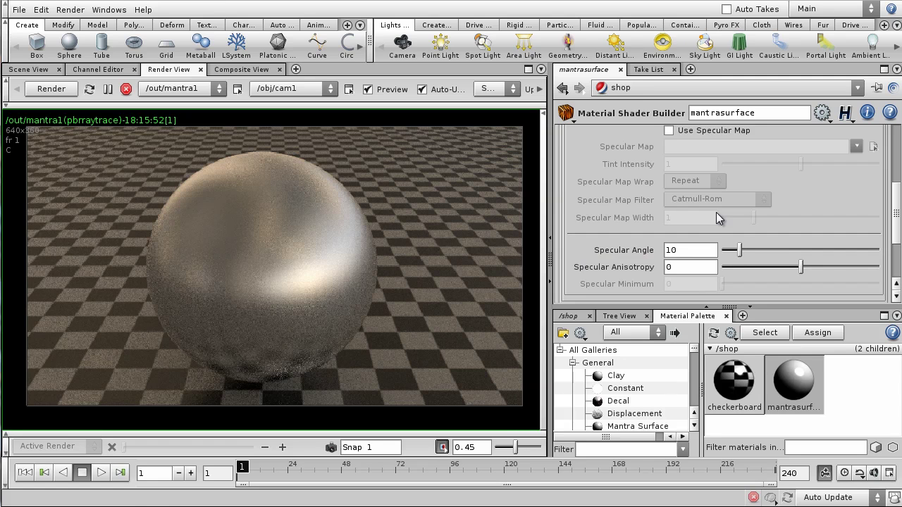
drag(740, 256, 806, 254)
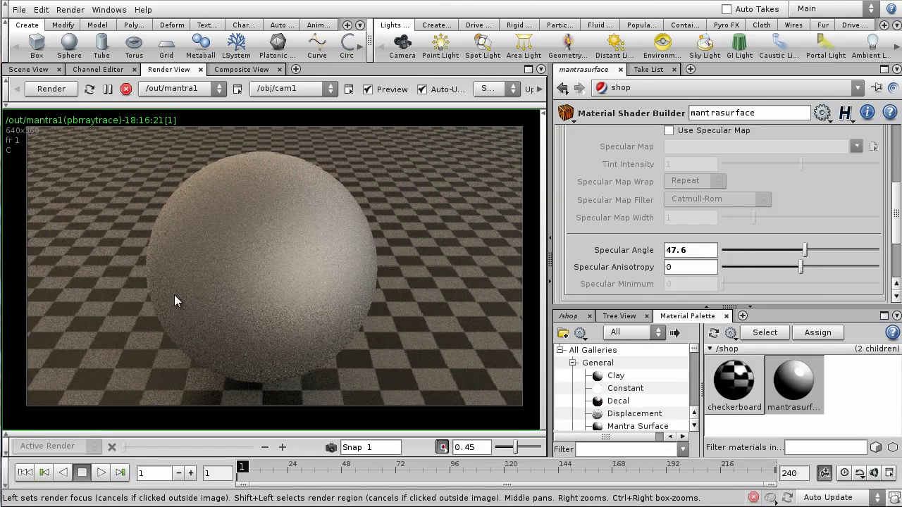
drag(805, 252, 725, 262)
drag(583, 257, 574, 257)
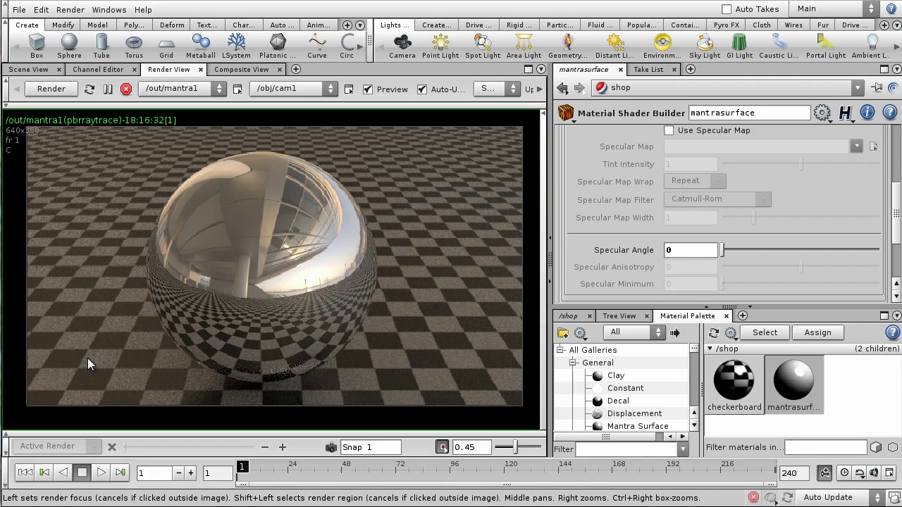
- Set the base reflection's Specular Angle to 1
drag(694, 252, 572, 275)
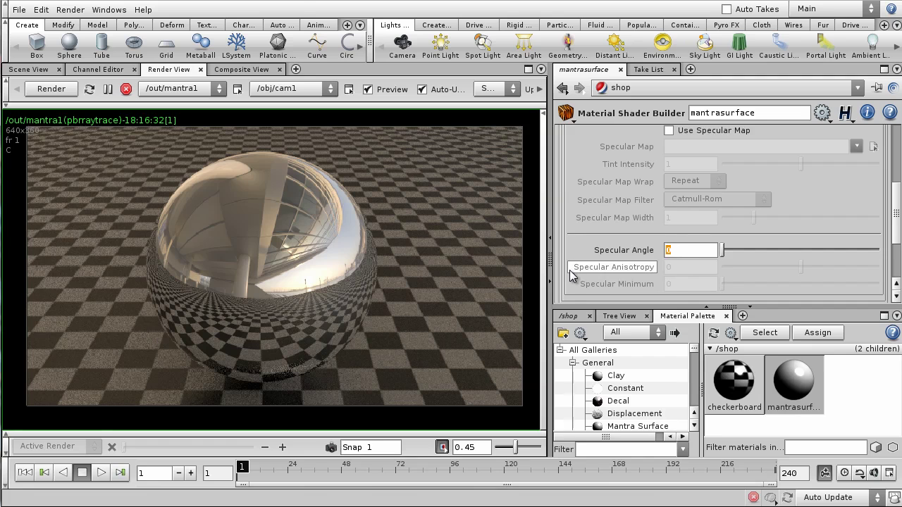
text(1)
key(Return)
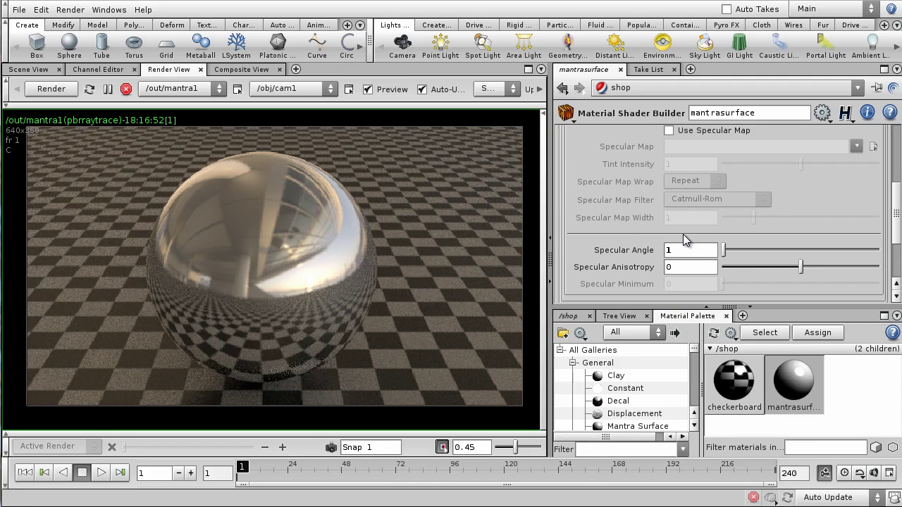
- Disable the base reflection layer and enable refractions for the mantrasurface material
scroll(683, 234, up, 5)
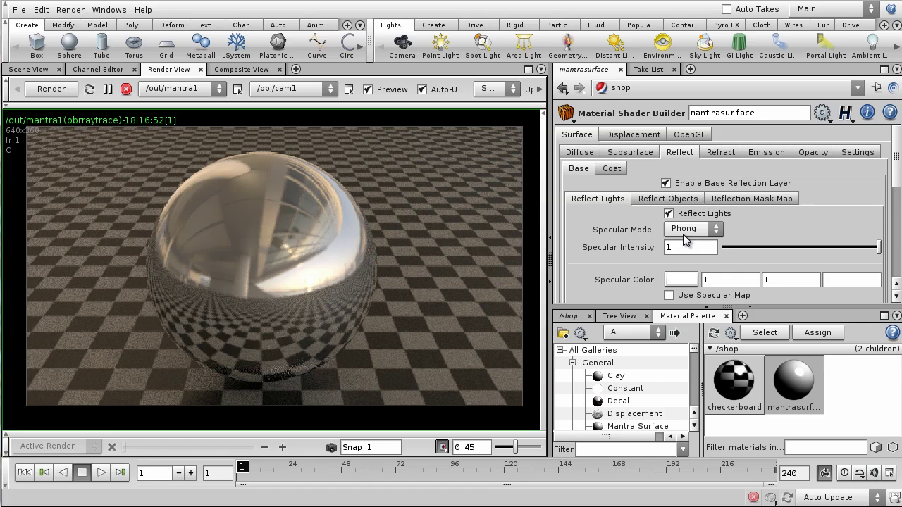
click(666, 183)
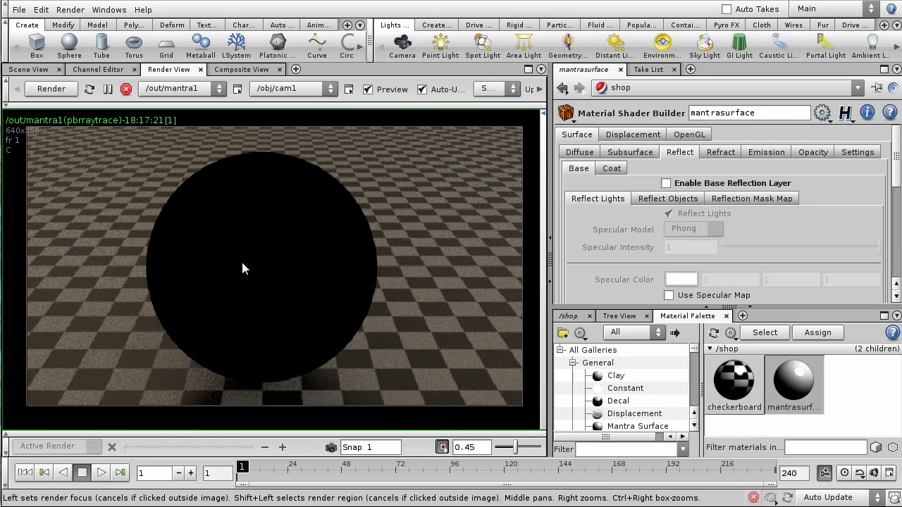
click(726, 154)
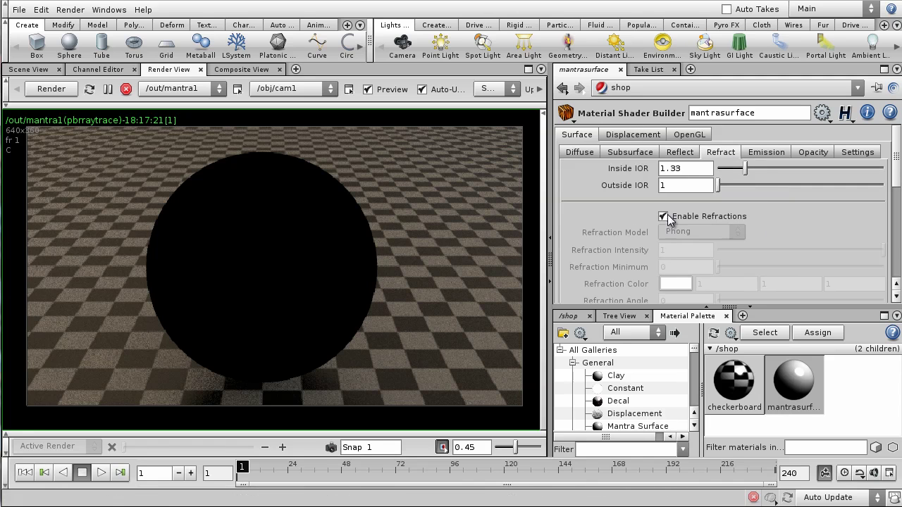
click(663, 216)
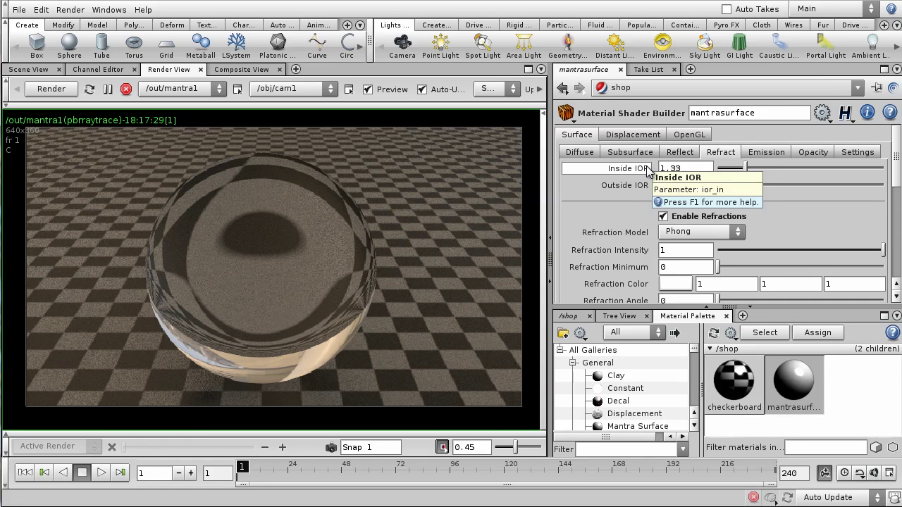
- Re-enable the base reflection layer and turn on Fresnel Blending with the Physically Based style
click(679, 152)
click(720, 152)
click(680, 152)
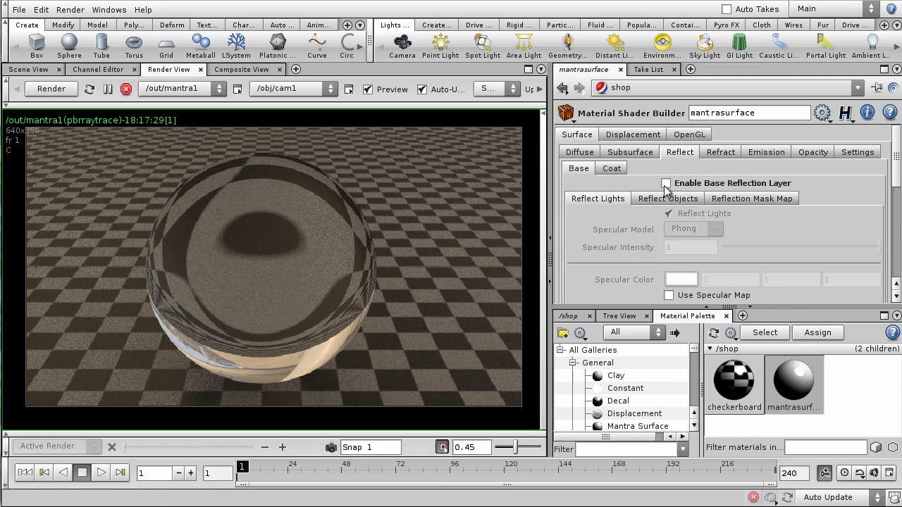
click(665, 183)
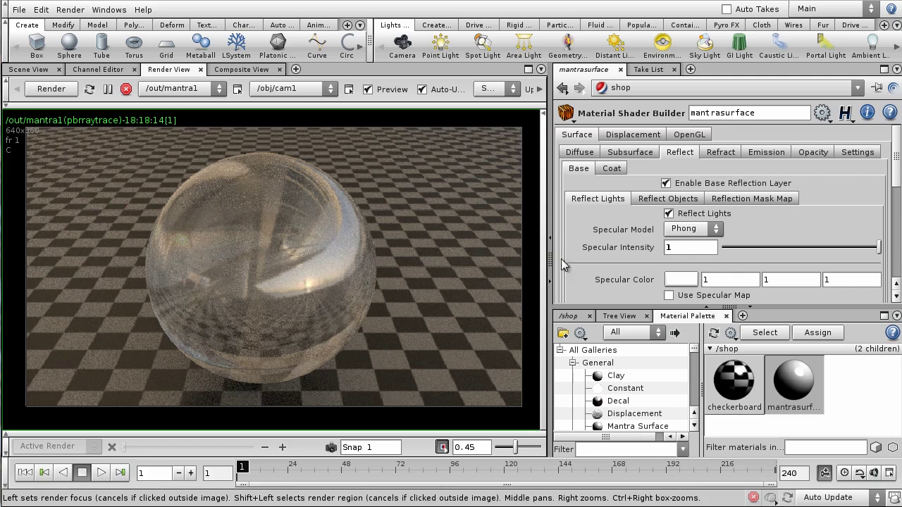
click(856, 154)
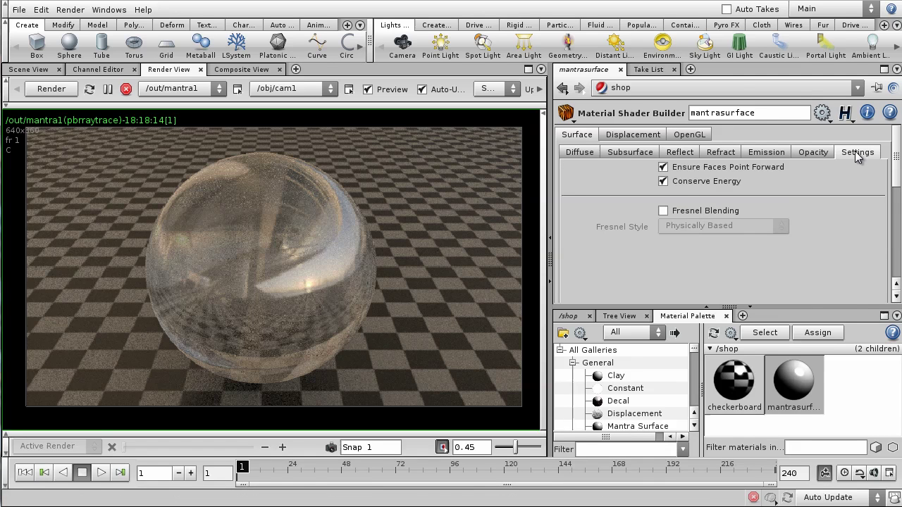
click(664, 211)
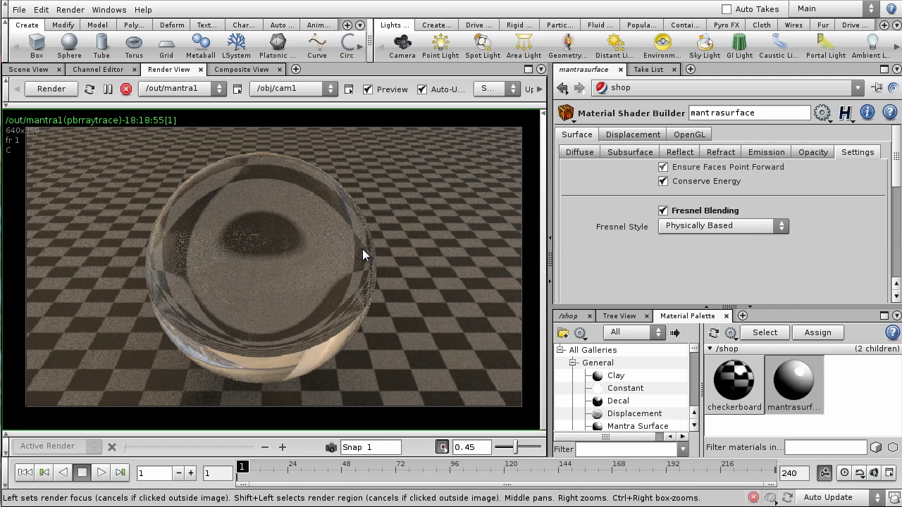
- Try a Specular Minimum of 0.529 in the base reflection layer and reduce it to 0.072
click(688, 151)
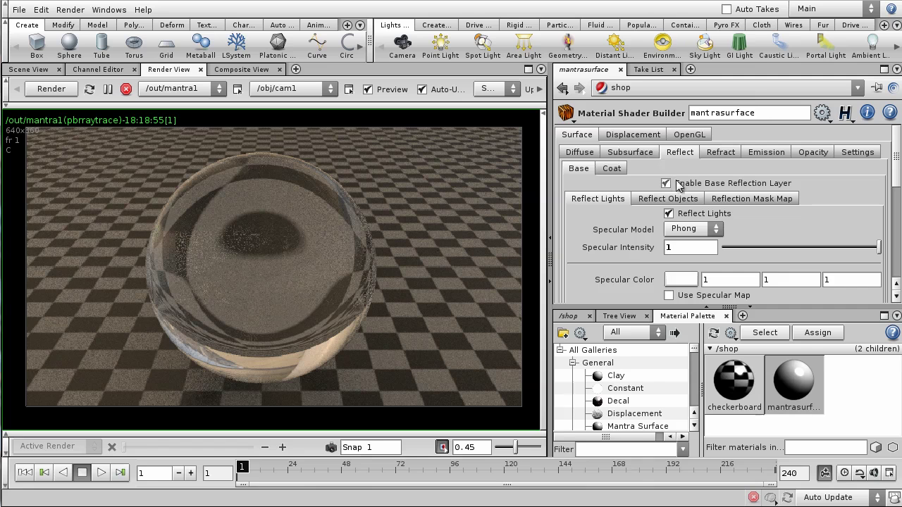
scroll(698, 194, down, 5)
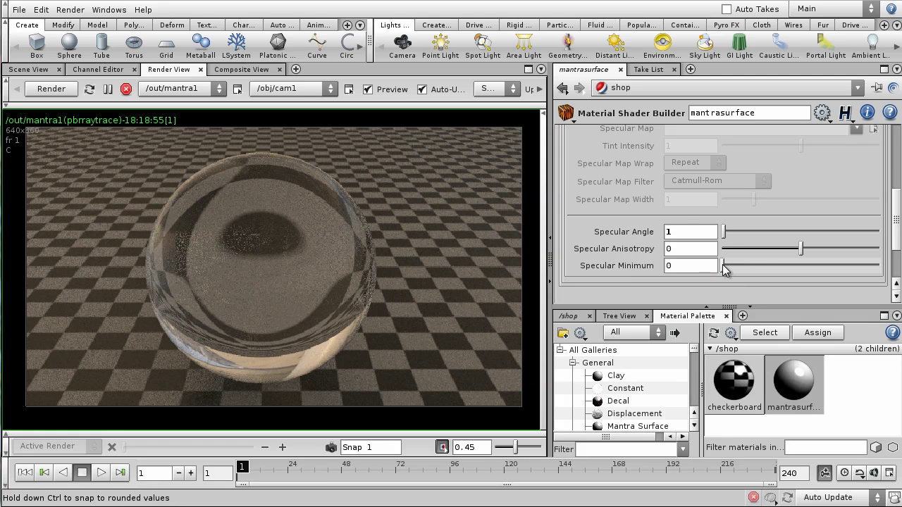
drag(724, 271, 805, 272)
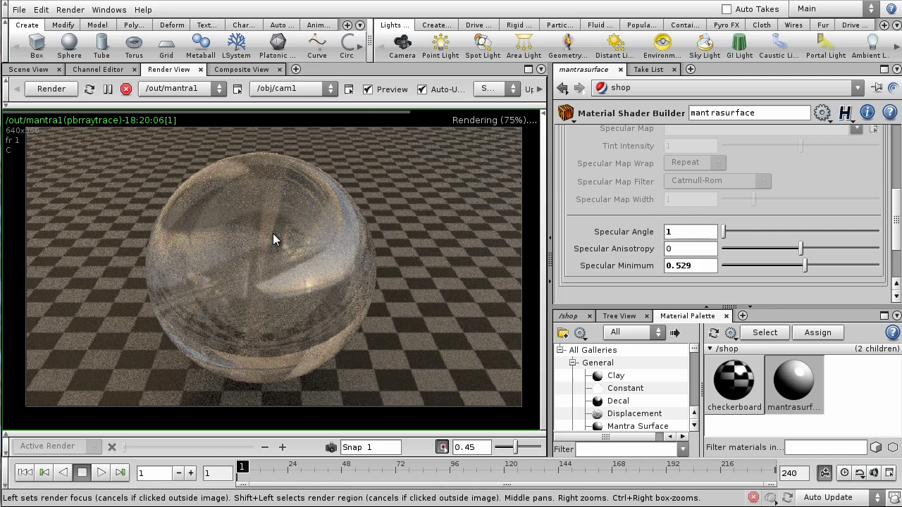
drag(804, 266, 732, 275)
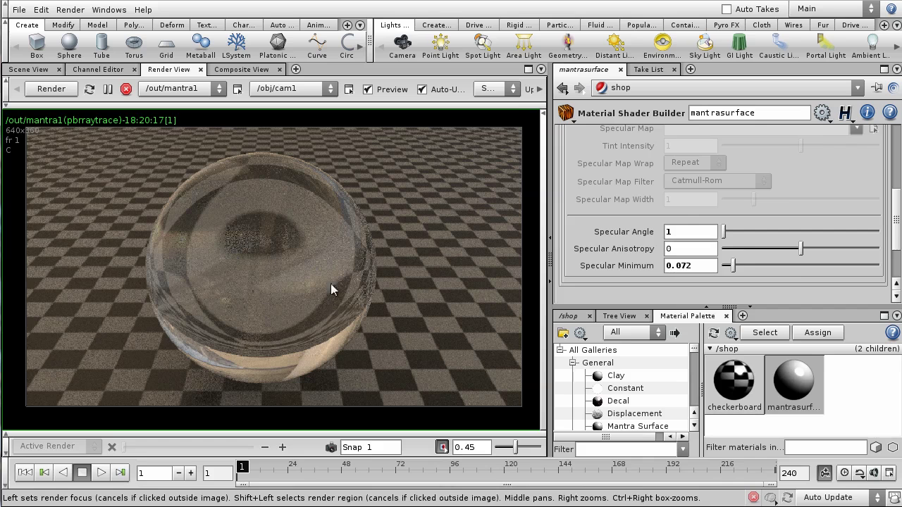
- Re-enable the material's diffuse component and lower its Diffuse Intensity to near zero
scroll(801, 188, up, 5)
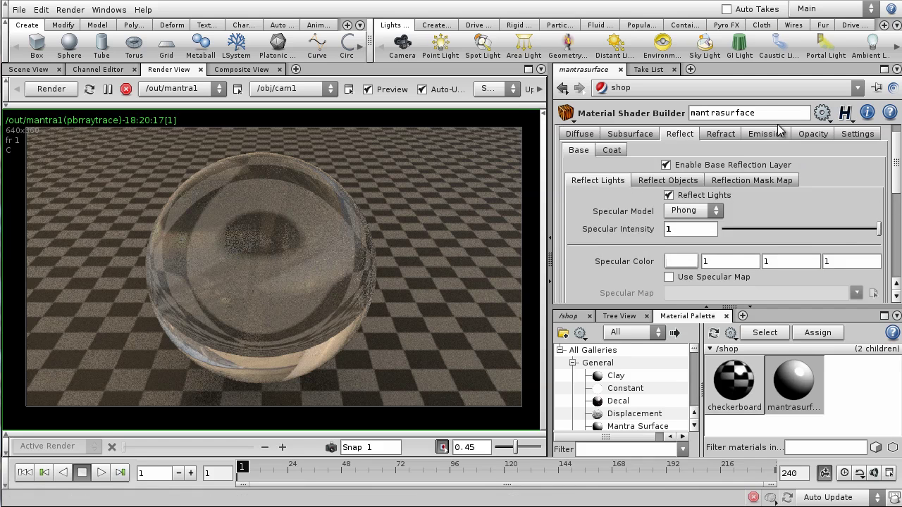
click(582, 135)
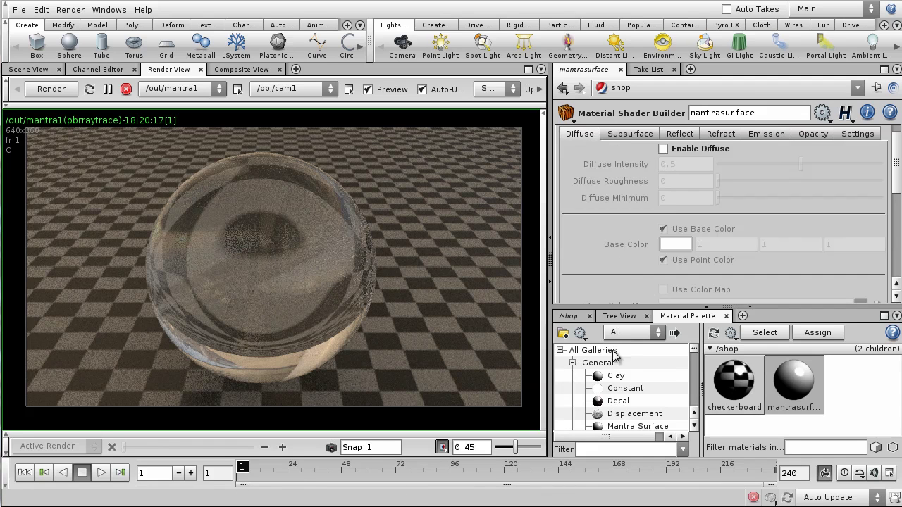
click(663, 149)
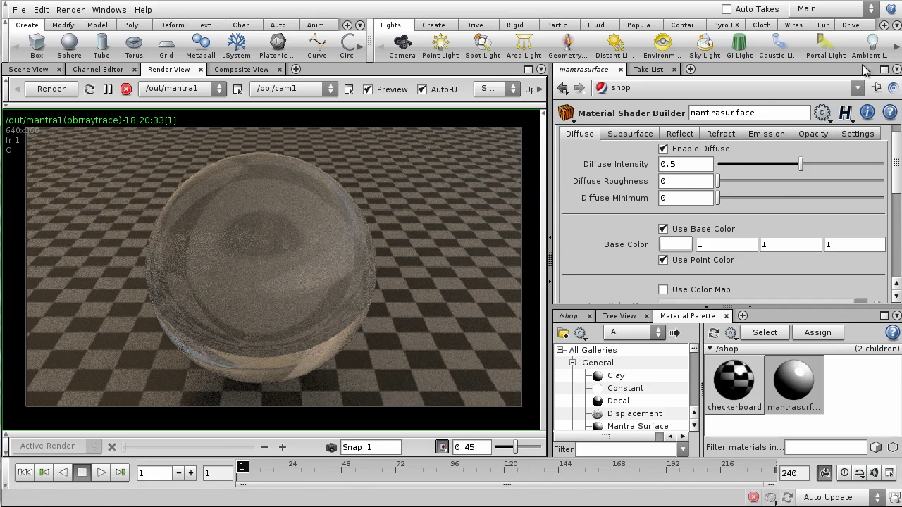
click(727, 161)
mouse_move(727, 160)
mouse_down()
mouse_move(736, 169)
mouse_move(722, 176)
mouse_up()
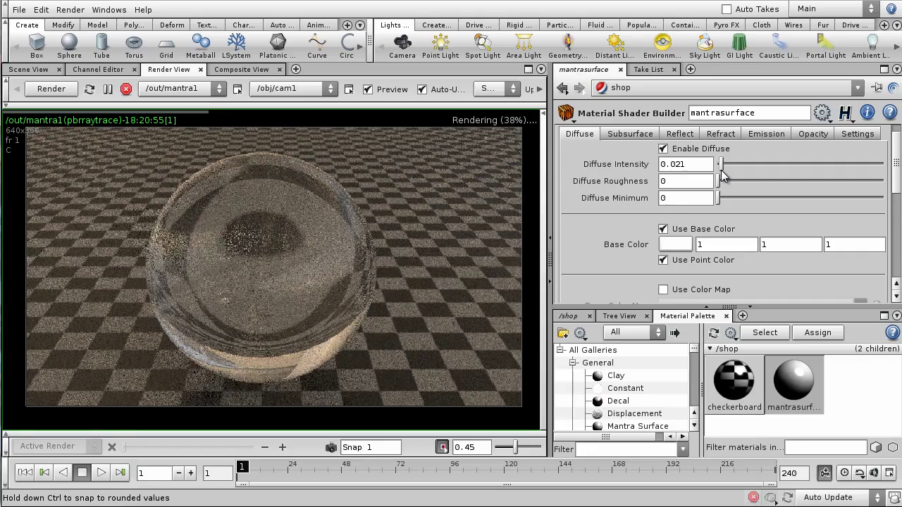
drag(722, 177, 728, 170)
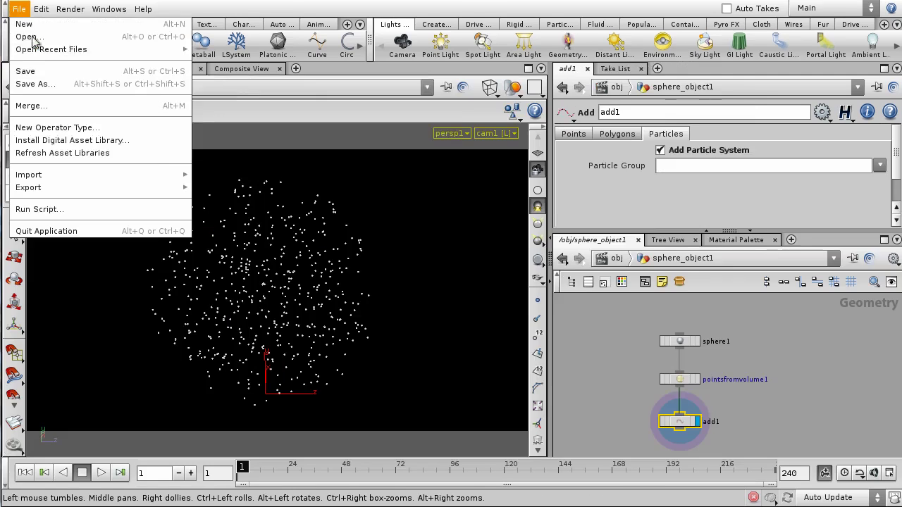
mouse_move(101, 51)
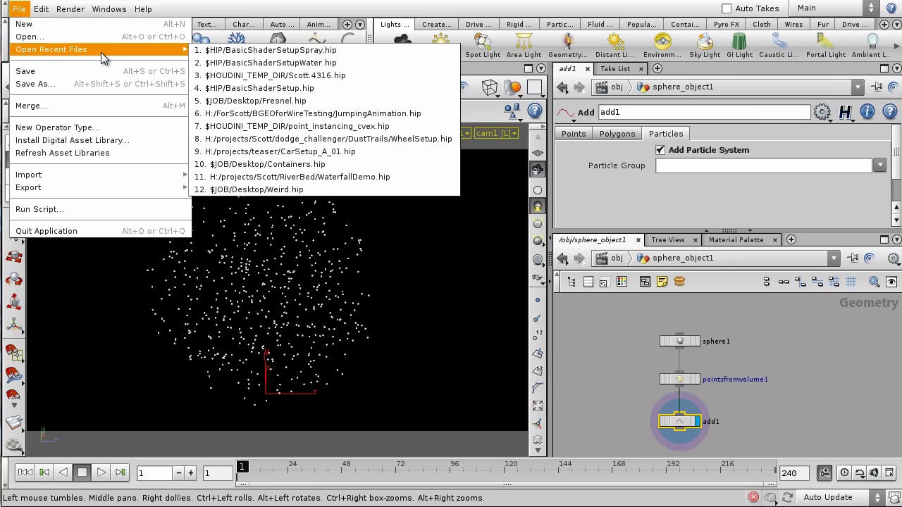
click(280, 3)
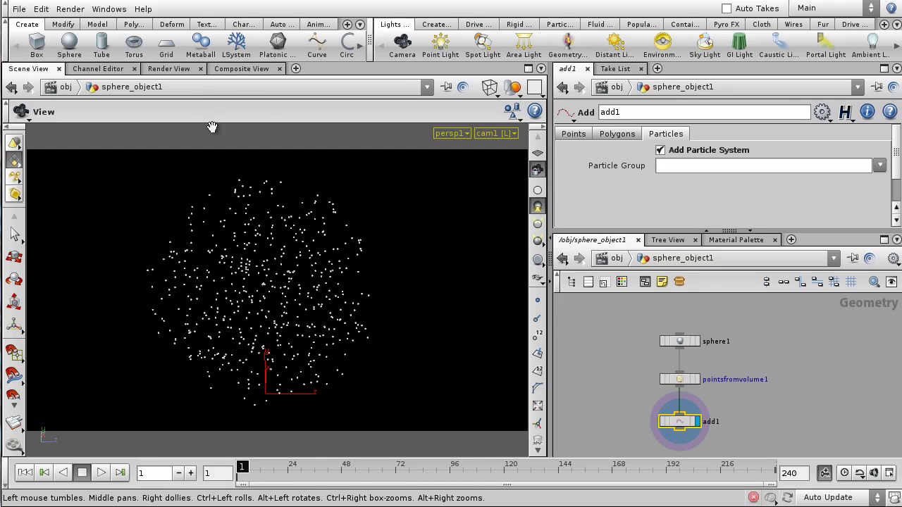
- Select the clay material, re-render the point cloud with /out/mantra1 and store the result as a snapshot
click(733, 240)
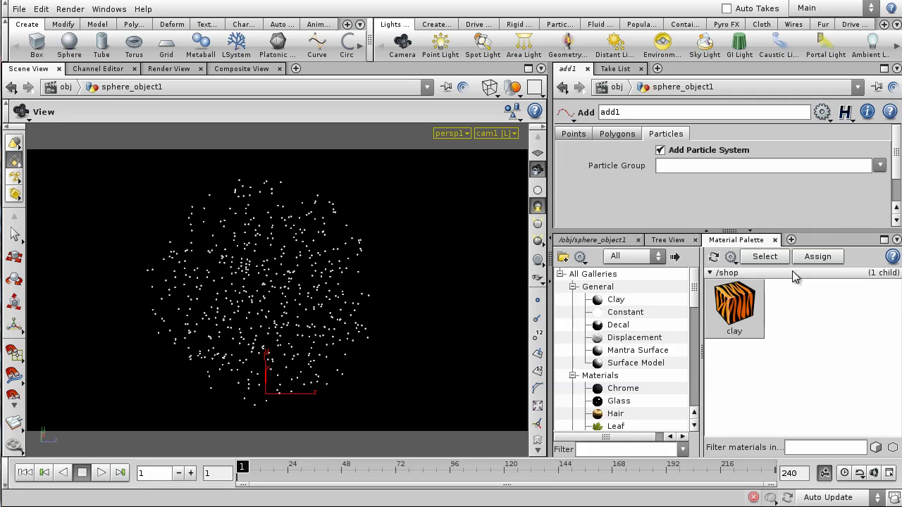
click(748, 313)
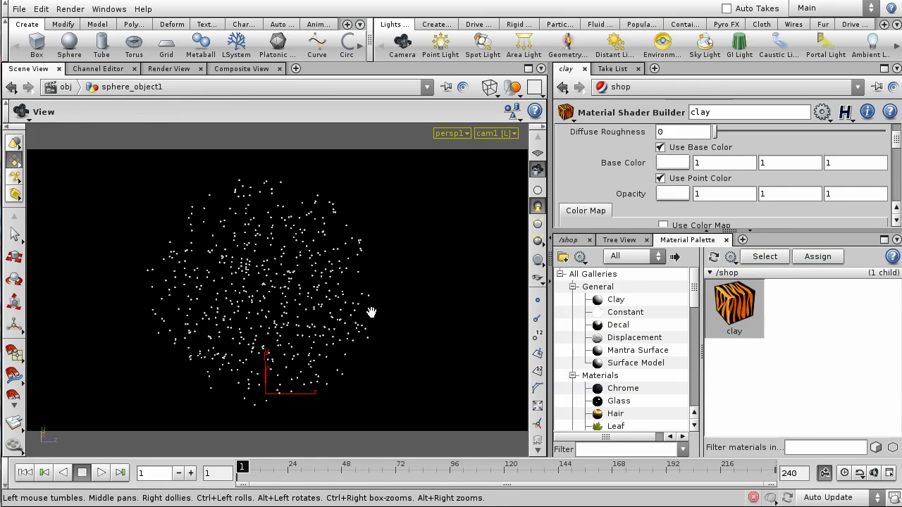
click(174, 70)
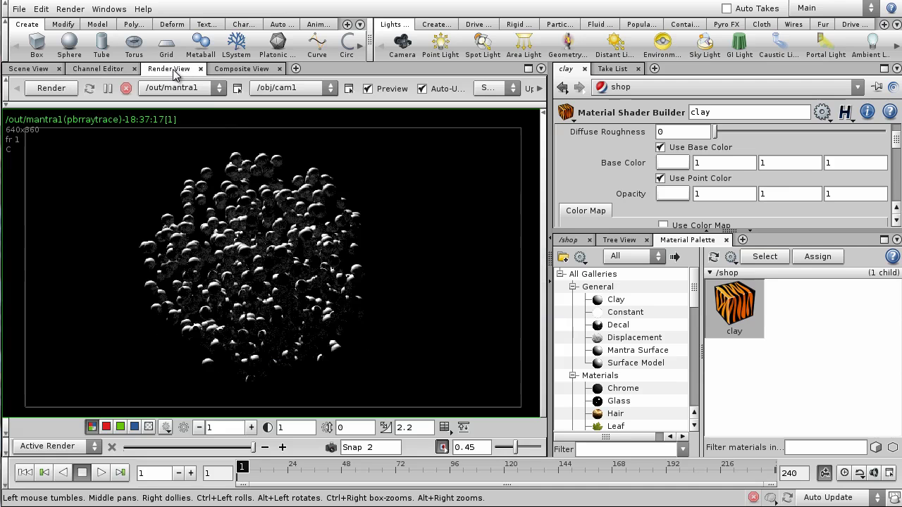
click(44, 90)
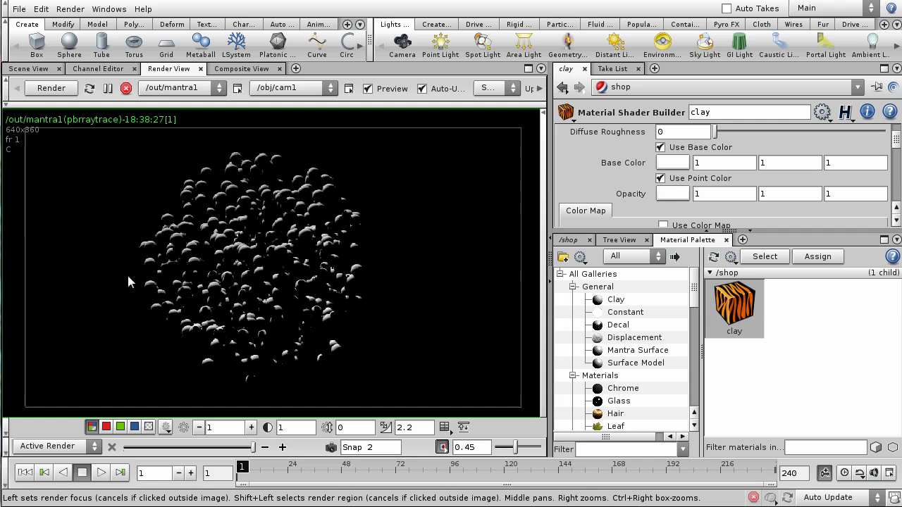
click(330, 448)
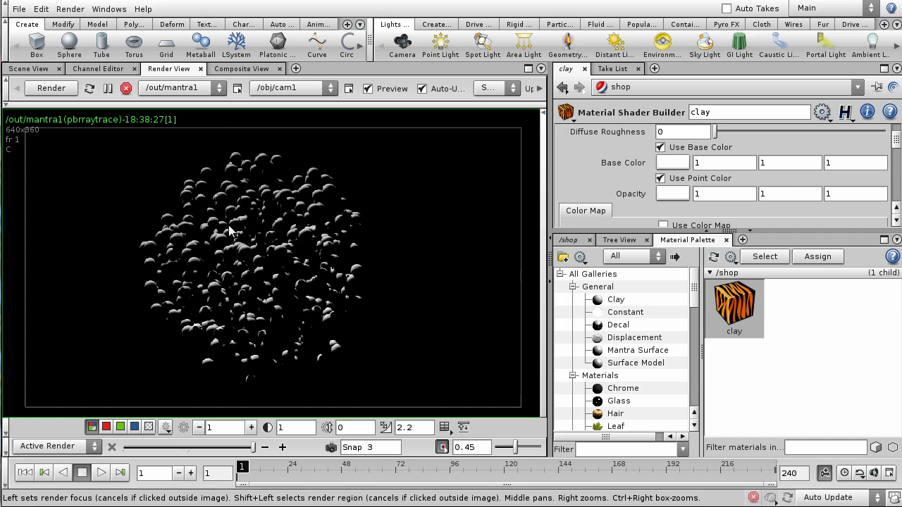
- Add a Properties node to the /shop network below the clay material
click(563, 243)
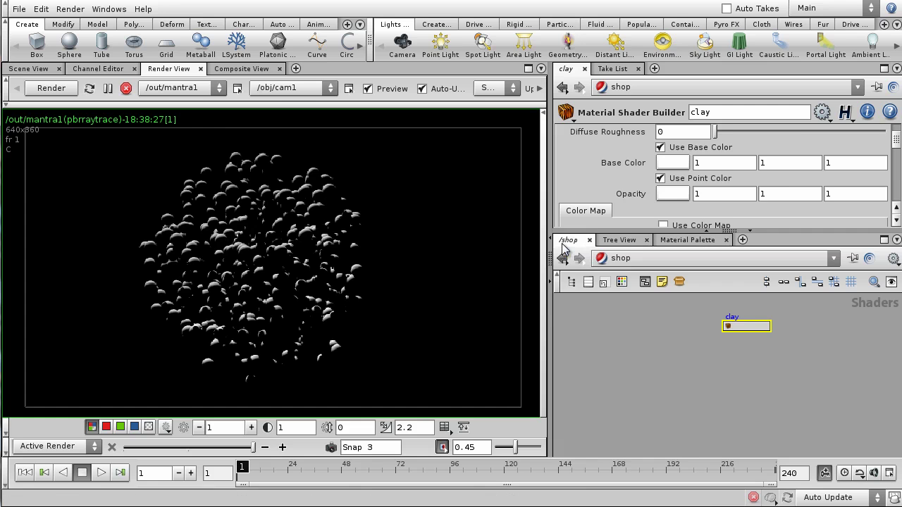
key(Tab)
text(prop)
key(Return)
click(713, 363)
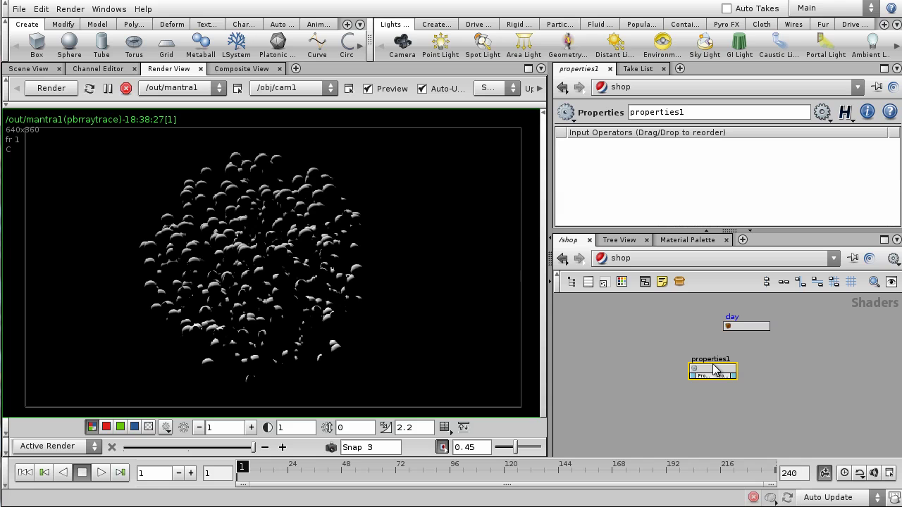
- Move the properties1 node away from the clay material and collapse it into a subnetwork
drag(715, 371, 659, 398)
drag(602, 362, 723, 429)
click(656, 393)
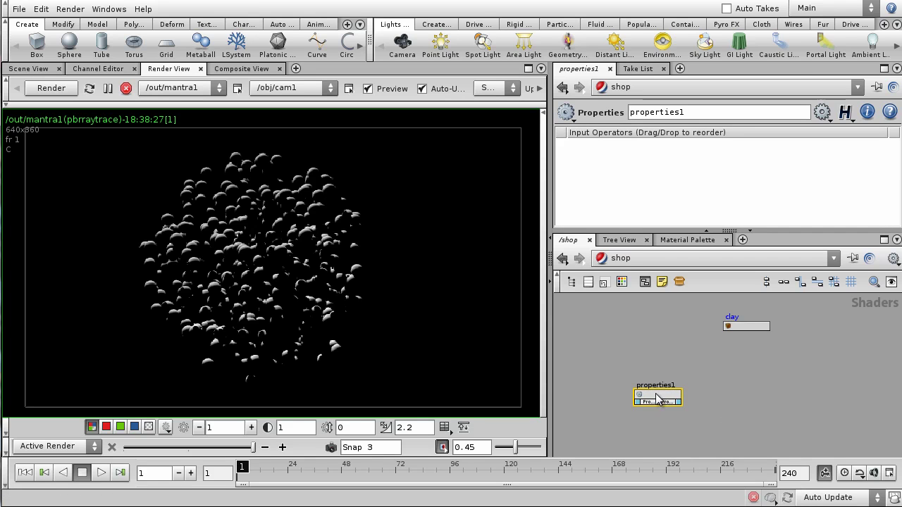
click(678, 282)
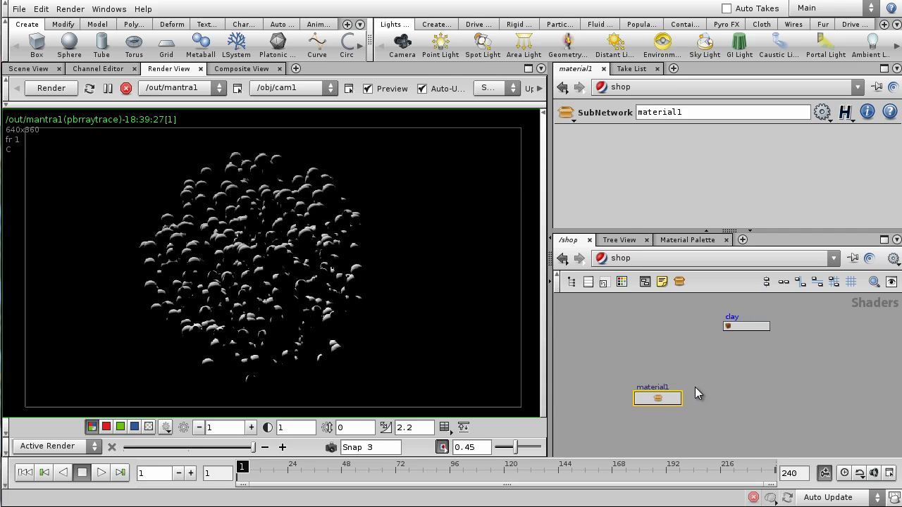
- Go inside the material1 subnetwork and reposition the properties1 node above and left of suboutput1
double_click(655, 399)
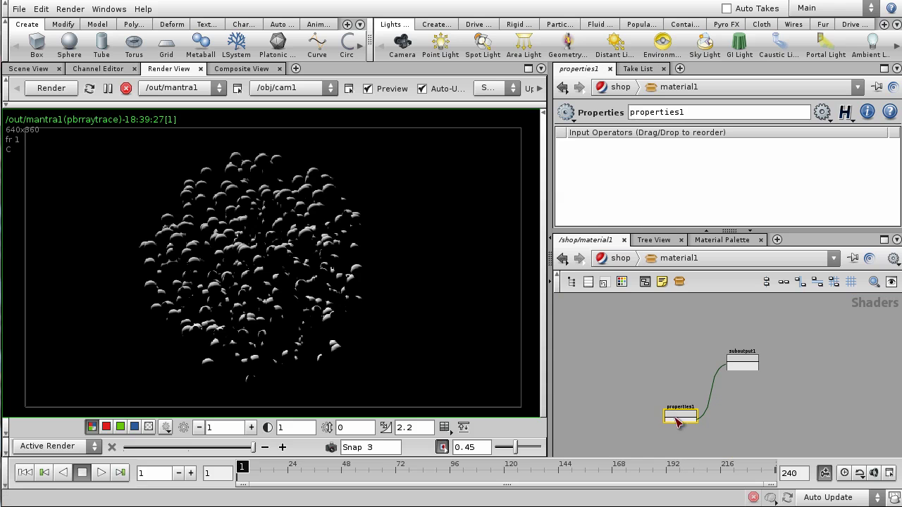
drag(676, 417, 660, 392)
drag(668, 325, 667, 322)
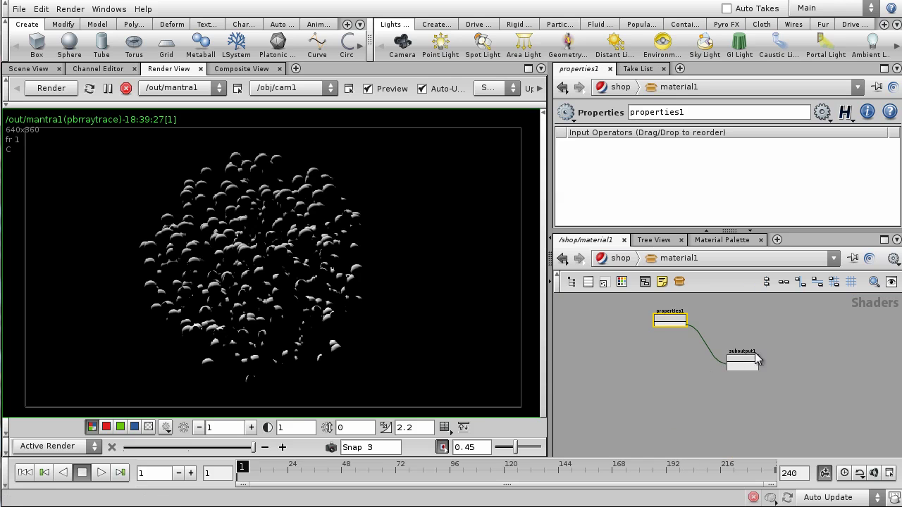
- Add a Volume Cloud shader below properties1 and connect its output to the Surface Shader input of suboutput1
click(662, 383)
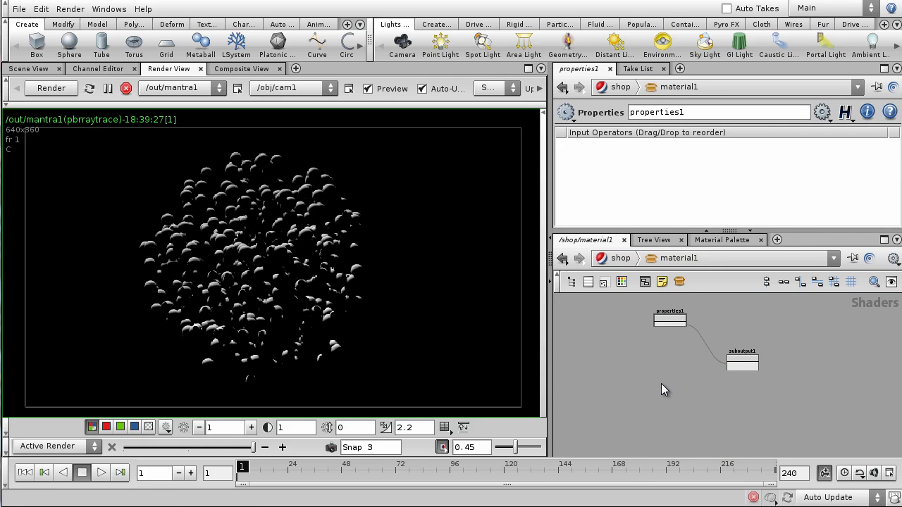
key(Tab)
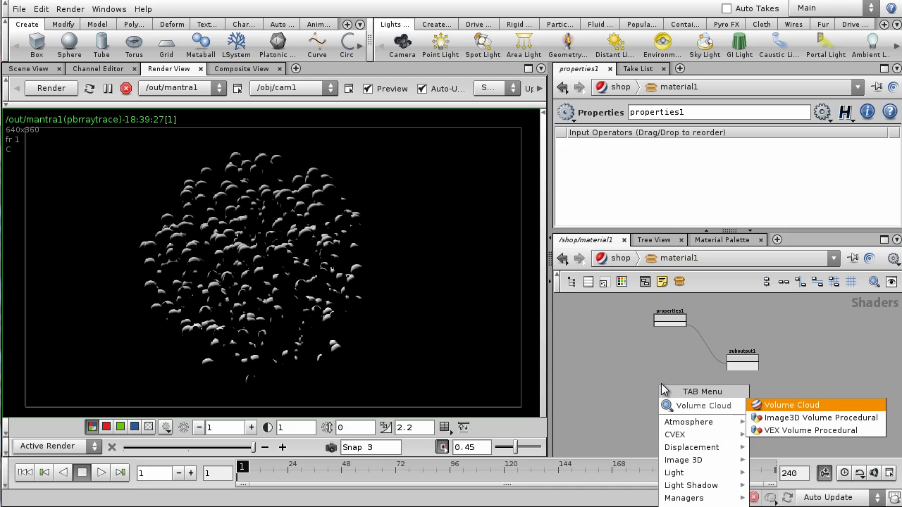
key(Return)
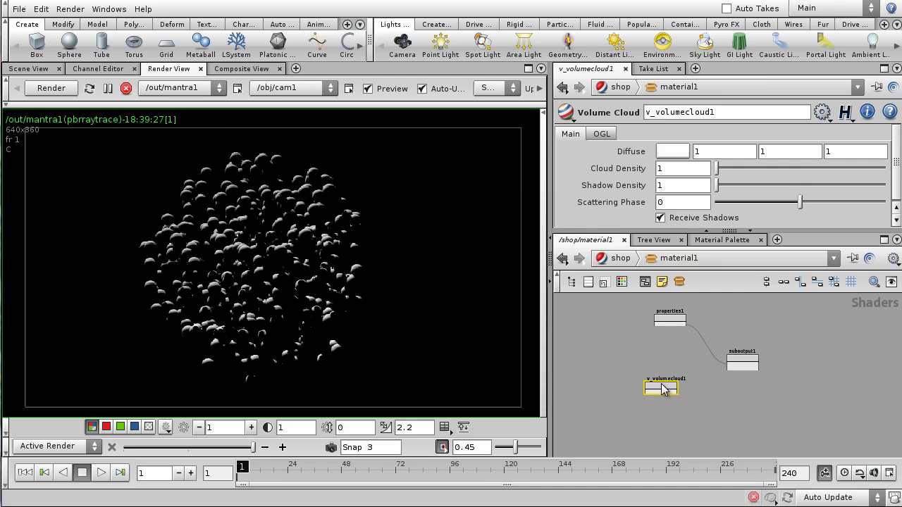
scroll(662, 385, up, 2)
drag(657, 387, 751, 356)
scroll(722, 388, up, 2)
key(h)
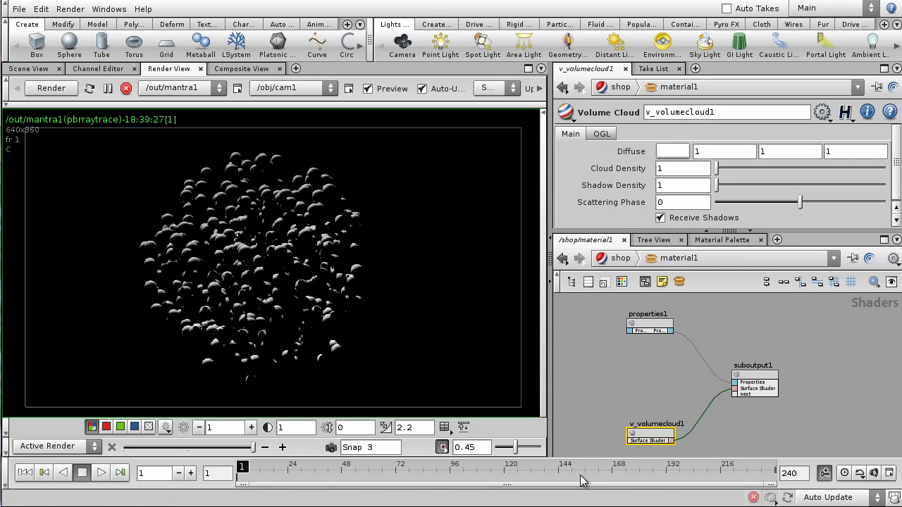
- Open the rendering parameter editor for the properties1 node and filter the available parameters by "Uniform Volume"
click(644, 328)
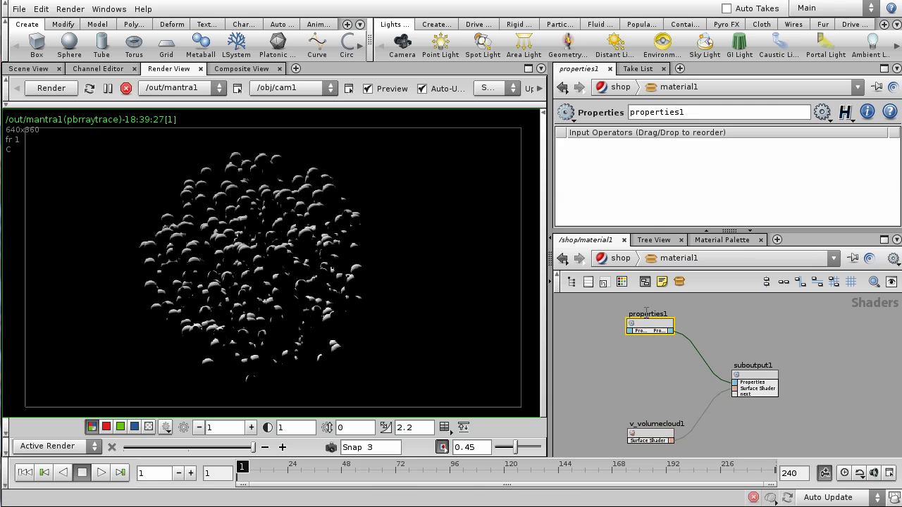
click(821, 114)
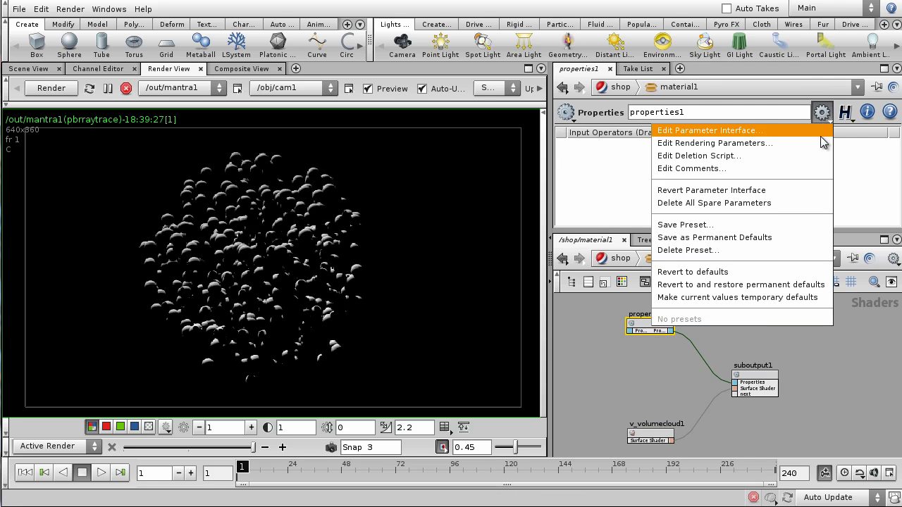
click(723, 144)
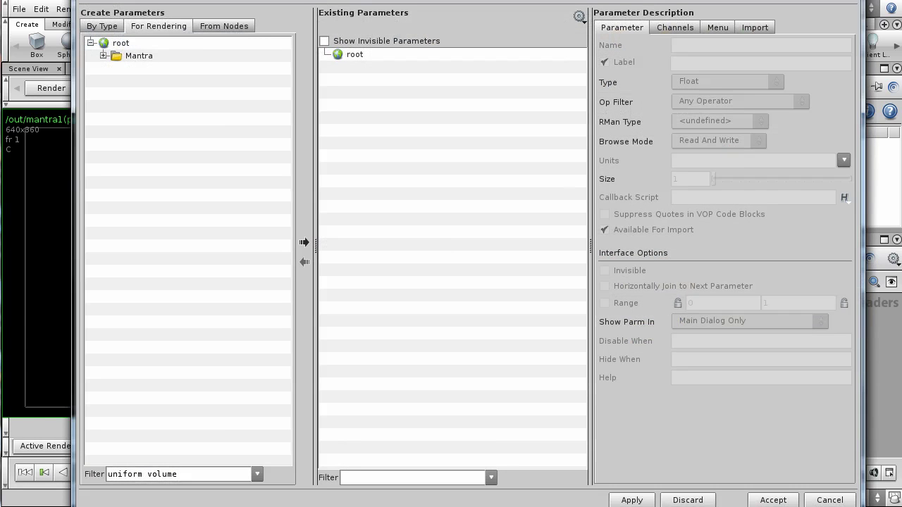
drag(345, 0, 304, 7)
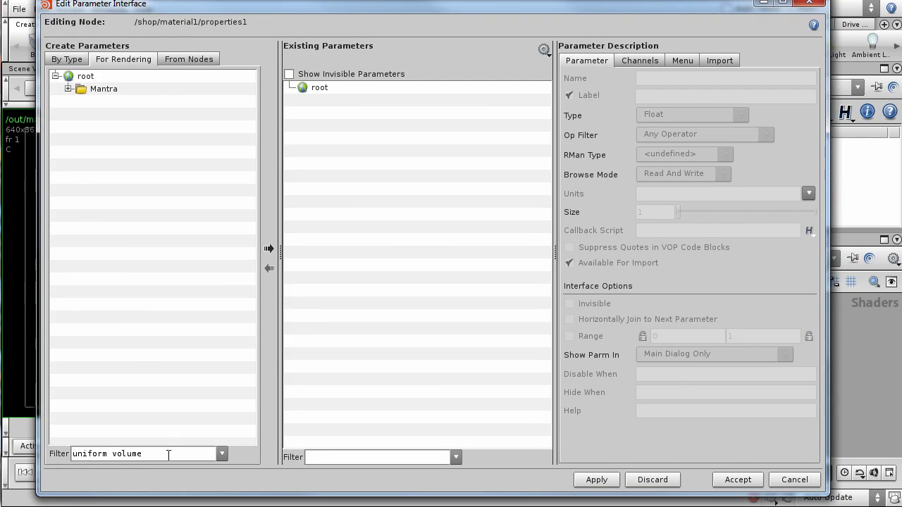
triple_click(119, 455)
key(BackSpace)
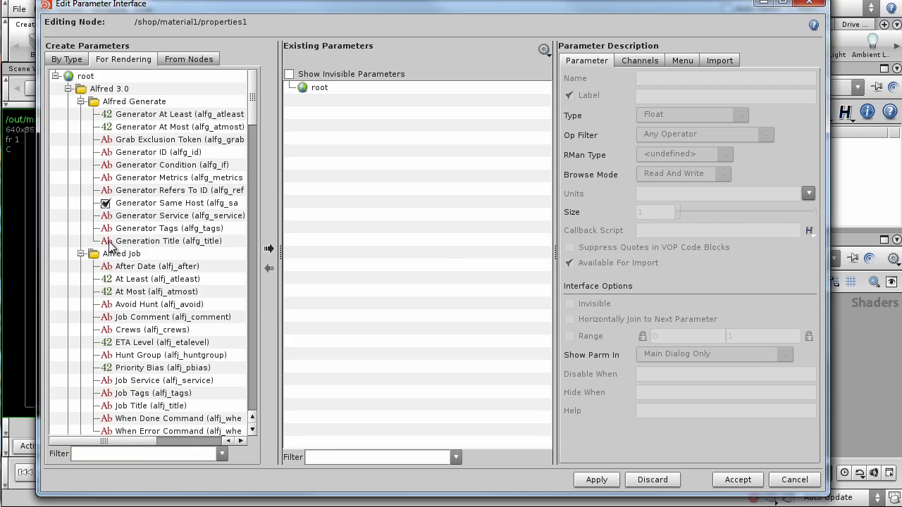
text(Uniform Volume)
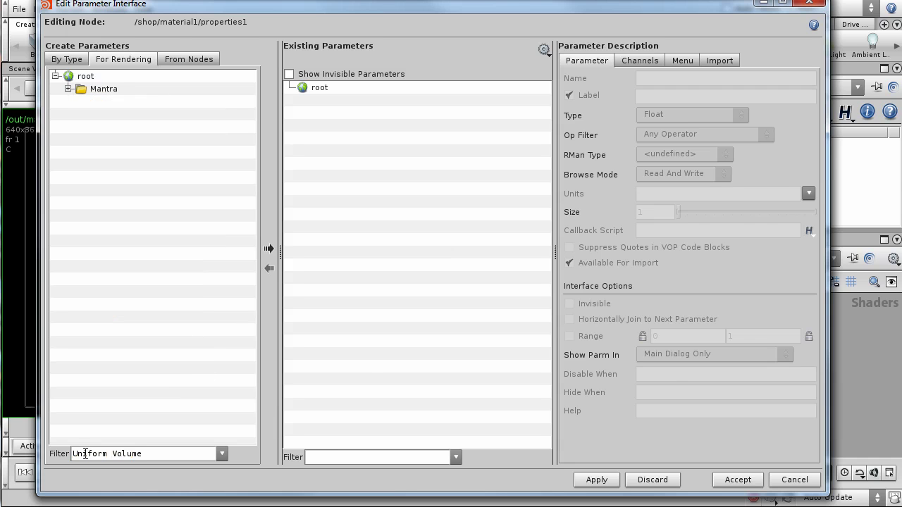
- Add the Mantra Sampling parameters Volume Density and Uniform Volume to properties1 and accept the interface changes
click(68, 88)
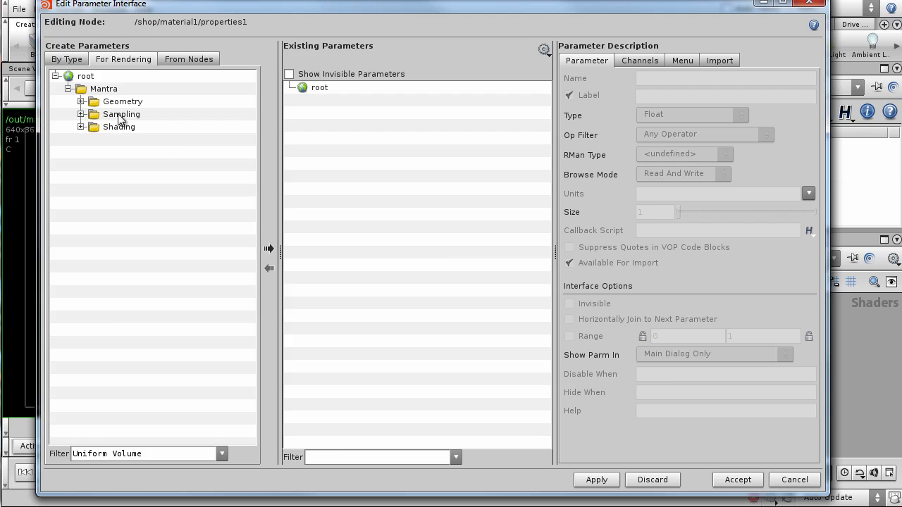
click(81, 114)
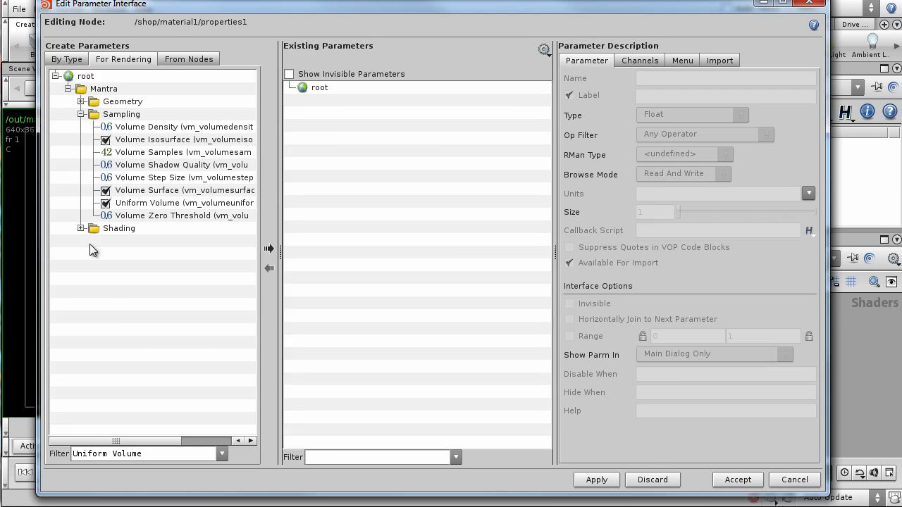
click(126, 130)
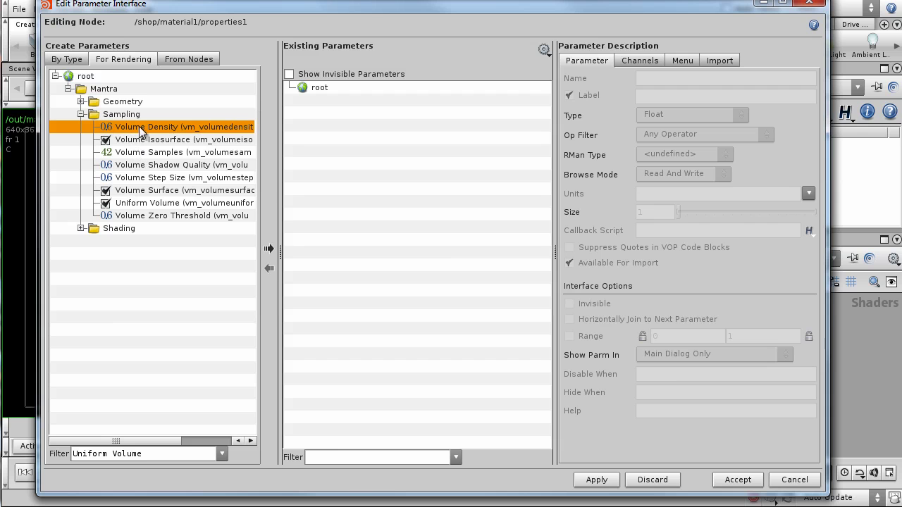
click(268, 250)
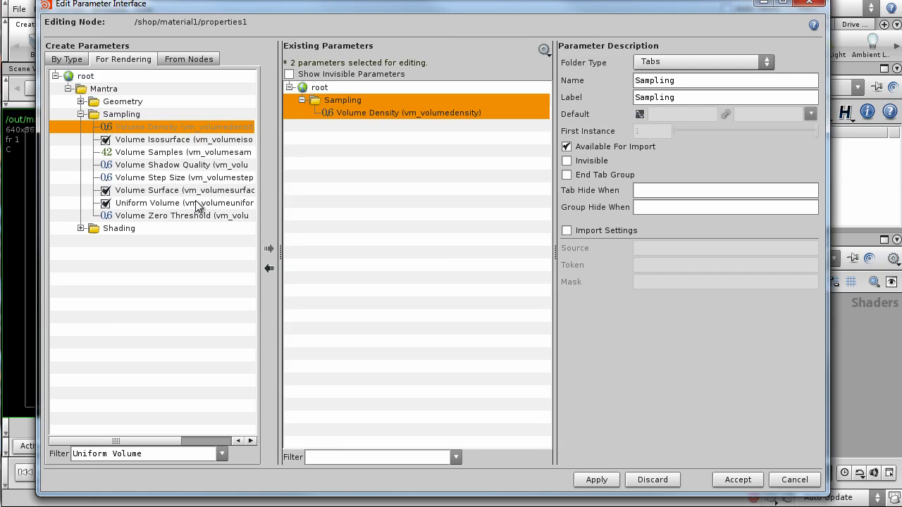
click(132, 207)
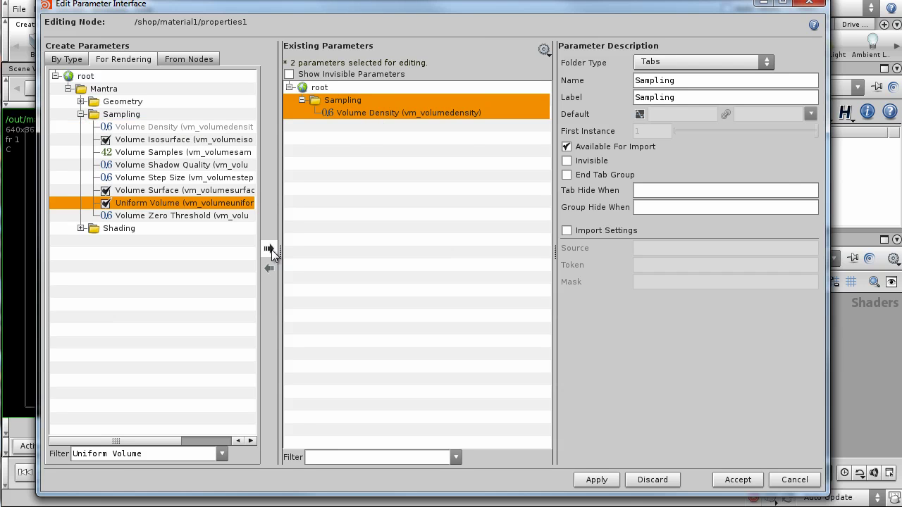
click(269, 248)
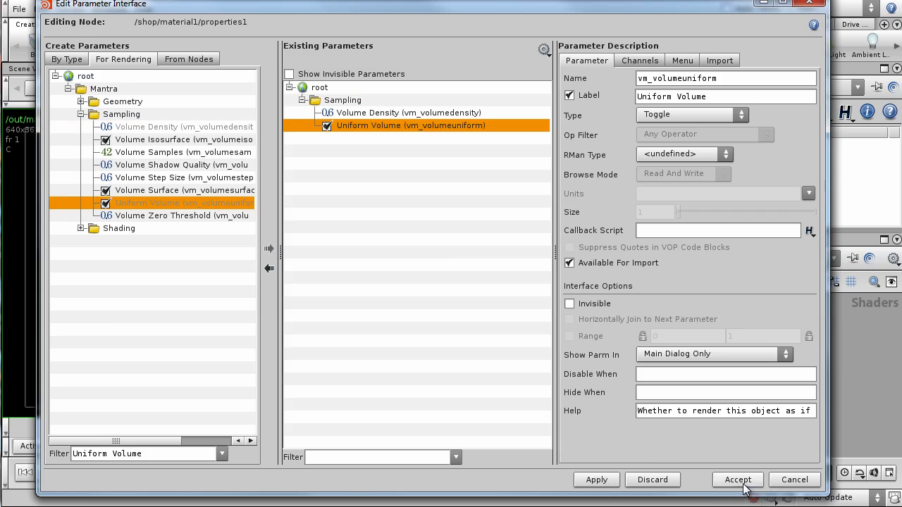
click(596, 480)
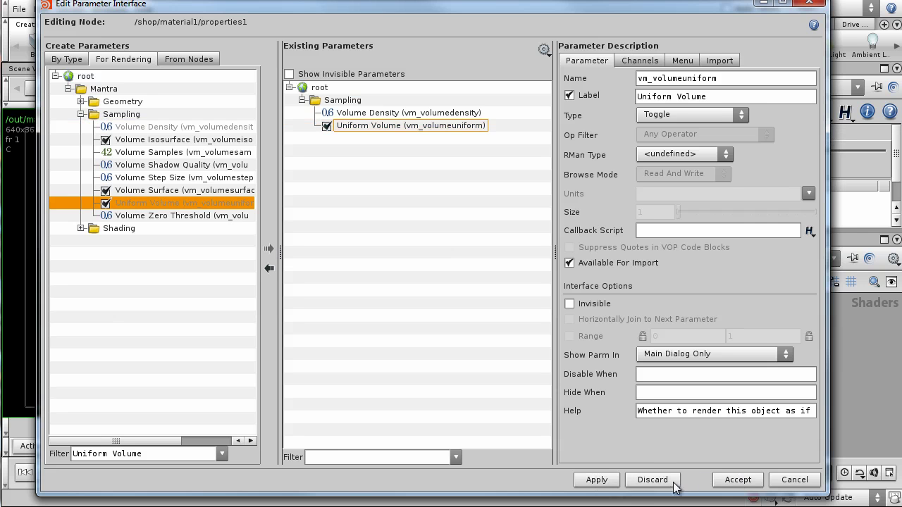
click(736, 481)
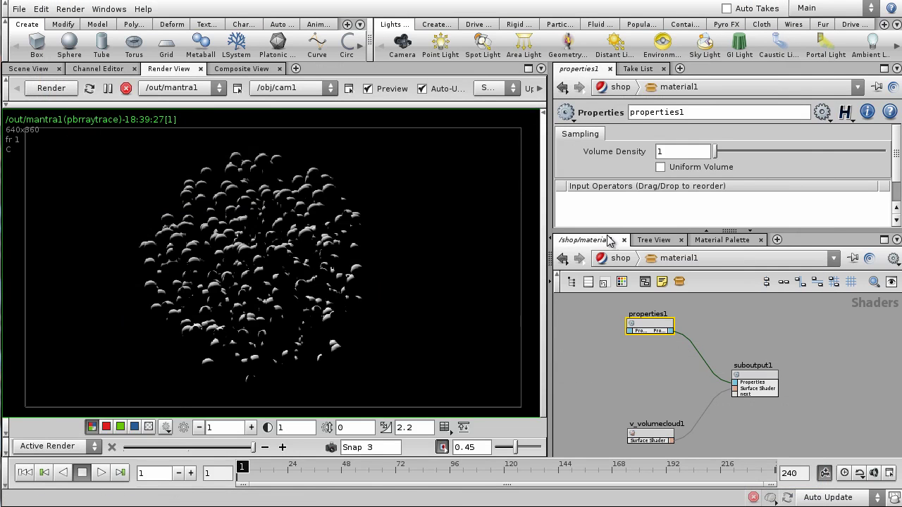
- Turn on Uniform Volume for the properties1 node
drag(684, 230, 682, 310)
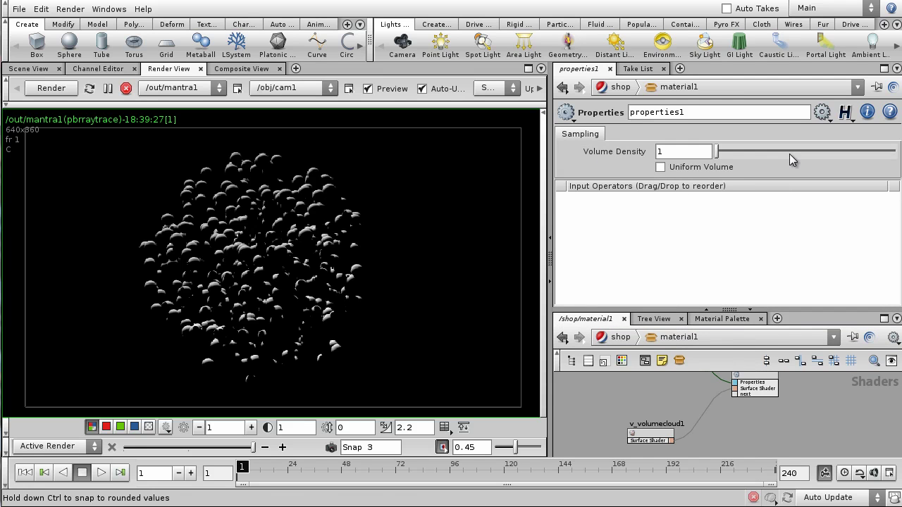
click(663, 169)
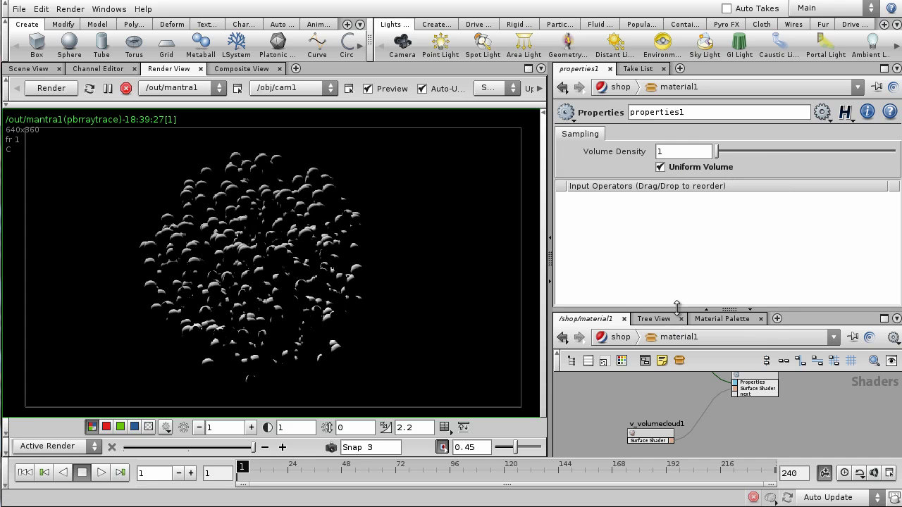
drag(680, 310, 680, 243)
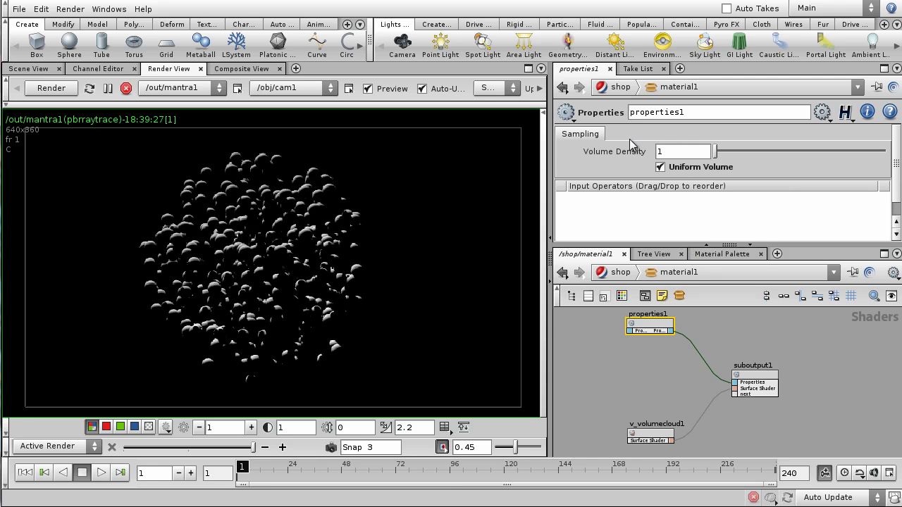
- Copy the Volume Density parameter of properties1 and paste it as a relative reference into Cloud Density on v_volumecloud1
right_click(594, 159)
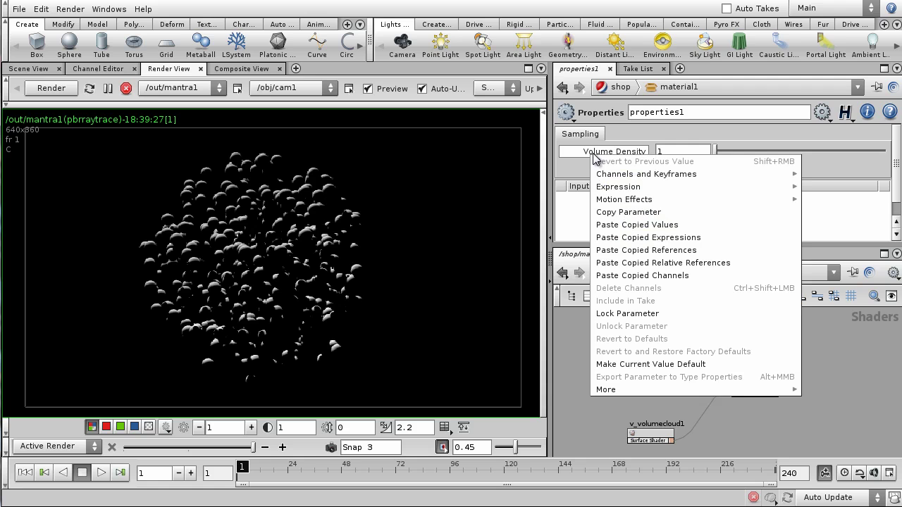
click(615, 216)
click(650, 436)
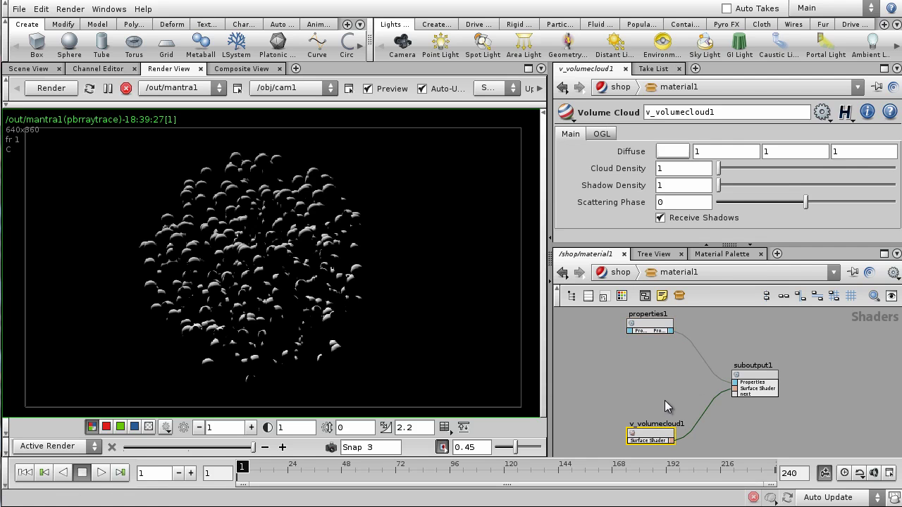
middle_drag(667, 406, 667, 382)
right_click(608, 169)
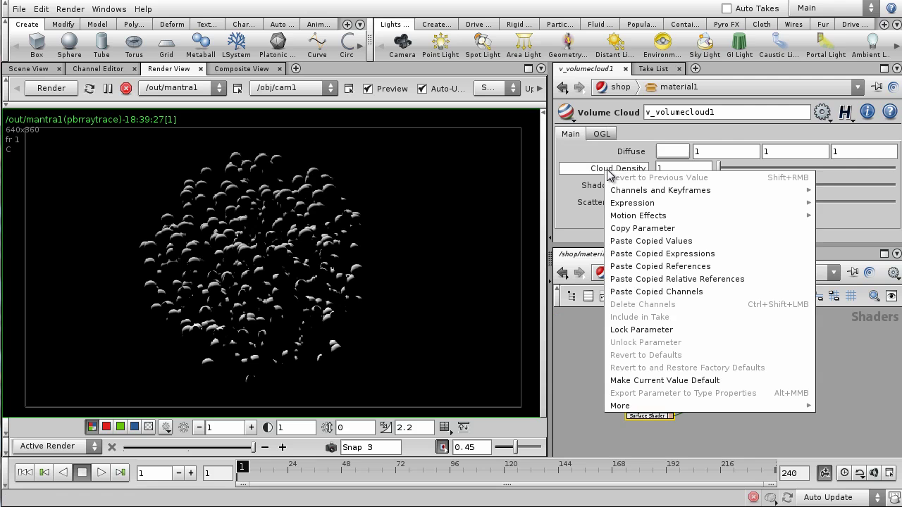
click(642, 279)
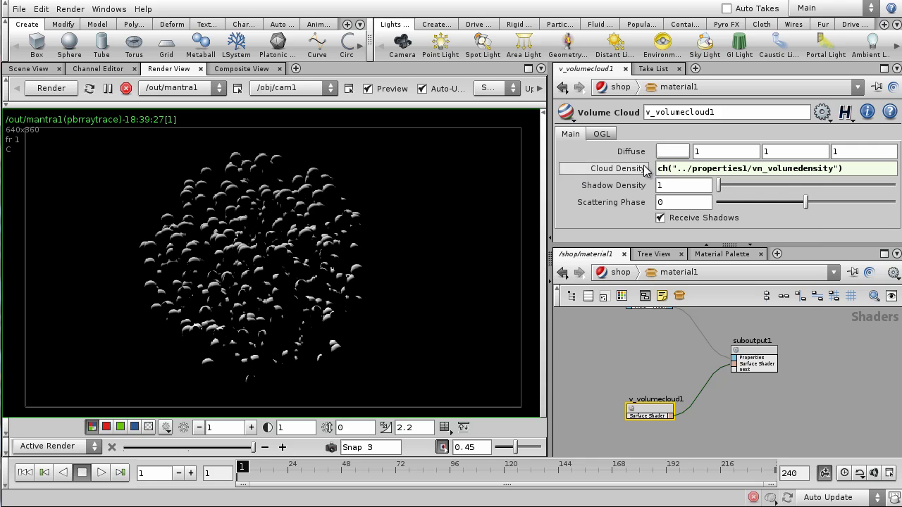
scroll(668, 361, down, 1)
scroll(668, 361, down, 1)
scroll(657, 349, up, 2)
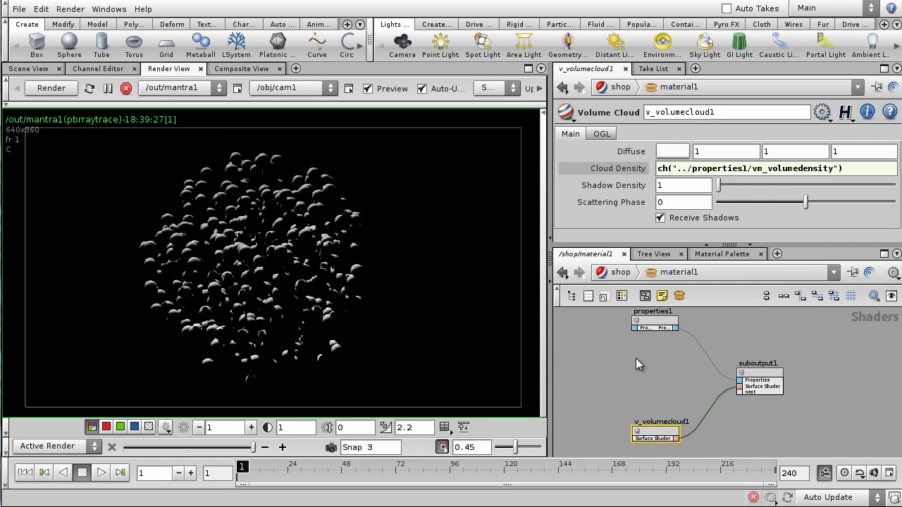
- Return to the shop level, rename material1 as Spray, and assign it to the point cloud in the render
click(620, 273)
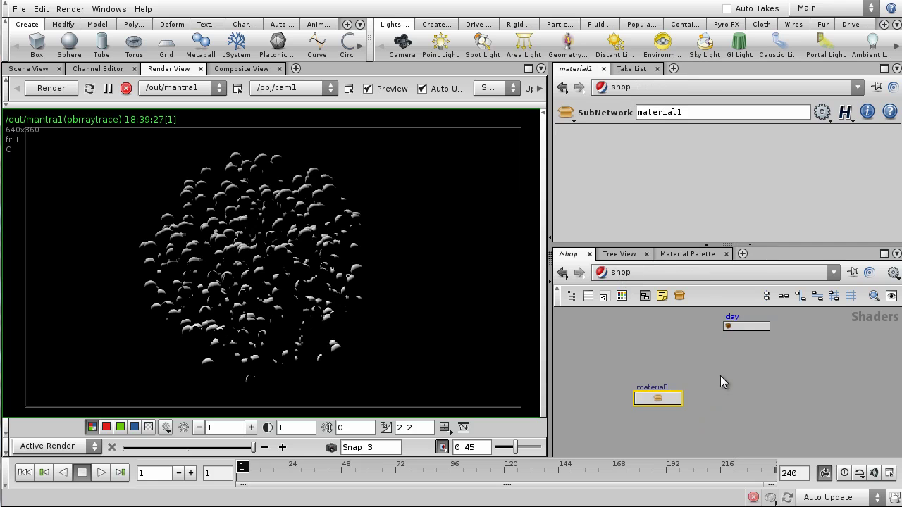
double_click(651, 387)
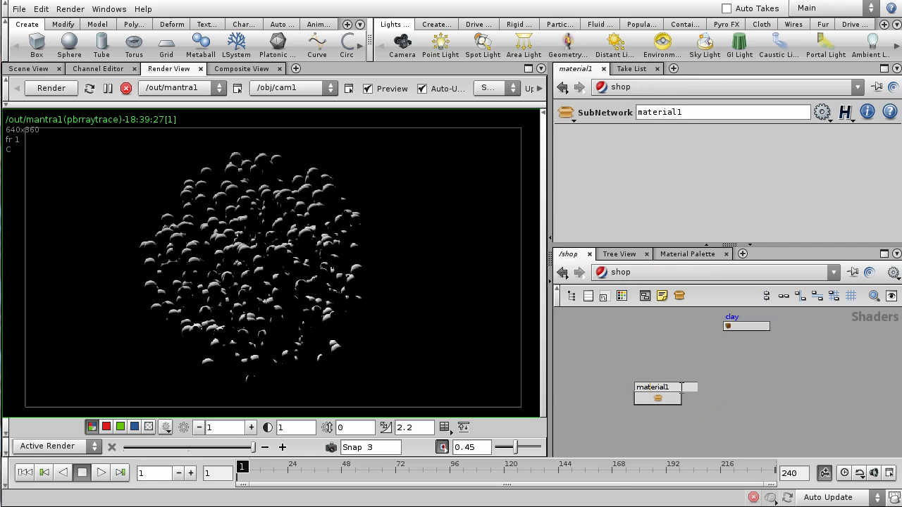
text(s)
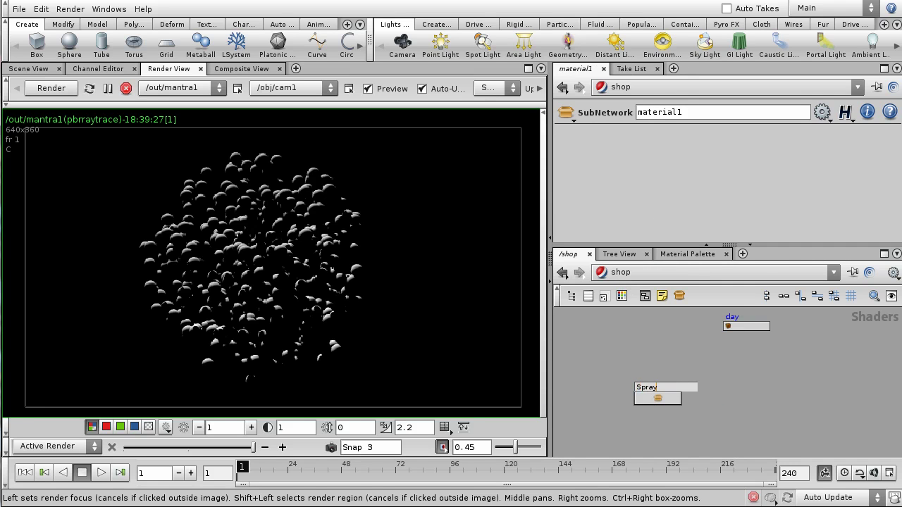
key(Return)
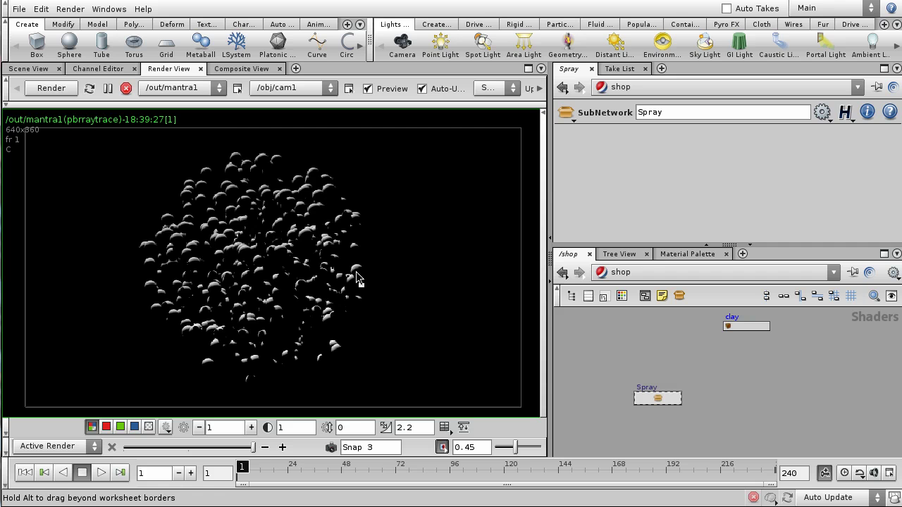
drag(356, 278, 355, 278)
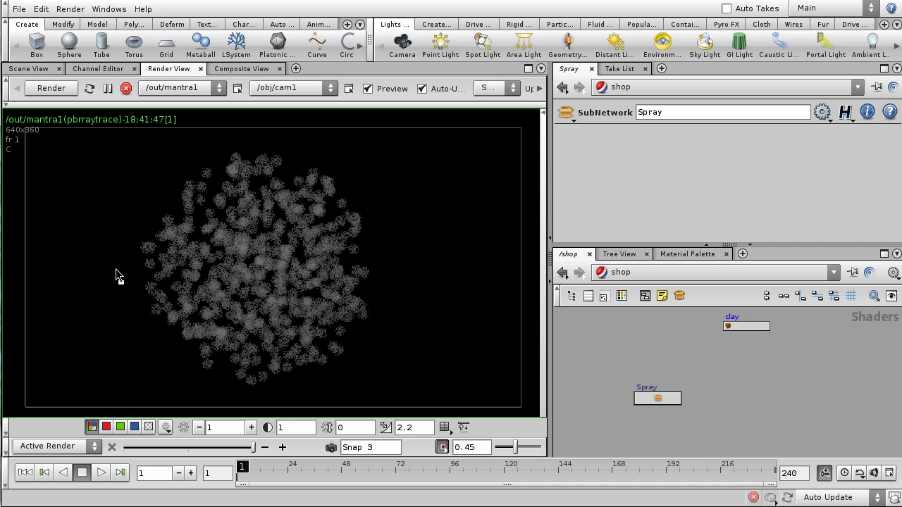
- Set Volume Density to 25 on the properties1 node inside Spray and compare the render with Snap 2
double_click(655, 399)
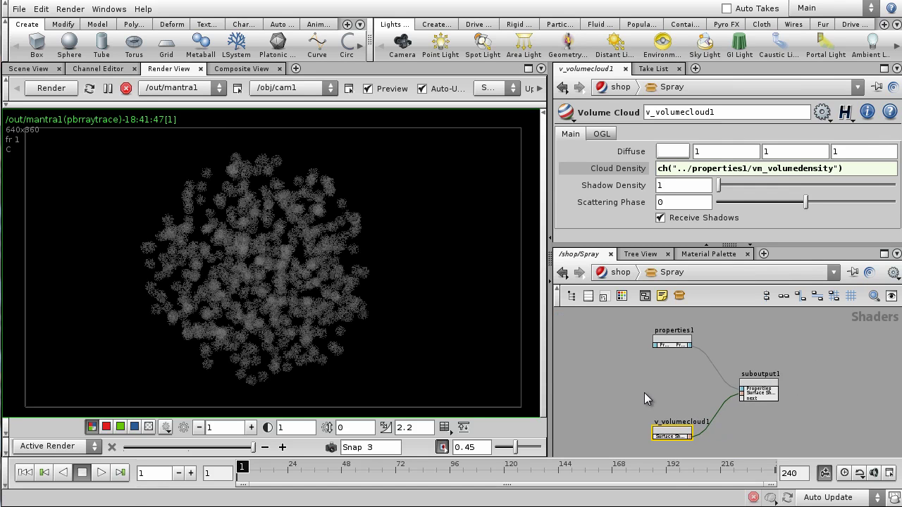
click(672, 343)
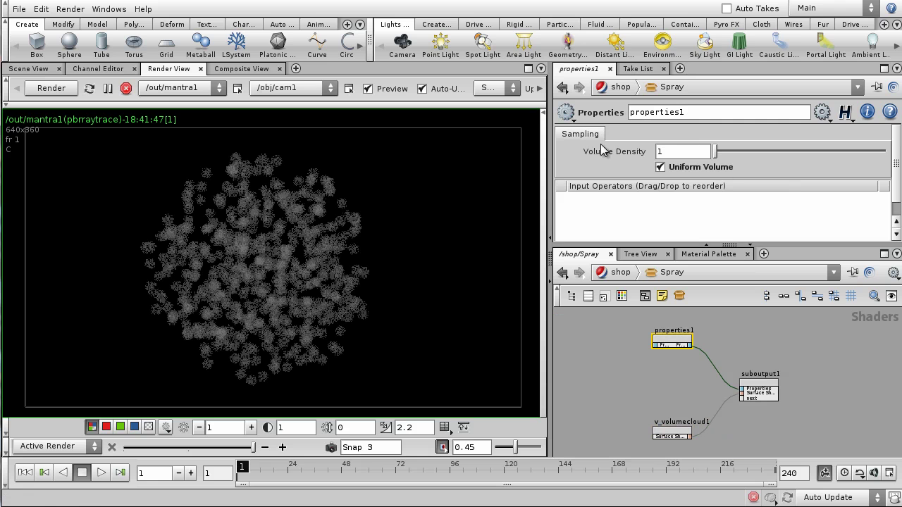
mouse_move(726, 156)
mouse_down()
mouse_move(798, 157)
mouse_move(719, 158)
mouse_up()
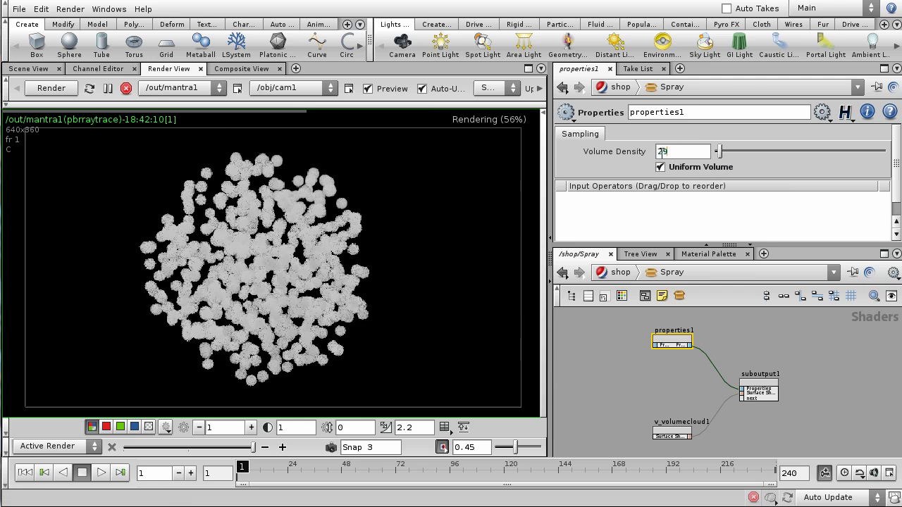
double_click(661, 151)
text(25)
key(Return)
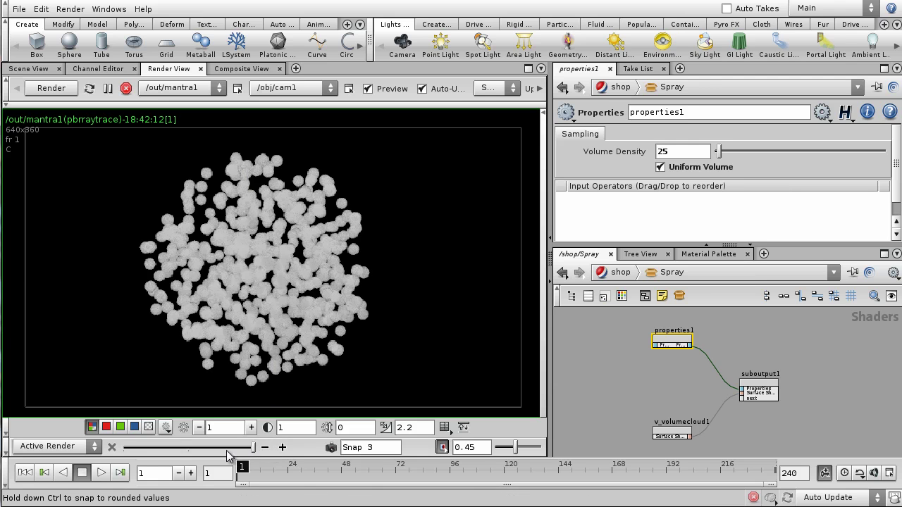
drag(227, 451, 198, 451)
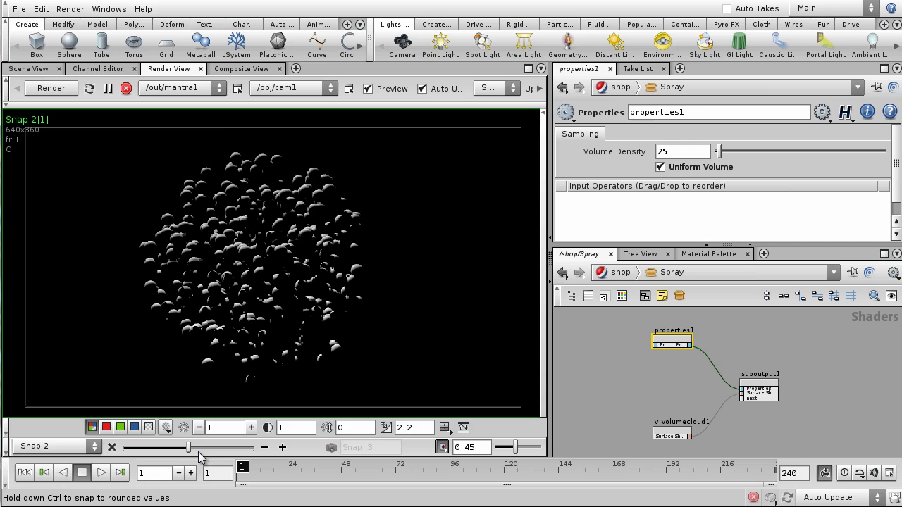
drag(198, 451, 252, 448)
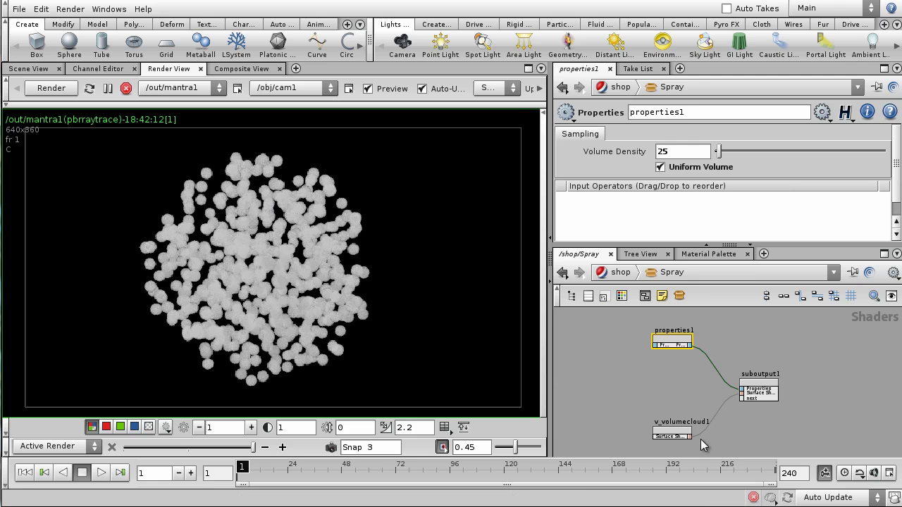
- Set Shadow Density to 20.5 on the v_volumecloud1 shader and return to the shop level
click(673, 435)
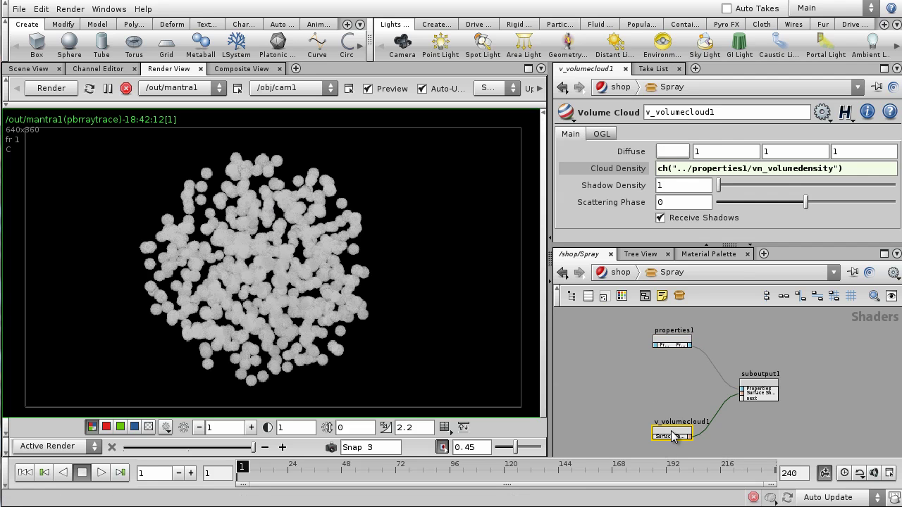
drag(720, 186, 755, 192)
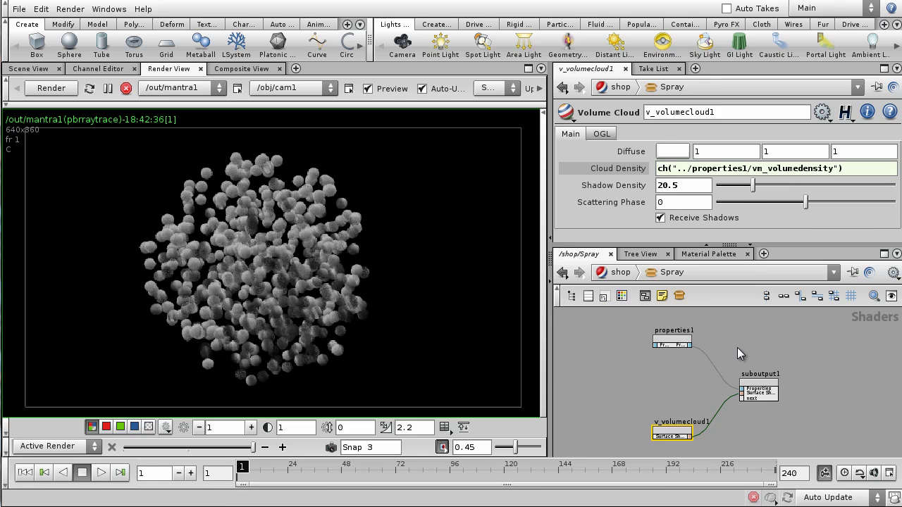
drag(624, 327, 740, 418)
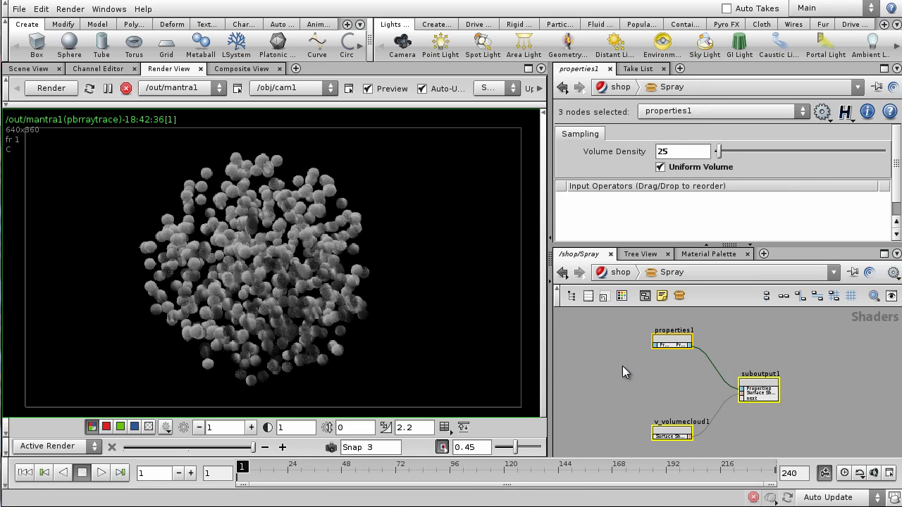
click(620, 272)
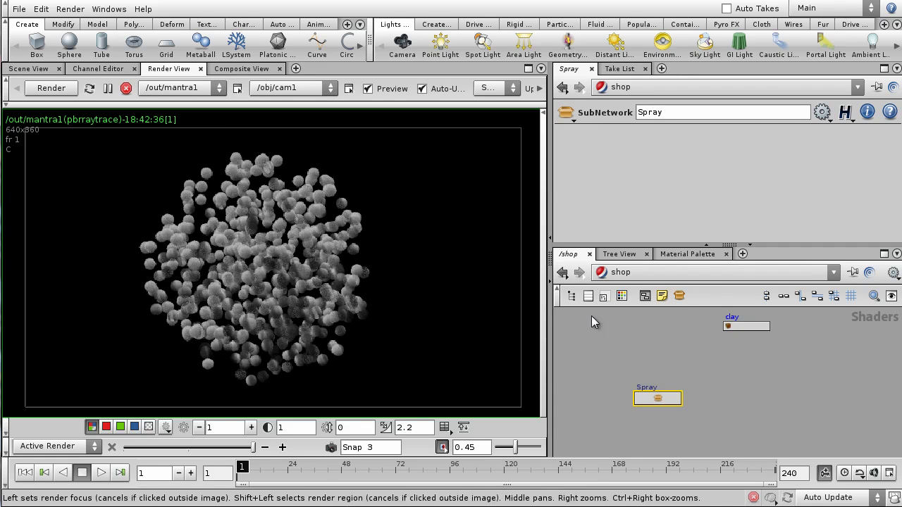
middle_drag(762, 389, 771, 403)
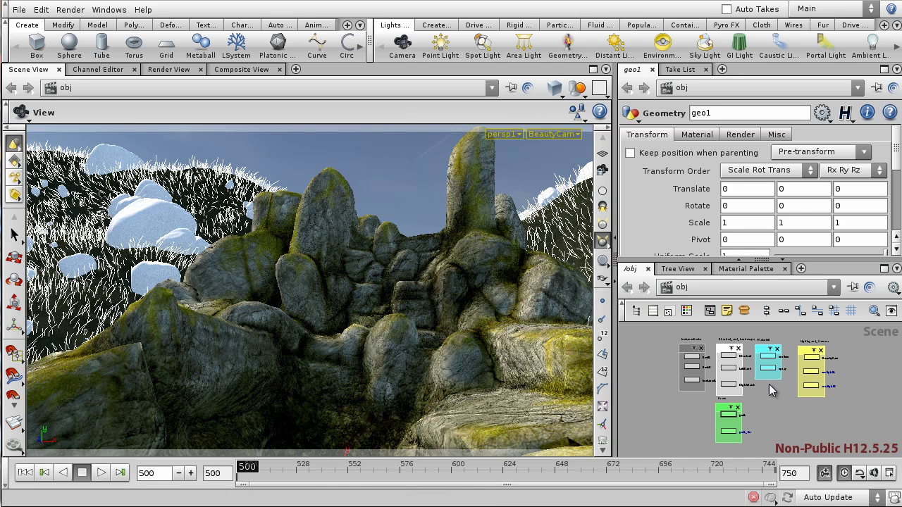
- Turn off the display of the geo1_fur object in the Grass group and the instance1 object in the InstanceRocks group
scroll(754, 429, up, 5)
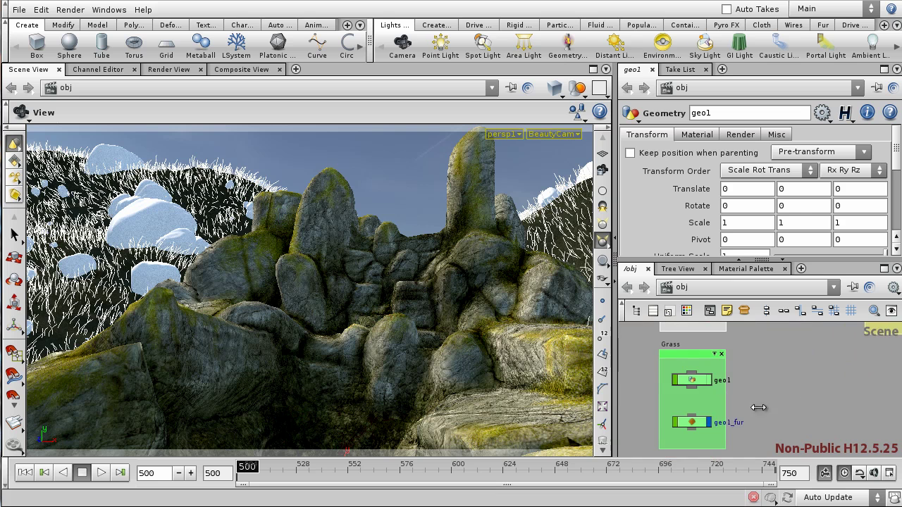
click(709, 422)
scroll(803, 393, down, 3)
middle_drag(801, 392, 838, 462)
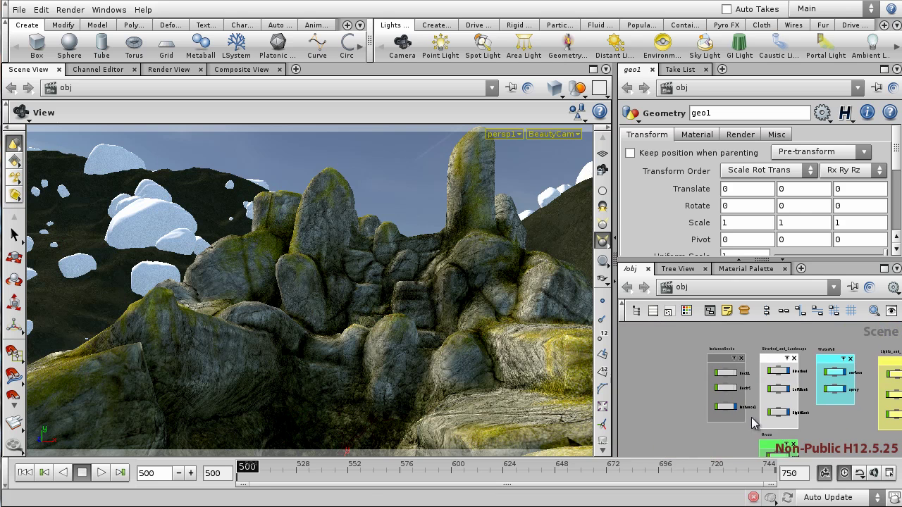
scroll(734, 396, up, 3)
click(736, 419)
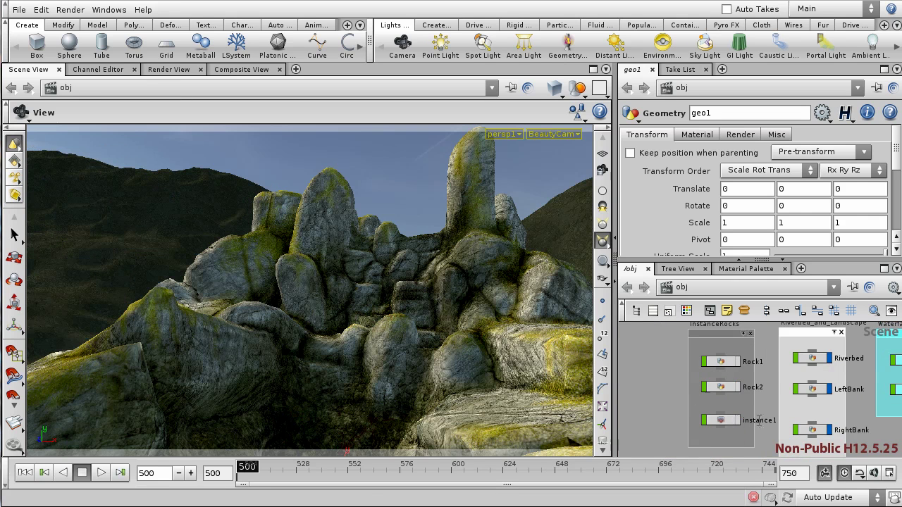
- Examine the node chain from file1 to smooth1 and the separate null1 inside the Waterfall group's surface object, and return to the object level
scroll(758, 406, down, 2)
middle_drag(850, 428, 739, 425)
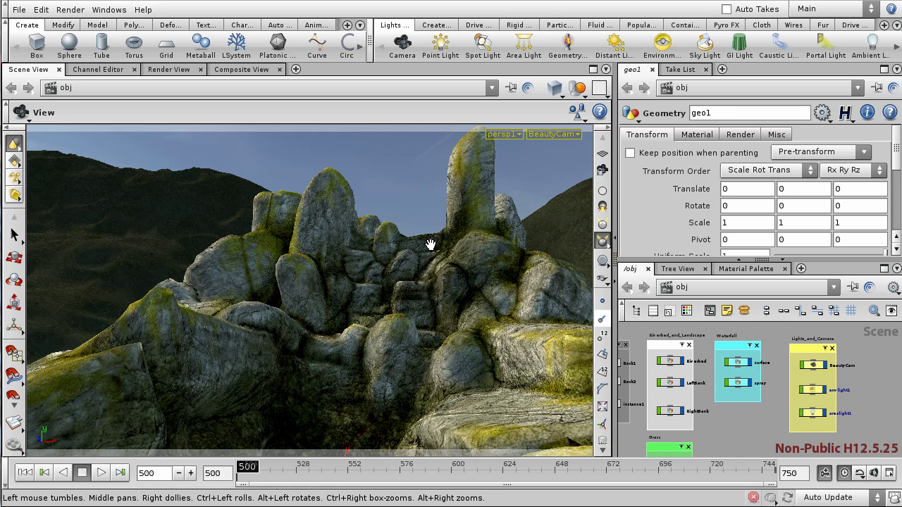
scroll(726, 365, up, 2)
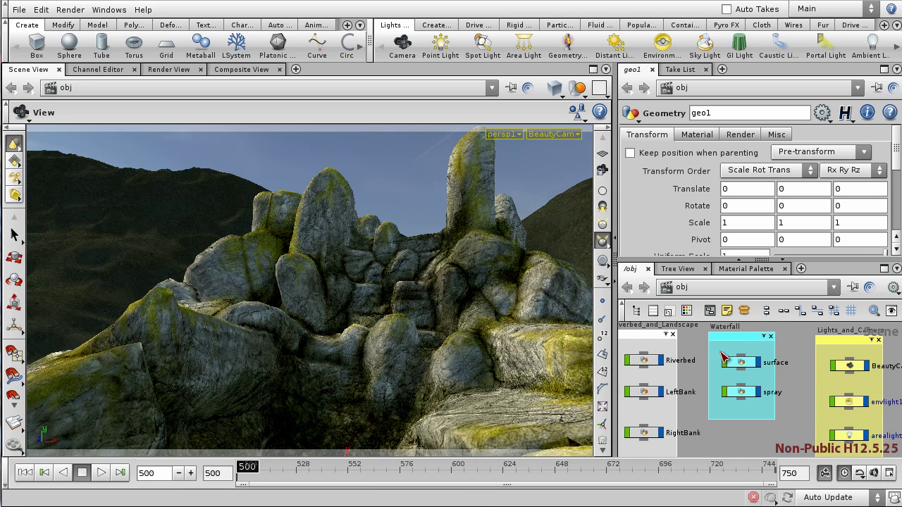
double_click(740, 362)
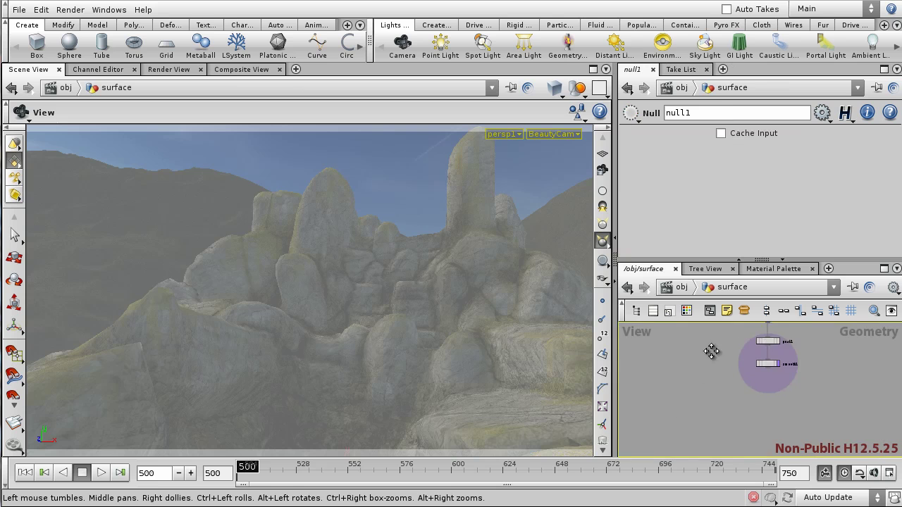
middle_drag(710, 351, 676, 410)
scroll(691, 384, up, 2)
scroll(785, 377, up, 2)
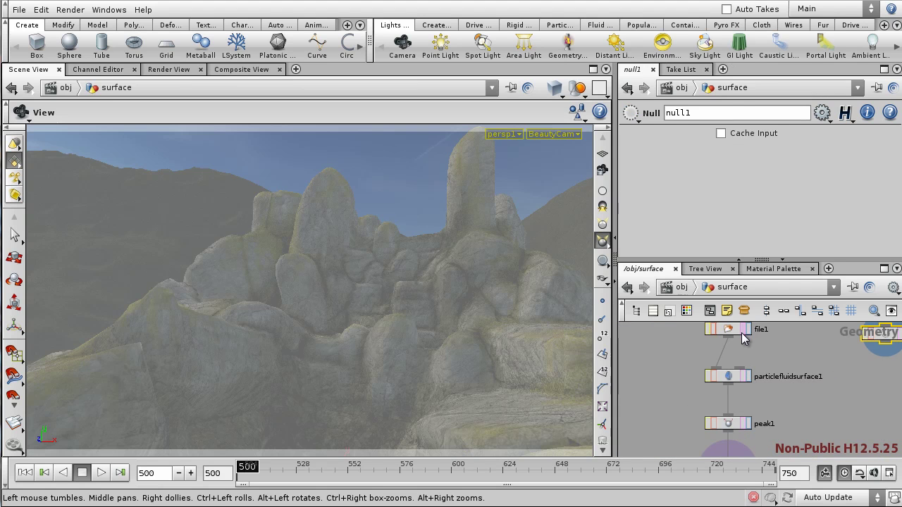
scroll(810, 392, down, 1)
middle_drag(826, 409, 744, 417)
scroll(782, 411, down, 2)
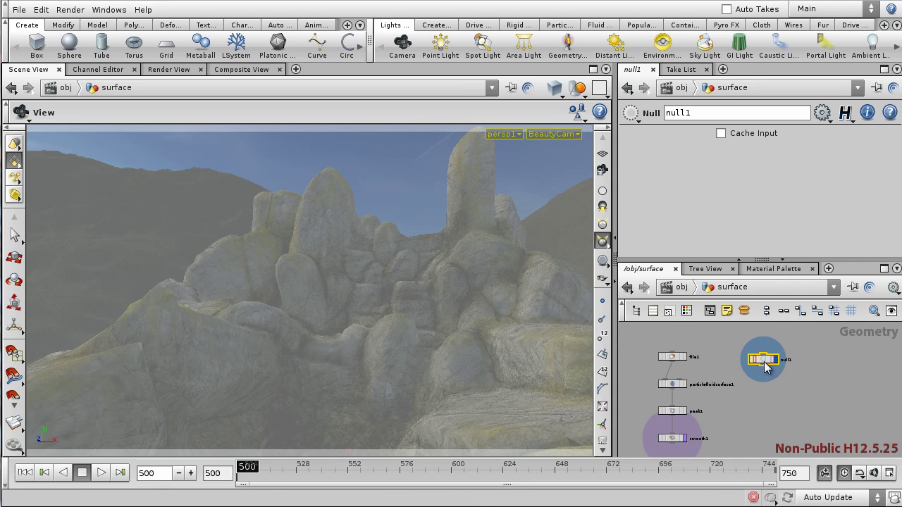
middle_drag(773, 399, 802, 399)
scroll(778, 424, down, 1)
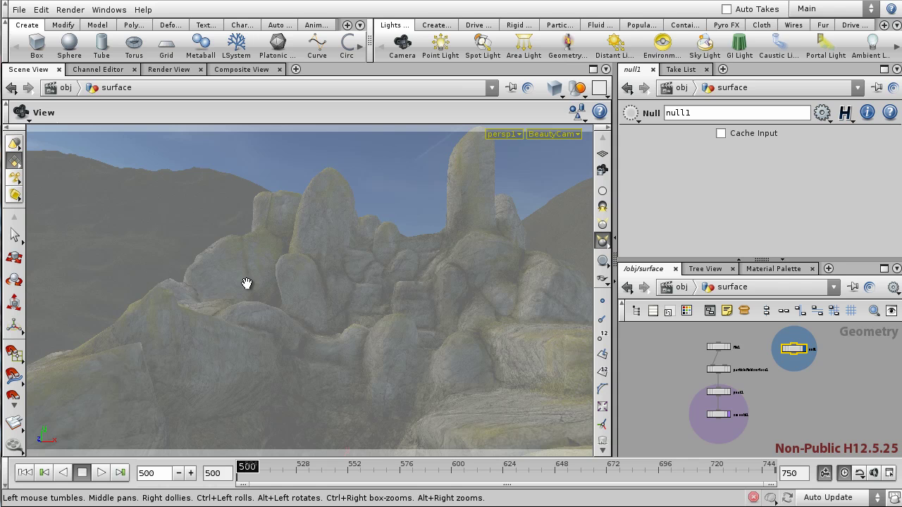
scroll(813, 391, up, 5)
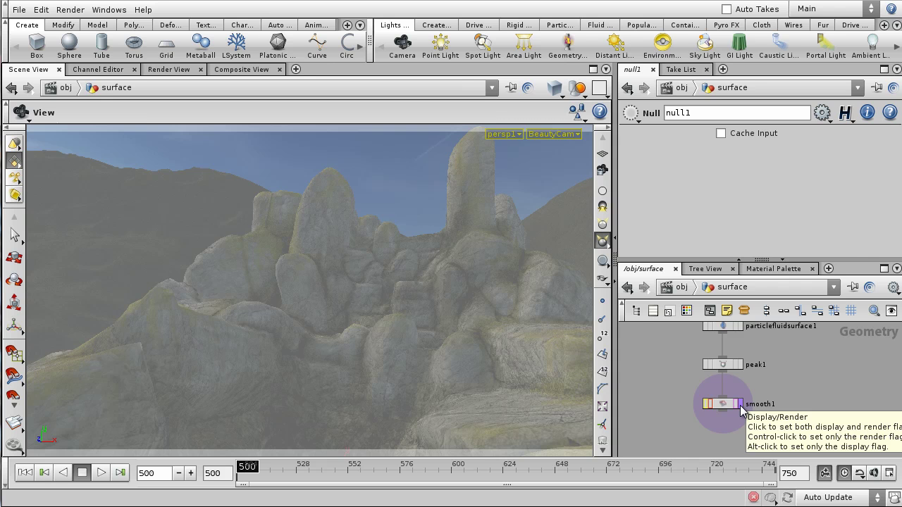
click(678, 287)
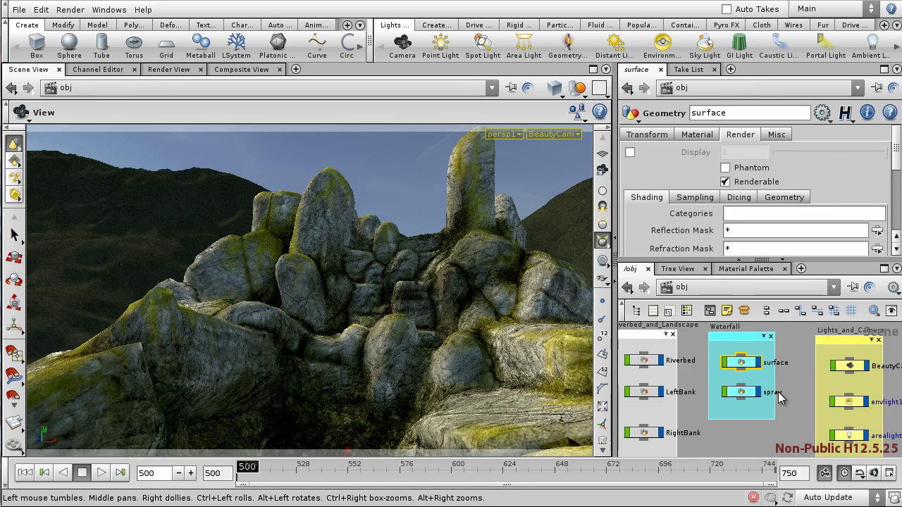
- Examine the attribcreate1 and vopsop1 nodes inside the Waterfall group's spray object and return to the object level
double_click(738, 393)
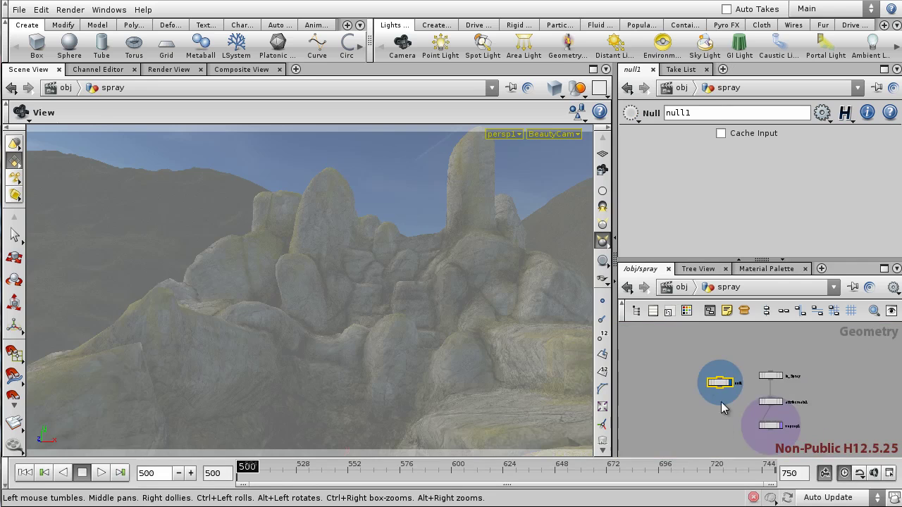
scroll(710, 377, up, 3)
middle_drag(789, 455, 769, 383)
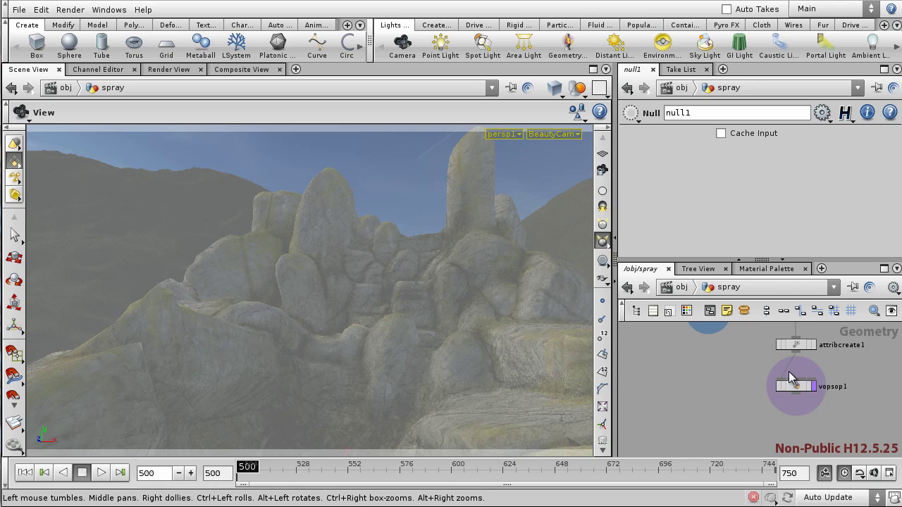
click(681, 286)
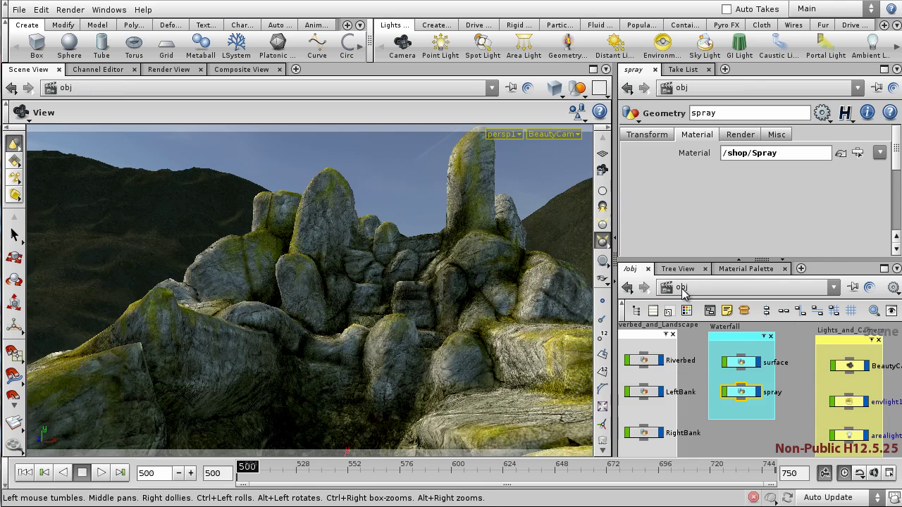
- Render the waterfall scene in the Render View using the /out/TestRenders output and the /obj/BeautyCam camera
scroll(877, 423, down, 3)
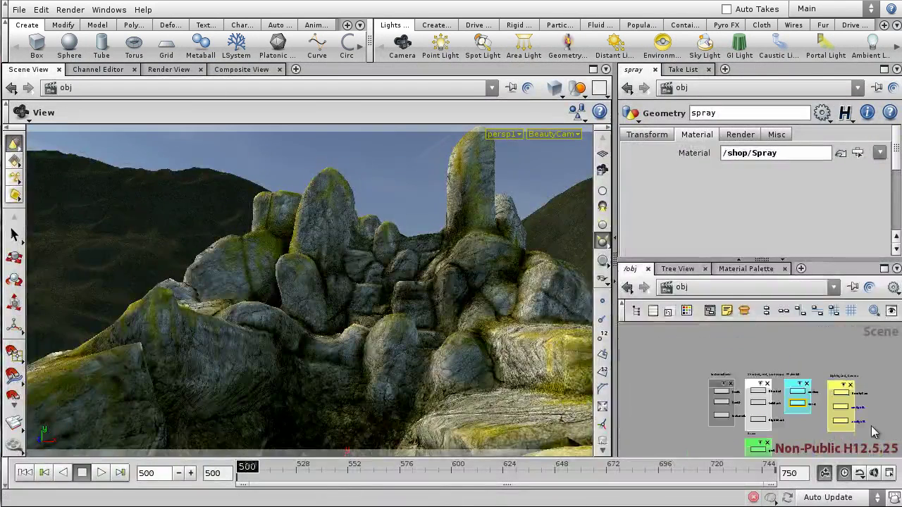
scroll(879, 412, up, 3)
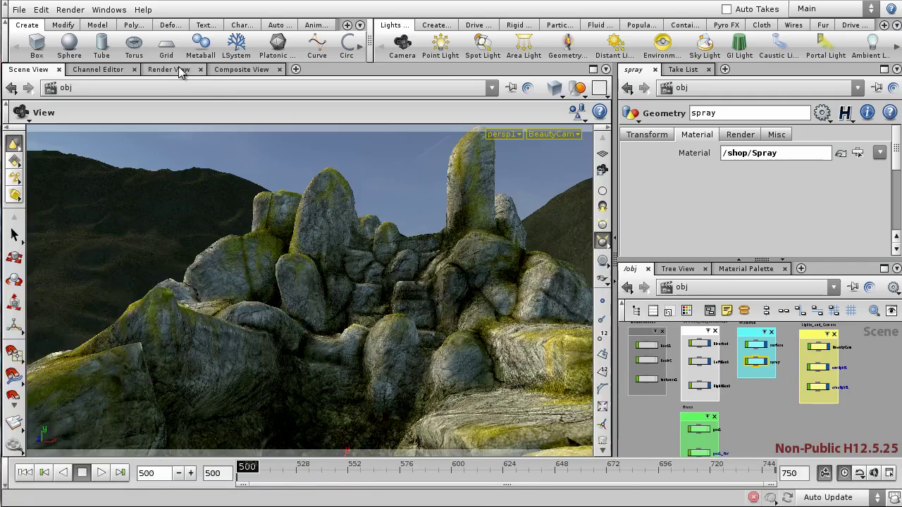
click(169, 69)
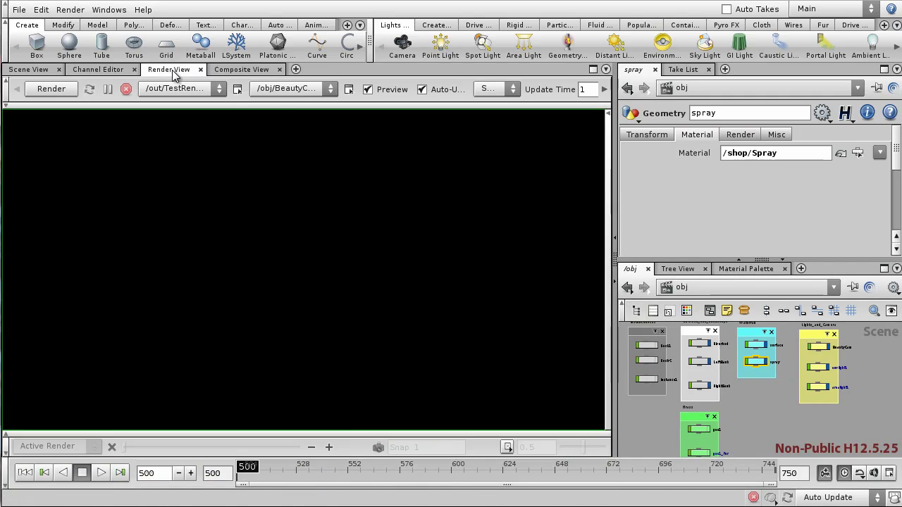
click(300, 92)
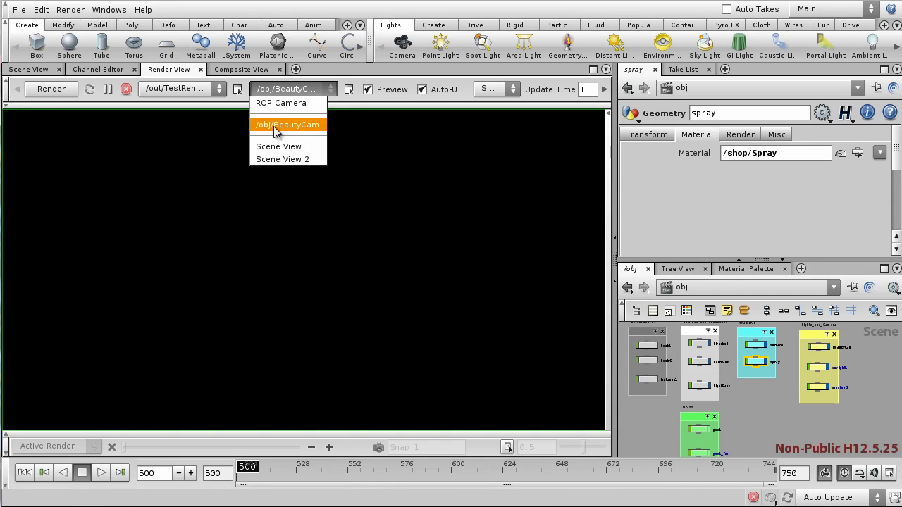
click(296, 130)
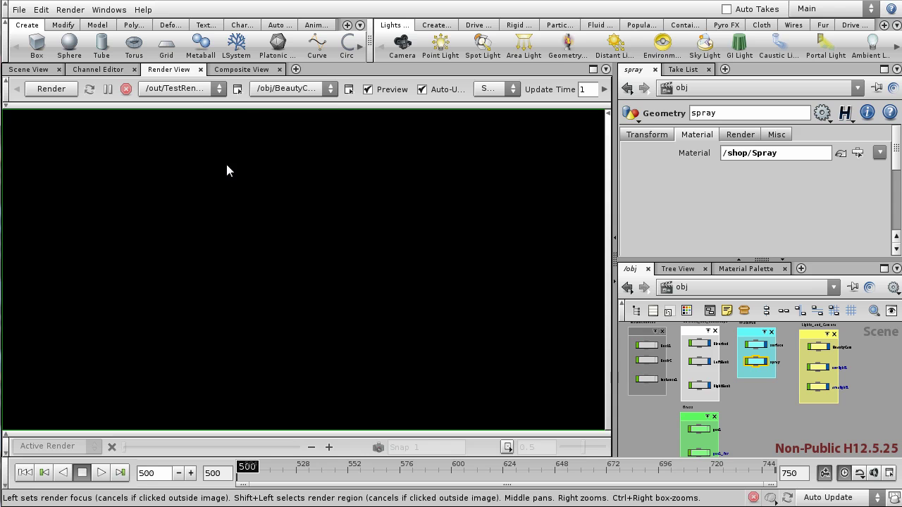
click(185, 88)
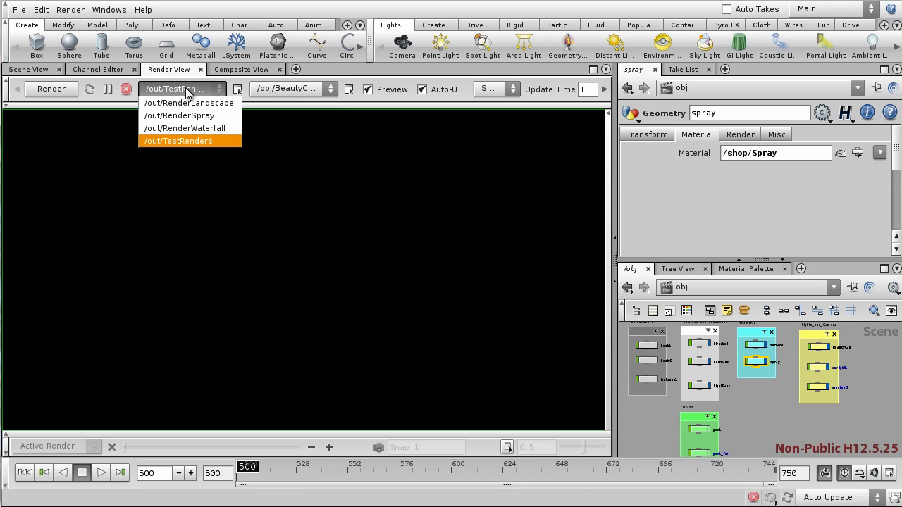
click(188, 141)
click(48, 89)
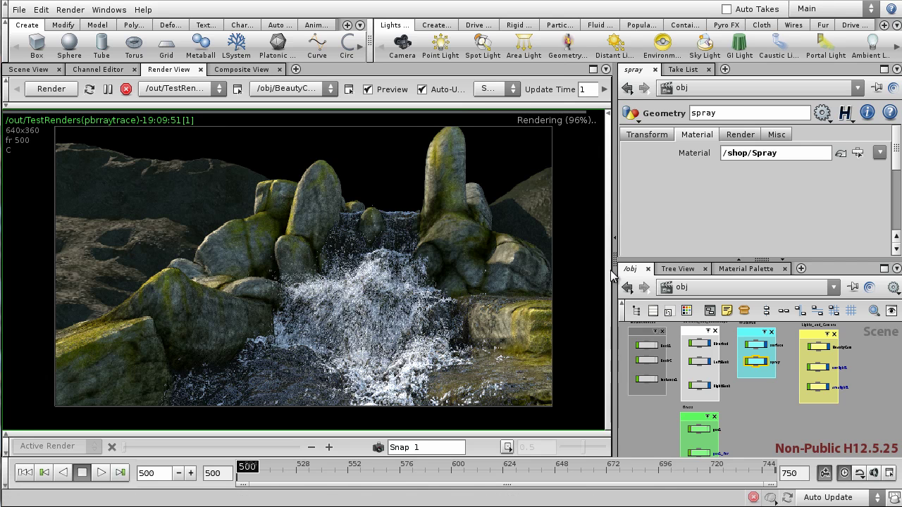
- Switch the network to the out level and examine the Force Objects and Forced Phantom settings of the RenderLandscape output
drag(613, 282, 550, 282)
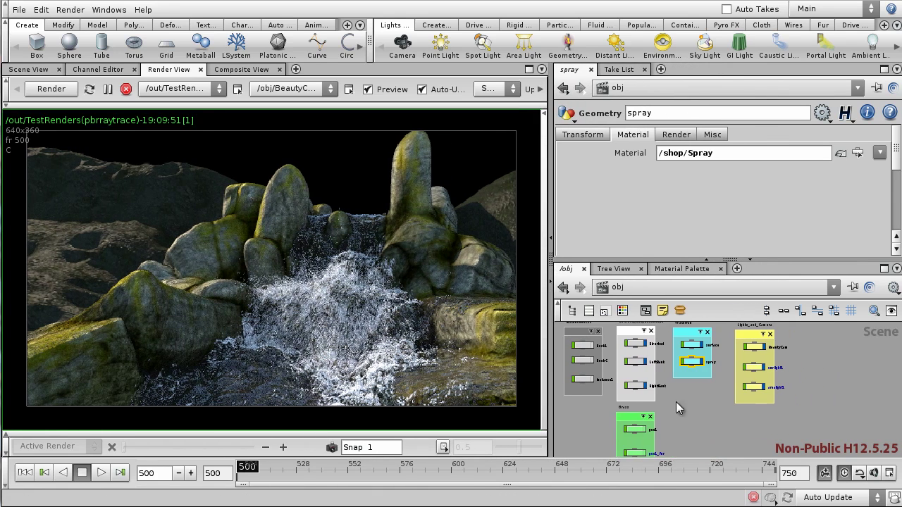
click(666, 289)
click(699, 347)
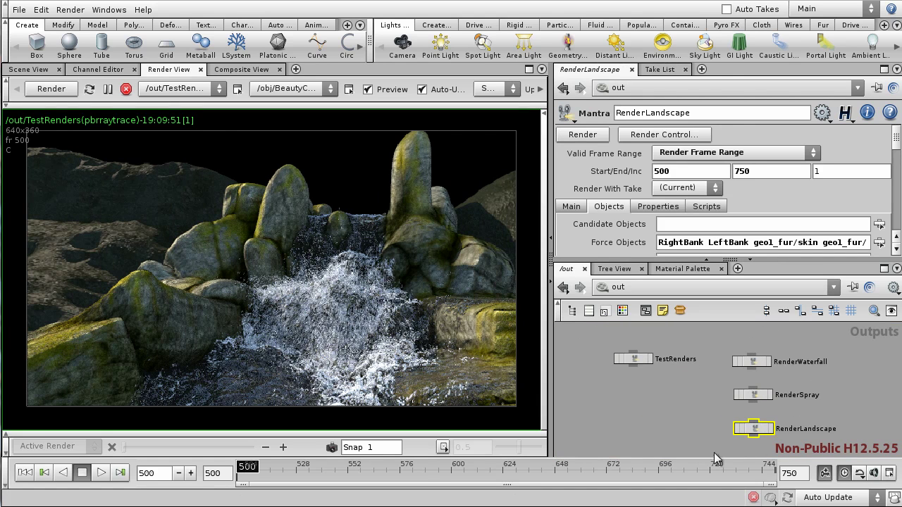
middle_drag(691, 394, 650, 398)
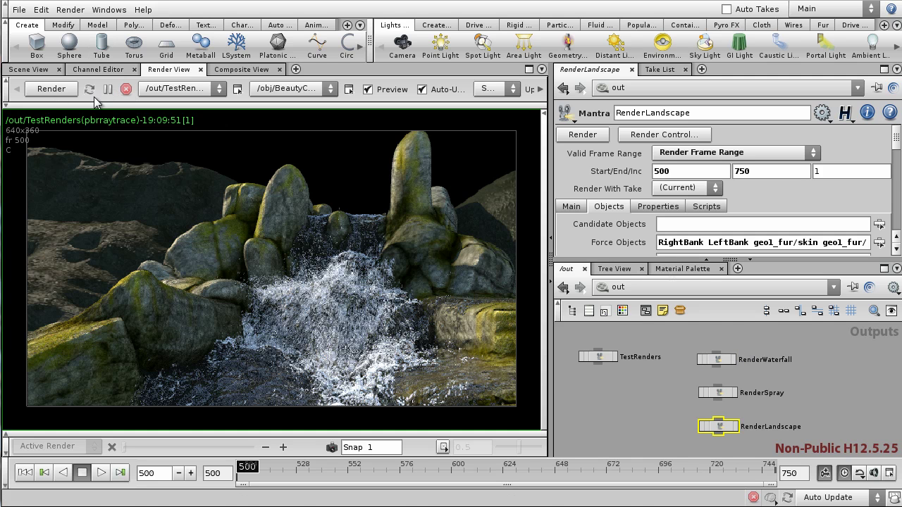
middle_drag(717, 415, 698, 390)
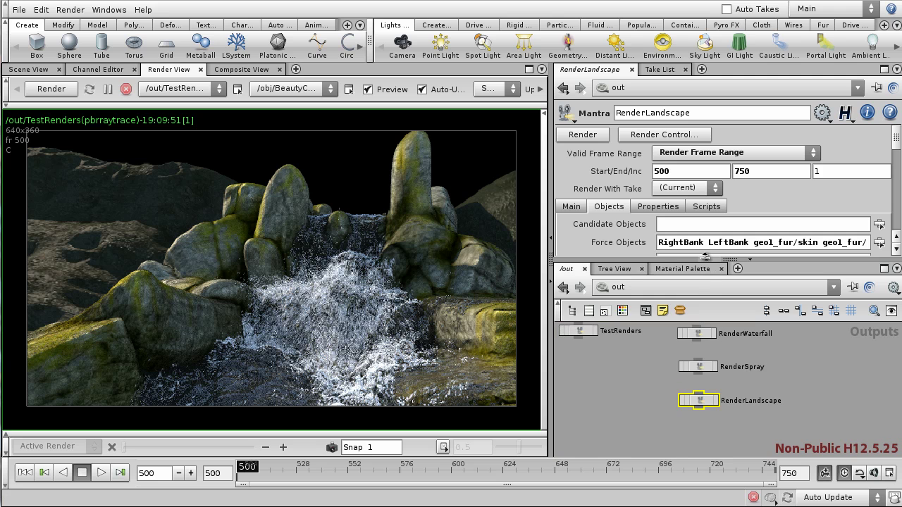
drag(705, 268, 705, 339)
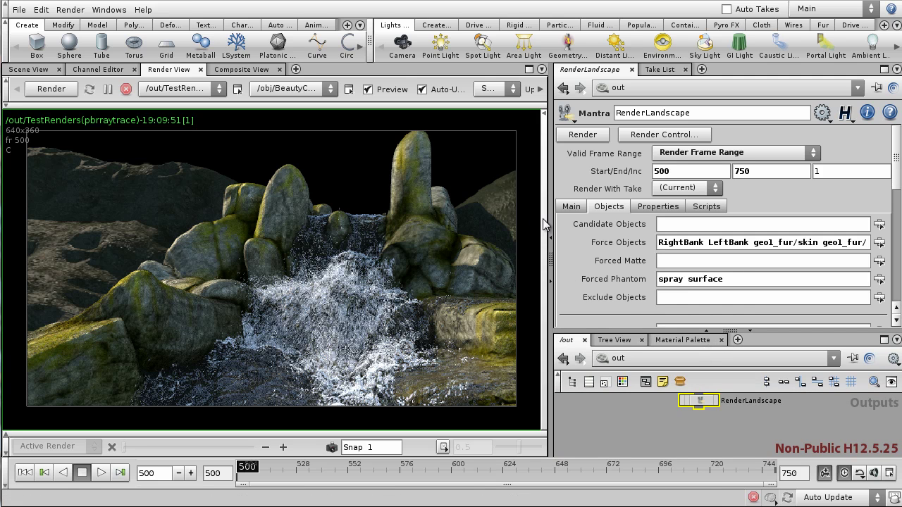
drag(549, 217, 328, 217)
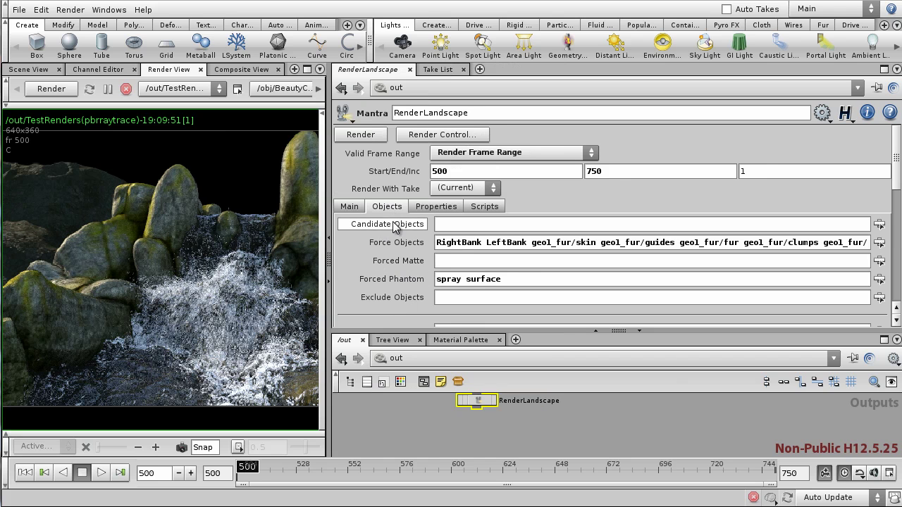
scroll(417, 424, down, 3)
middle_drag(413, 423, 460, 391)
scroll(479, 430, down, 3)
scroll(480, 432, up, 5)
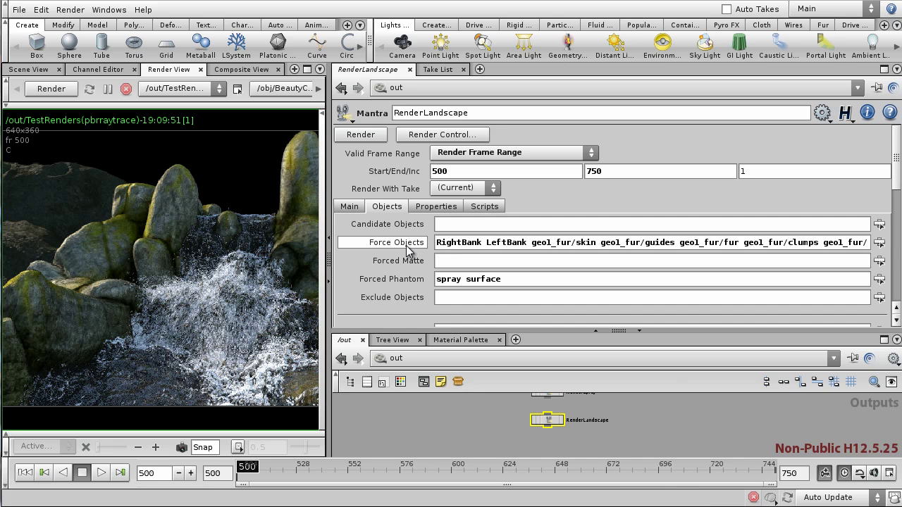
mouse_move(367, 247)
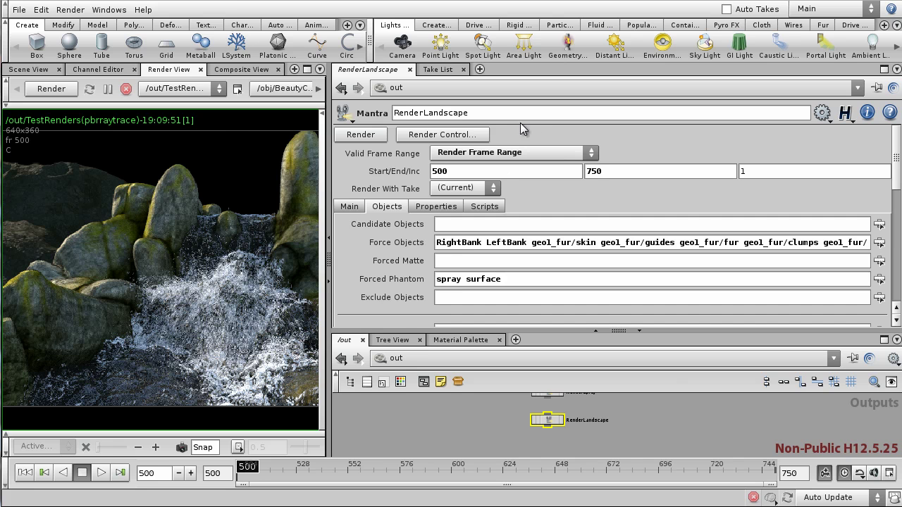
- Start a preview render of the /out/RenderLandscape output, bring all output nodes into view, and stop the render
drag(327, 241, 564, 242)
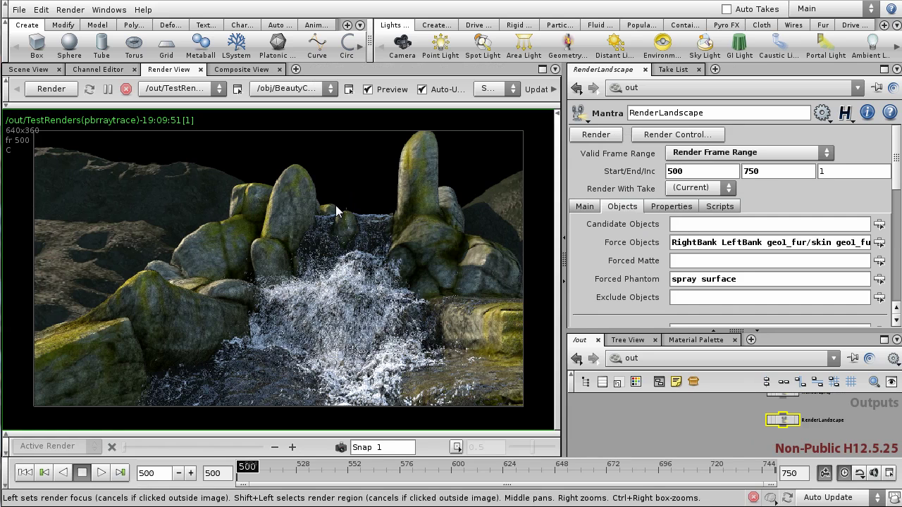
click(176, 89)
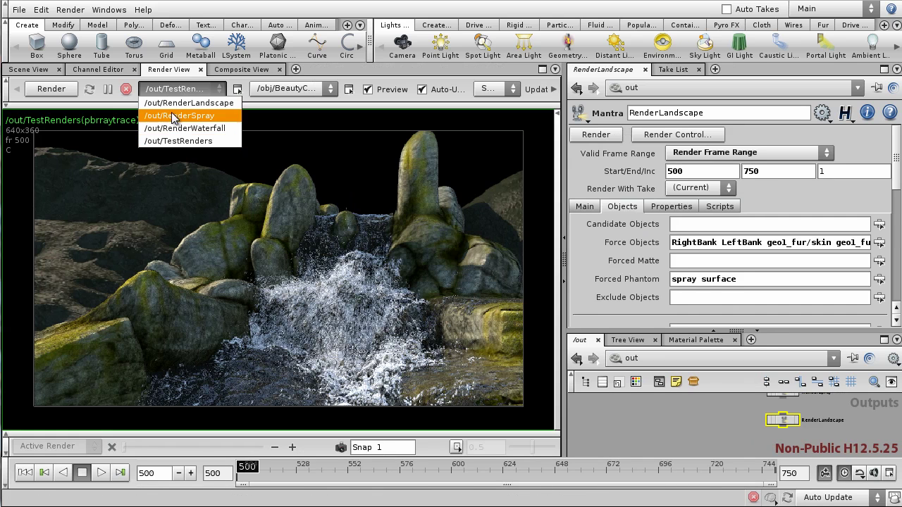
click(176, 105)
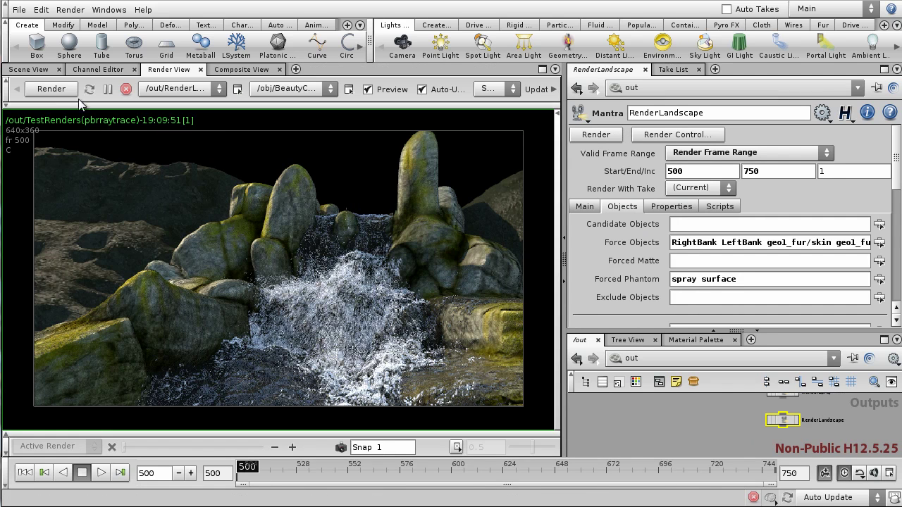
click(62, 92)
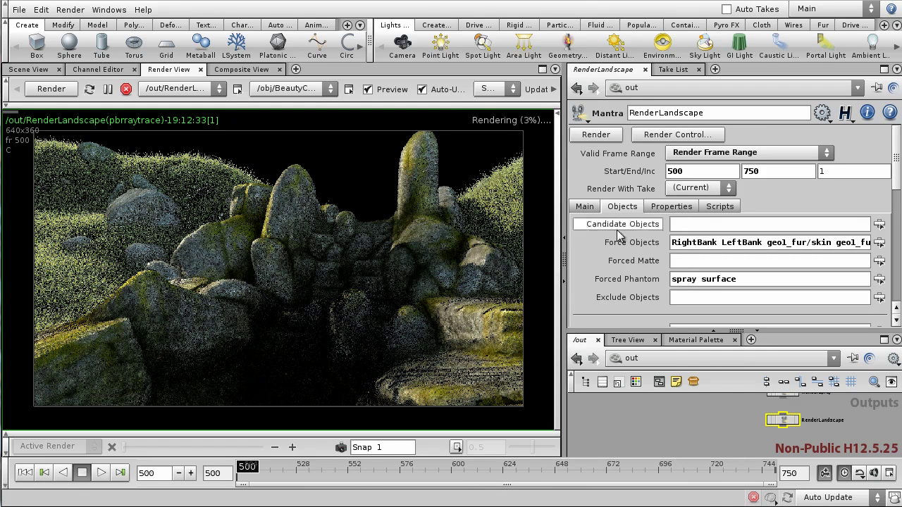
drag(676, 330, 679, 241)
middle_drag(670, 400, 596, 377)
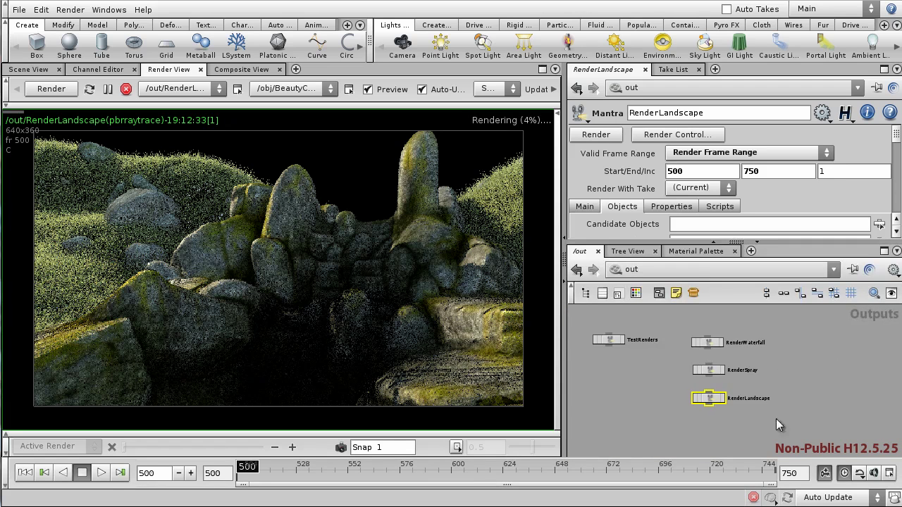
right_drag(769, 366, 793, 368)
middle_drag(793, 369, 809, 378)
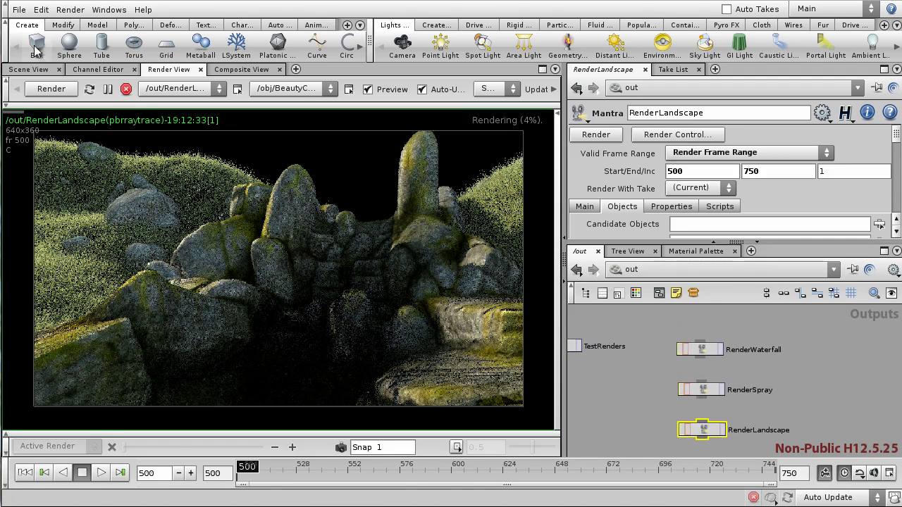
click(126, 90)
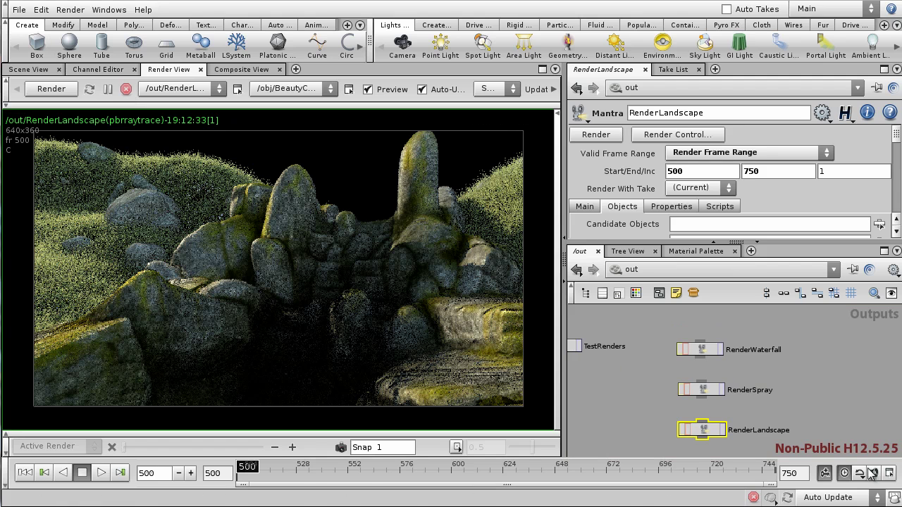
- Examine the Force Objects and Forced Matte settings of the RenderSpray output
click(703, 393)
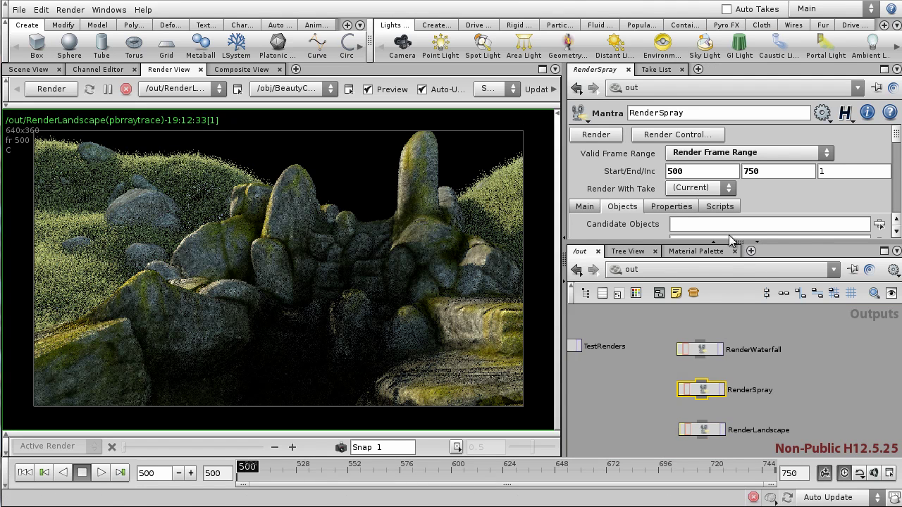
drag(736, 242, 738, 331)
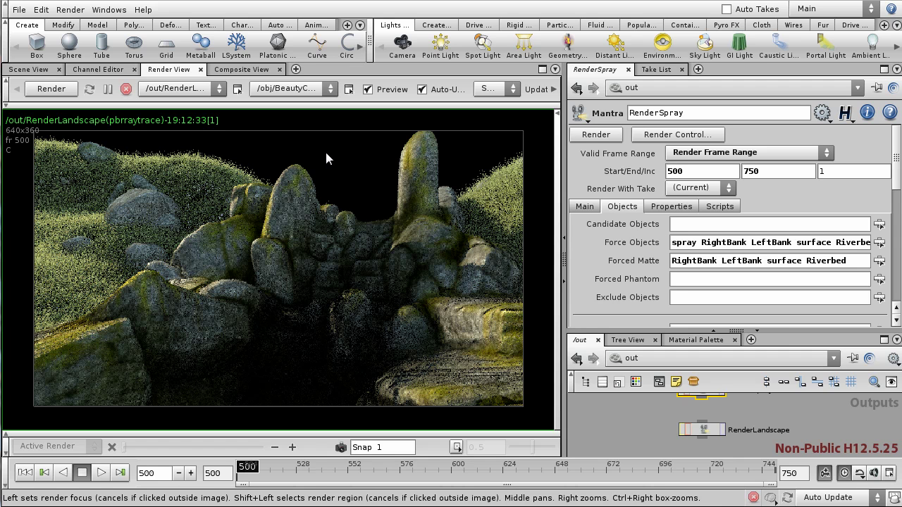
scroll(796, 430, down, 3)
middle_drag(804, 413, 804, 434)
scroll(770, 419, up, 3)
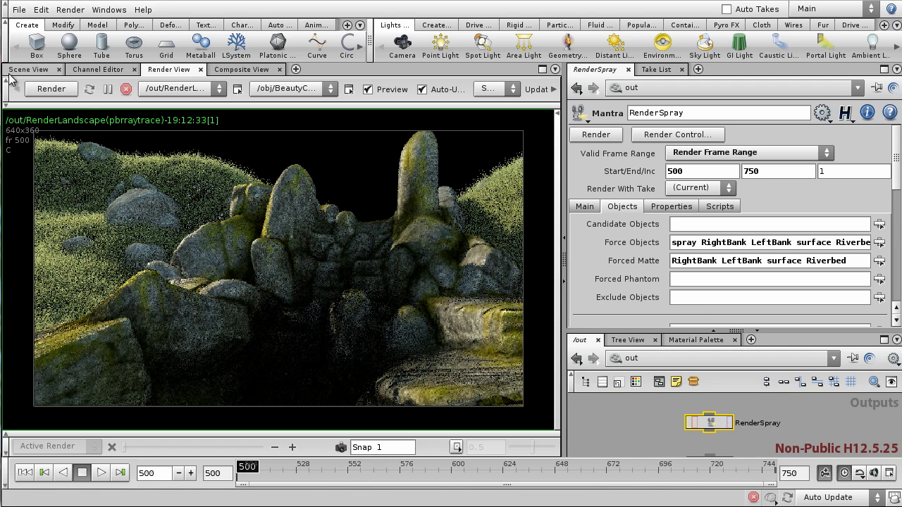
- Render the /out/RenderSpray output in the Render View and inspect the spray up close
click(53, 89)
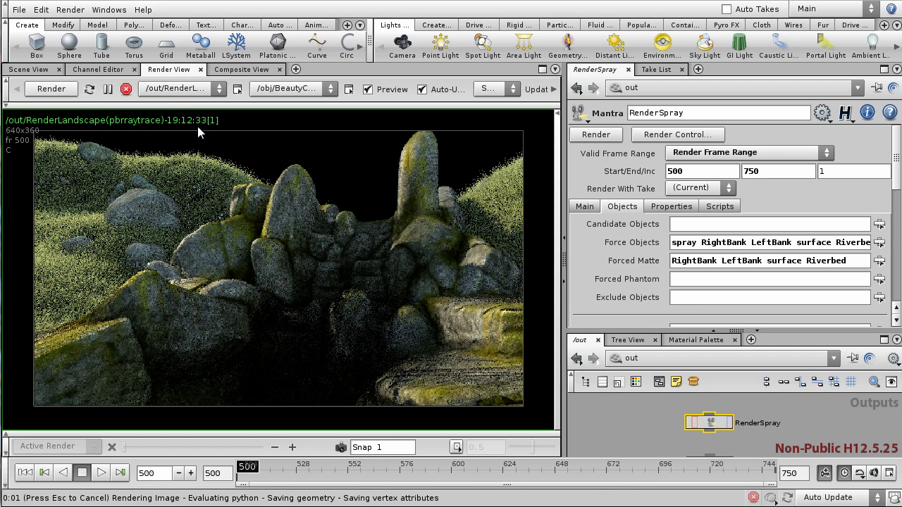
click(127, 90)
click(180, 89)
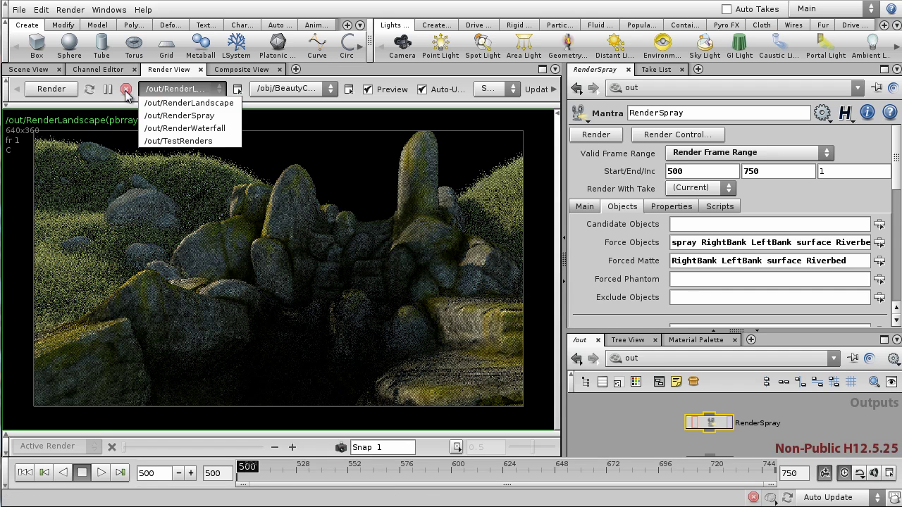
click(175, 116)
click(51, 89)
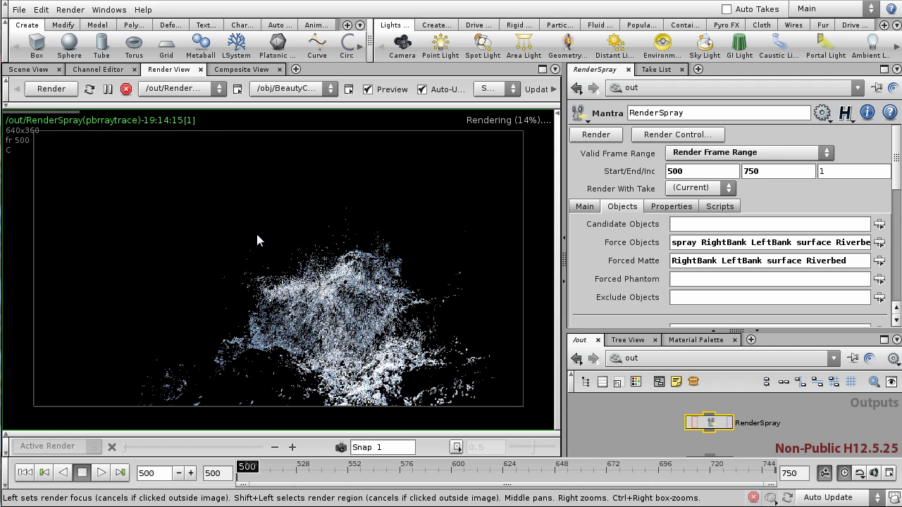
scroll(364, 271, up, 2)
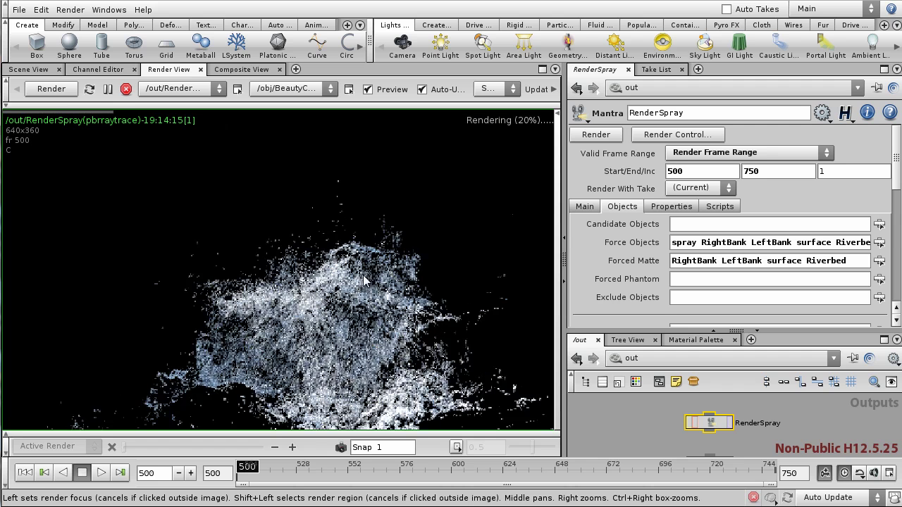
scroll(359, 262, down, 2)
scroll(355, 255, up, 2)
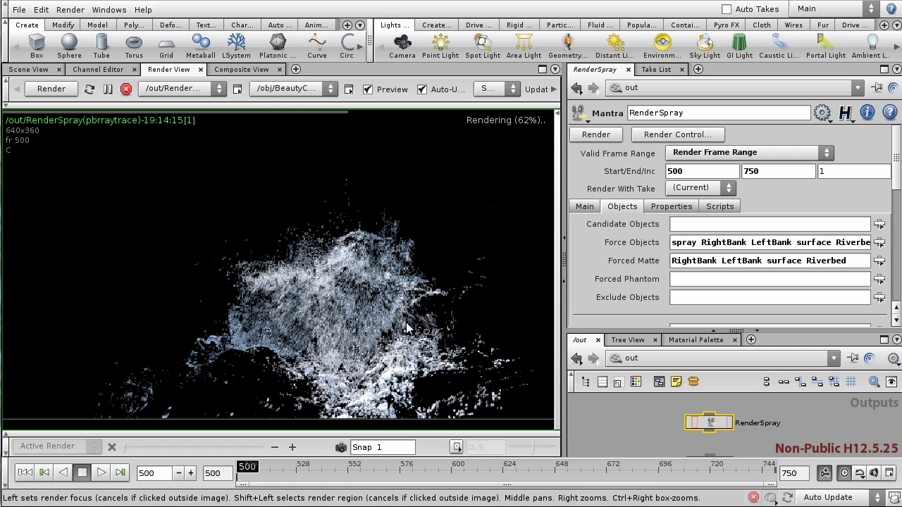
scroll(407, 326, down, 2)
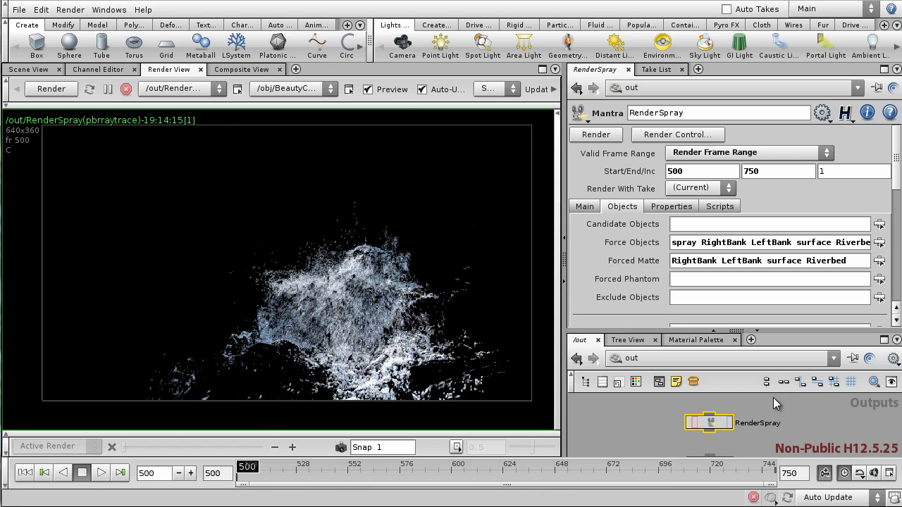
- Select the RenderWaterfall output and examine its Force Objects setting
scroll(808, 414, down, 2)
middle_drag(808, 414, 797, 427)
scroll(793, 425, up, 1)
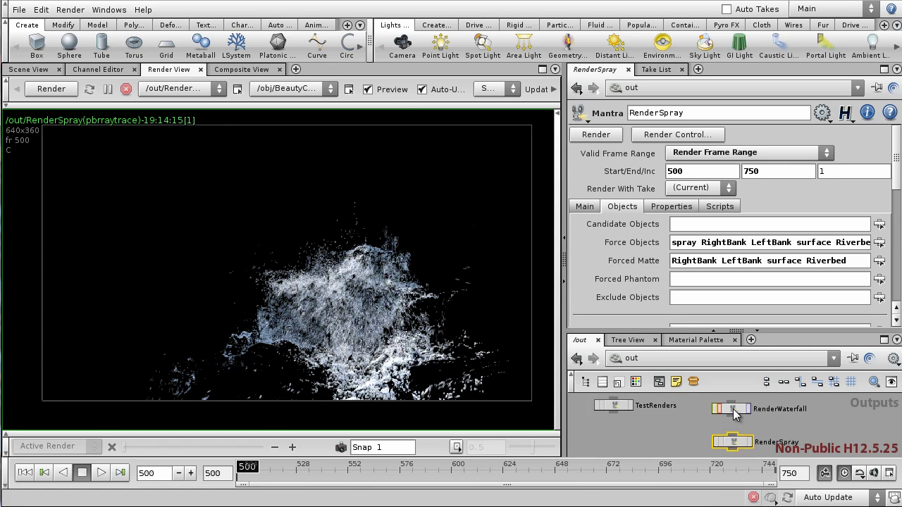
drag(716, 330, 733, 182)
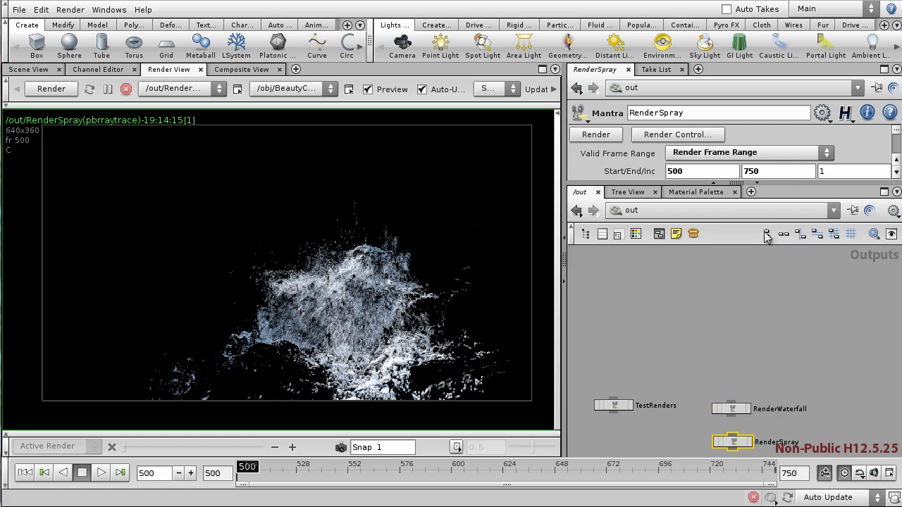
middle_drag(828, 380, 802, 291)
scroll(775, 319, up, 4)
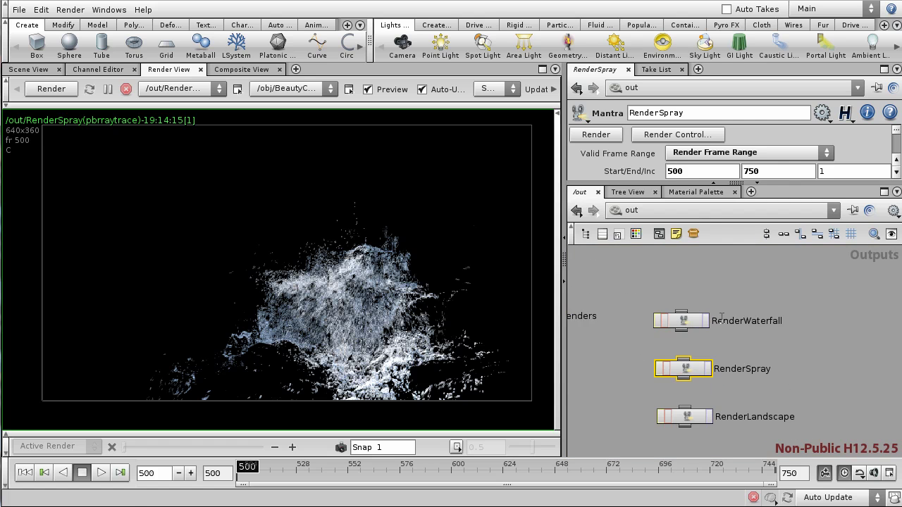
click(687, 321)
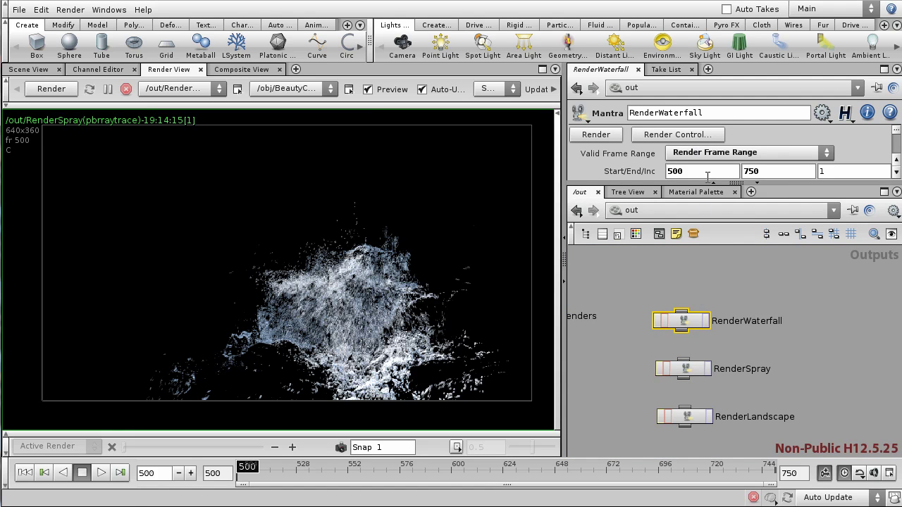
drag(705, 184, 731, 273)
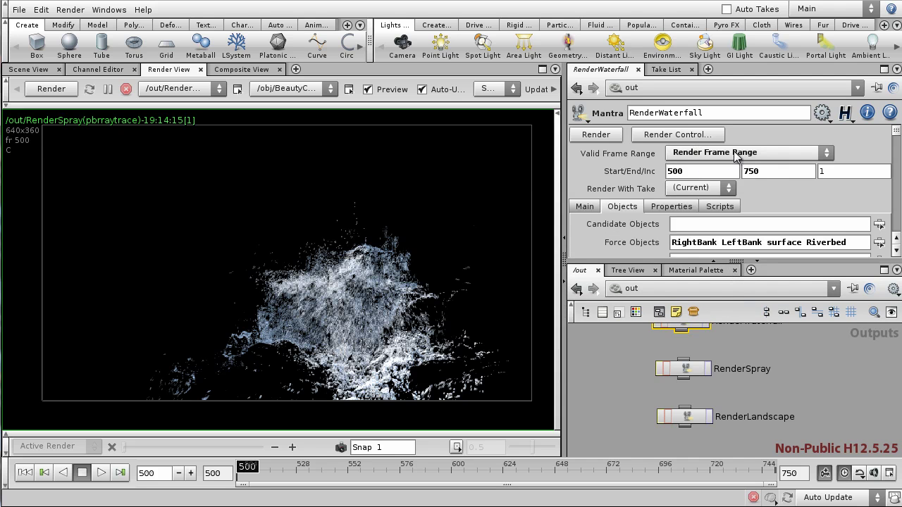
- Examine the output properties of RenderWaterfall, down to the first of its Extra Image Planes
scroll(730, 162, down, 3)
click(668, 153)
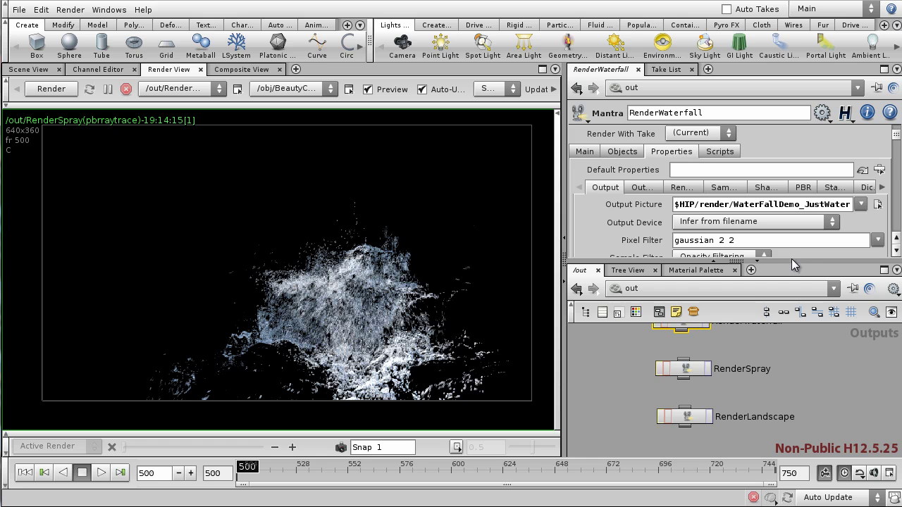
drag(791, 259, 791, 331)
scroll(737, 212, down, 2)
scroll(738, 211, down, 3)
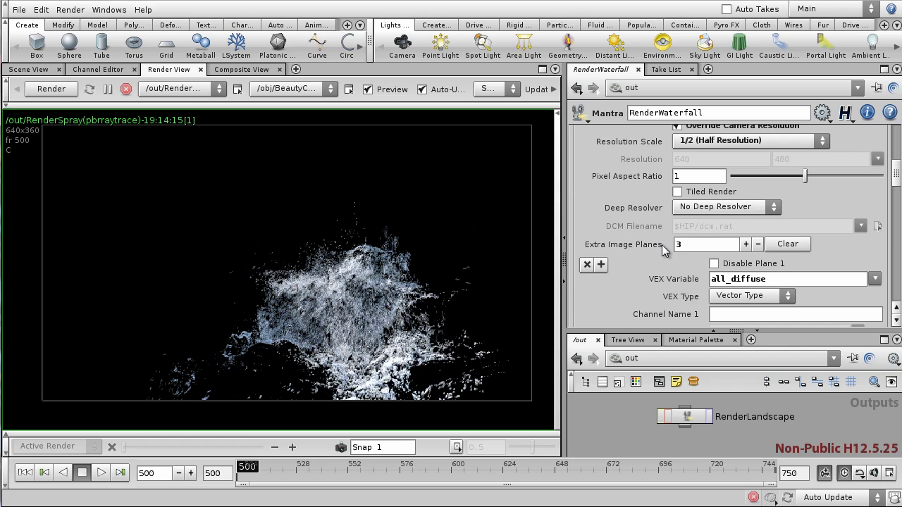
scroll(628, 169, down, 3)
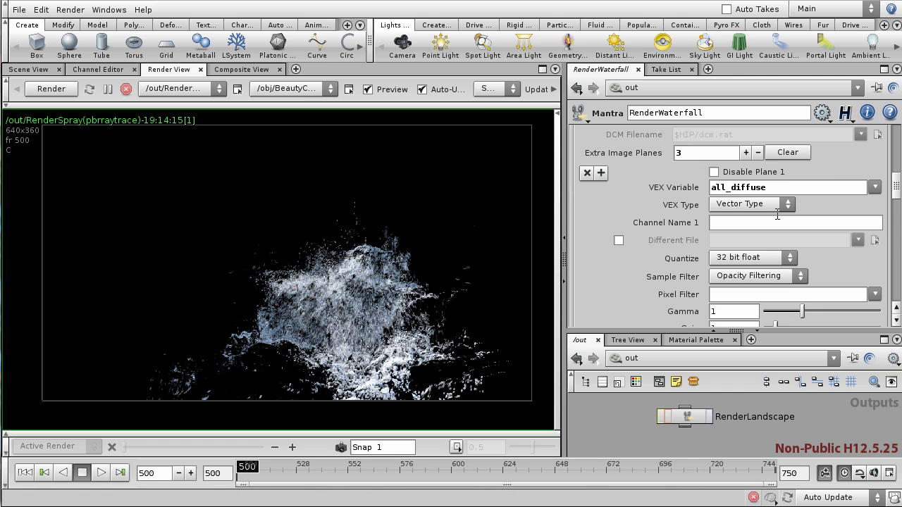
- Render the /out/RenderWaterfall output in the Render View
click(171, 96)
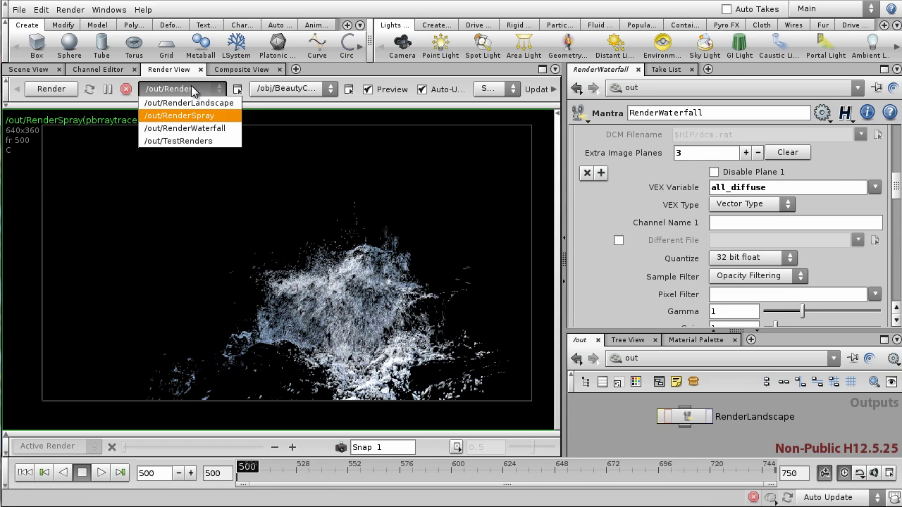
click(197, 129)
click(42, 89)
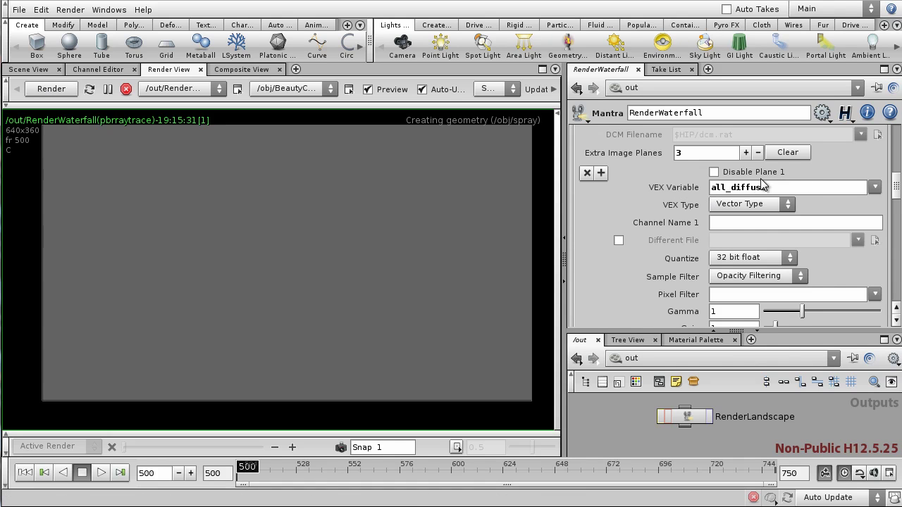
- Review the VEX Variable choices for the first extra image plane, and examine the settings of the third plane
click(873, 187)
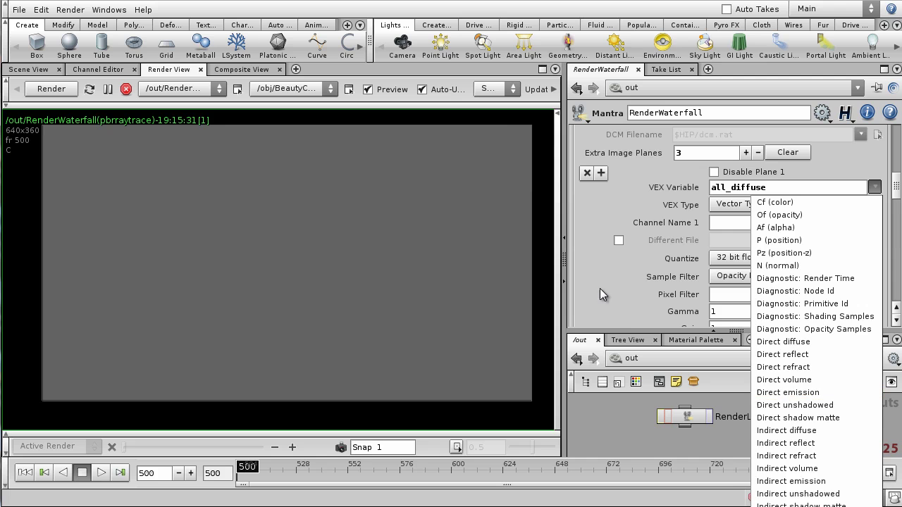
click(604, 271)
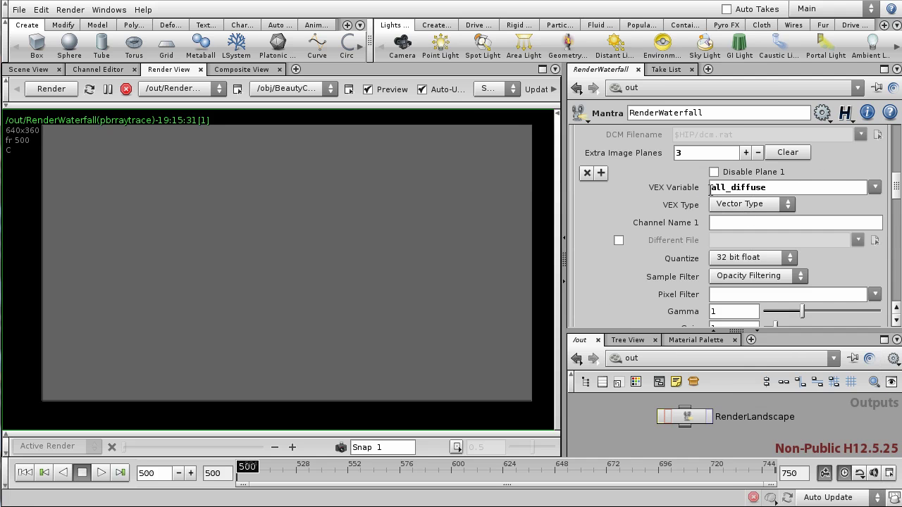
drag(896, 189, 897, 260)
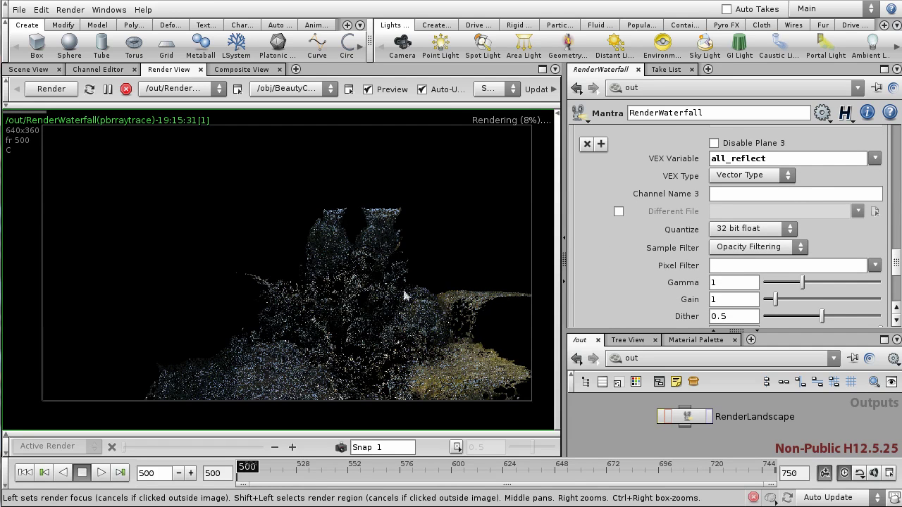
- Display the all_refract plane of the waterfall render and brighten its preview to 6.7
scroll(352, 290, up, 1)
middle_drag(407, 230, 400, 225)
click(177, 110)
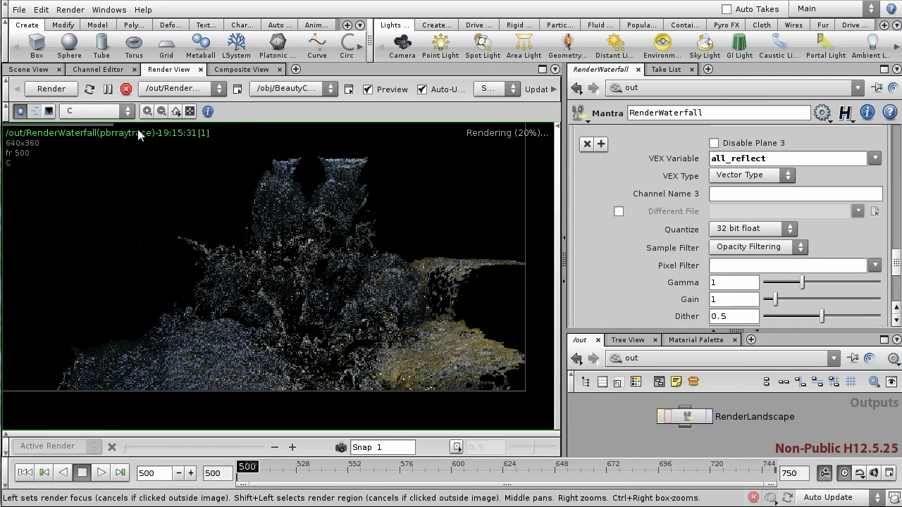
click(107, 110)
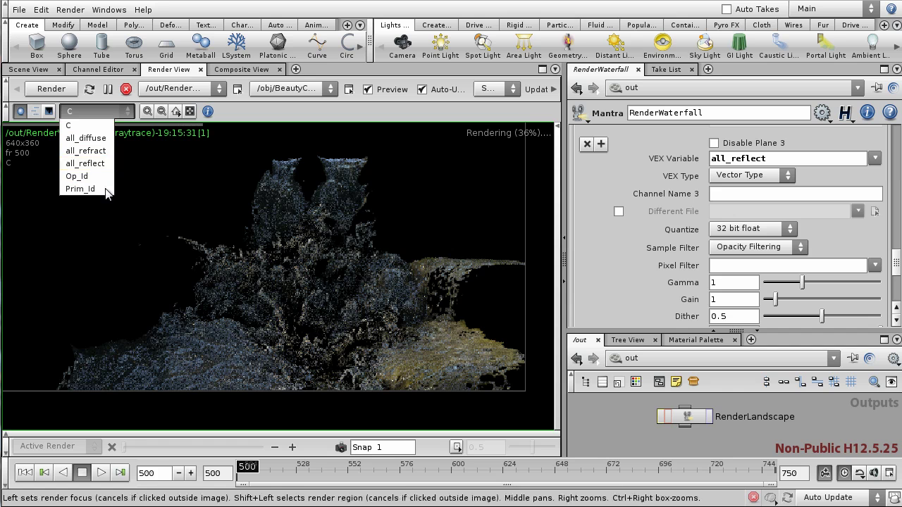
click(96, 151)
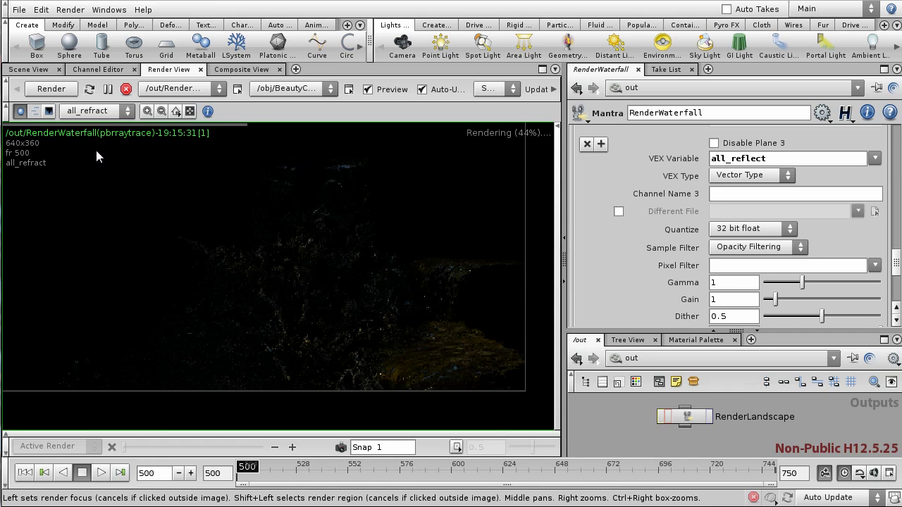
middle_drag(466, 212, 483, 234)
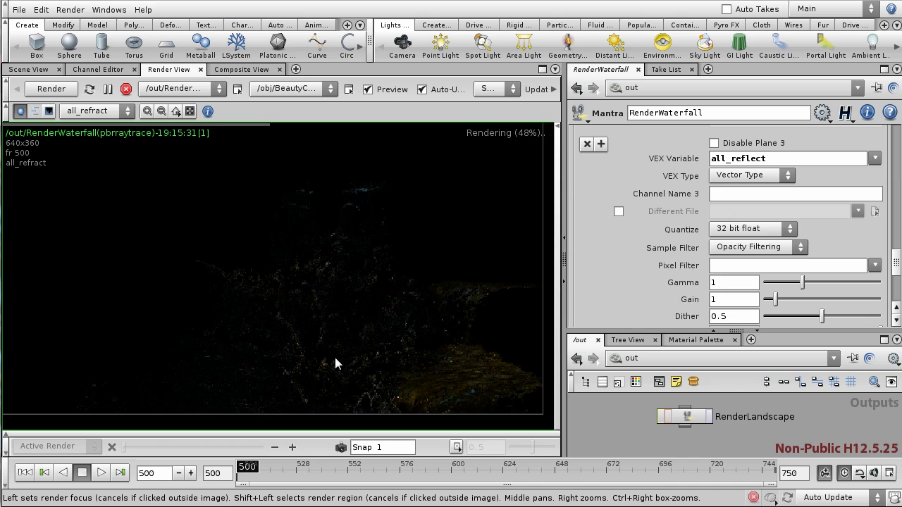
click(334, 431)
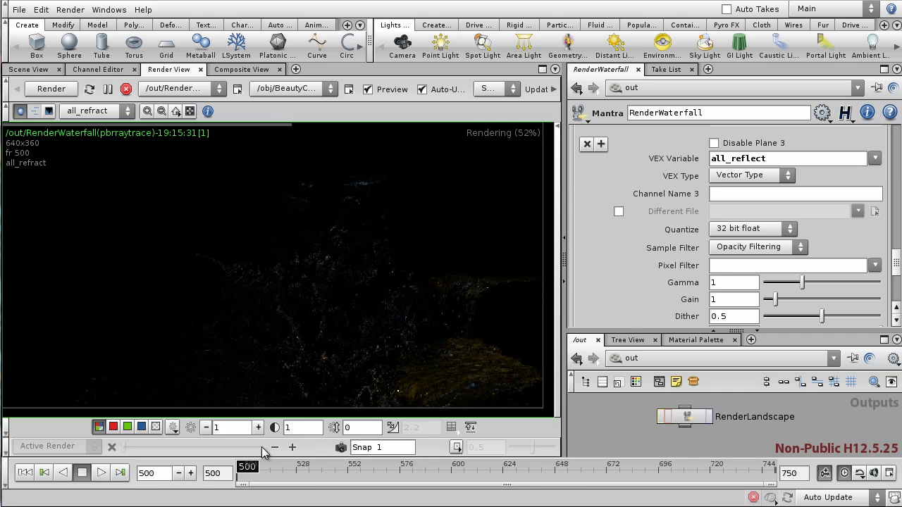
middle_drag(227, 427, 223, 383)
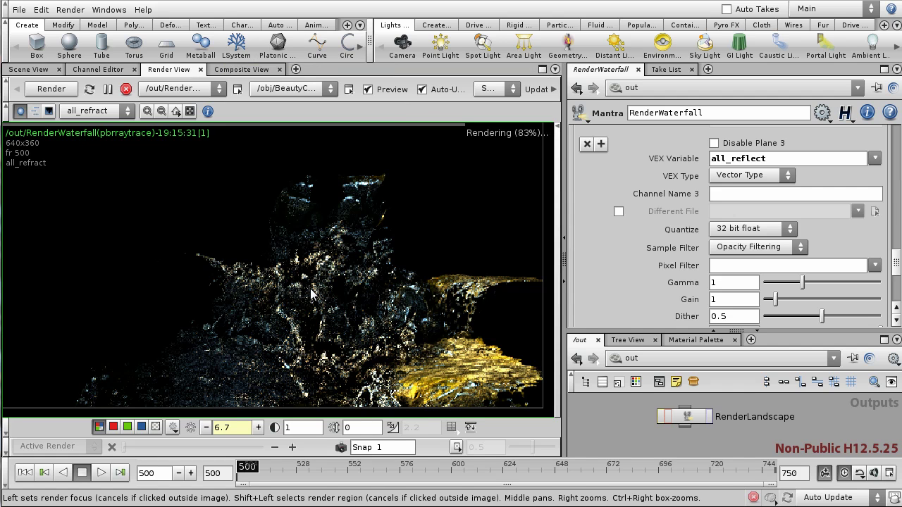
- Display the all_reflect plane of the waterfall render with the preview brightness at 13.5
click(90, 113)
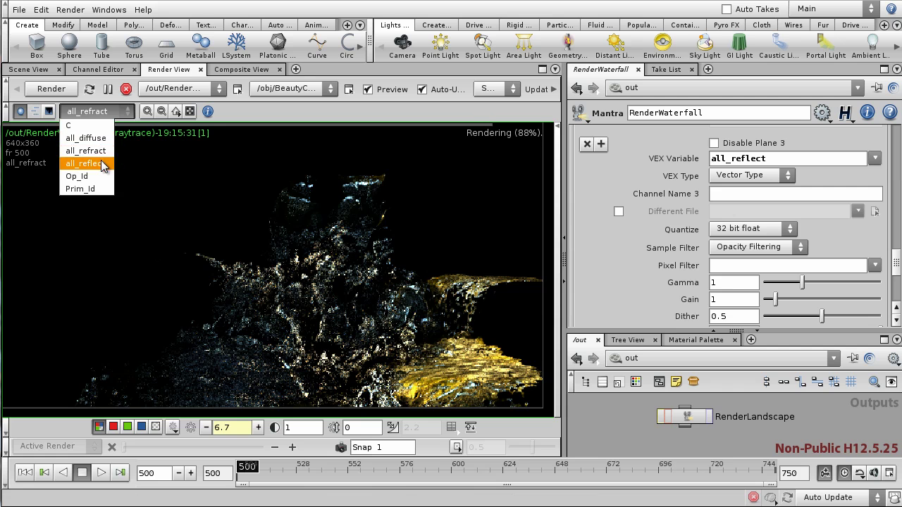
click(103, 163)
middle_drag(225, 427, 278, 427)
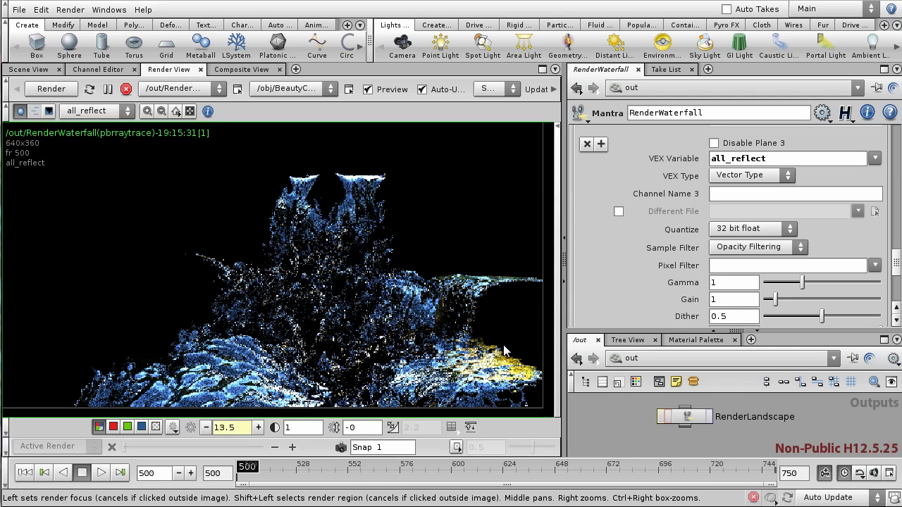
- Display the all_diffuse plane of the waterfall render and brighten its preview to 34.7
click(98, 112)
click(109, 139)
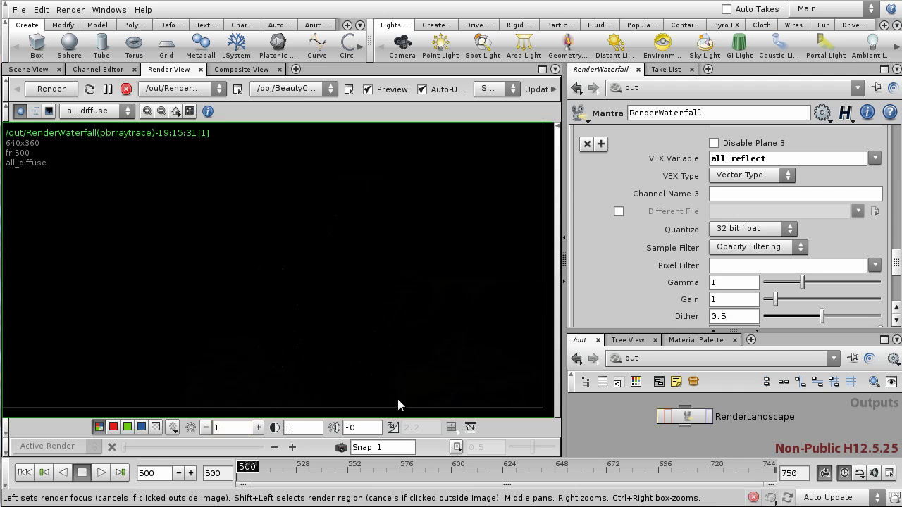
middle_drag(229, 427, 313, 427)
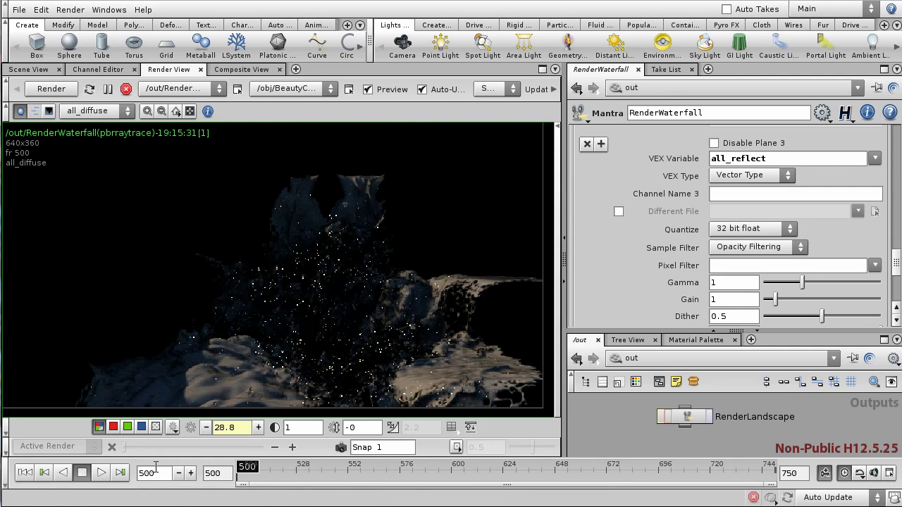
middle_drag(237, 427, 254, 427)
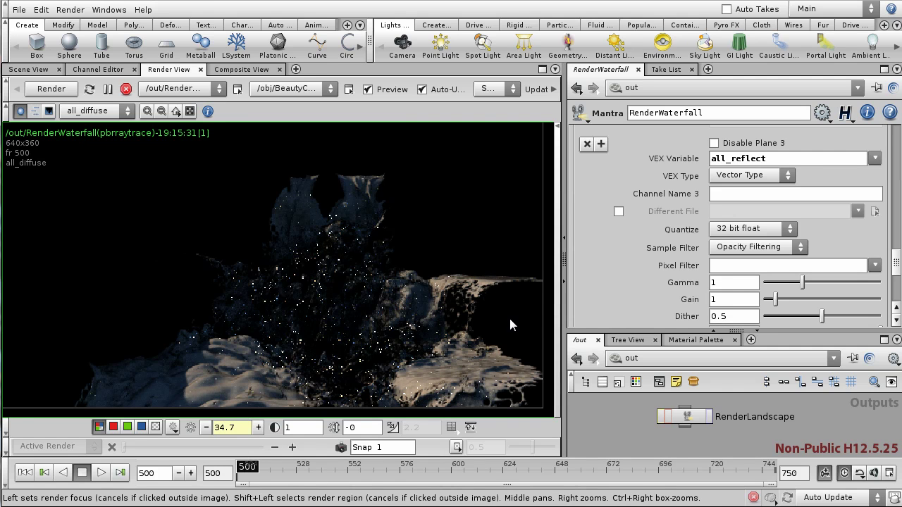
- Reset the preview brightness to 1 and display the C plane of the waterfall render again
click(206, 427)
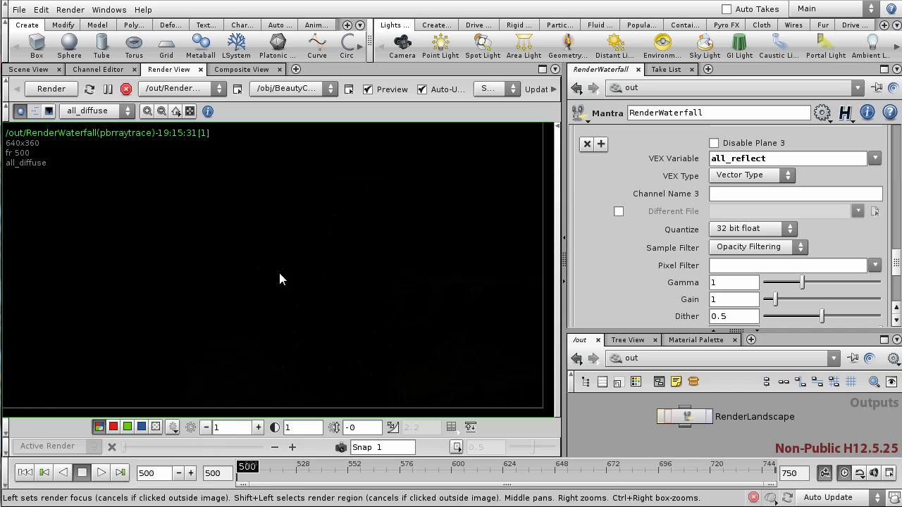
click(85, 112)
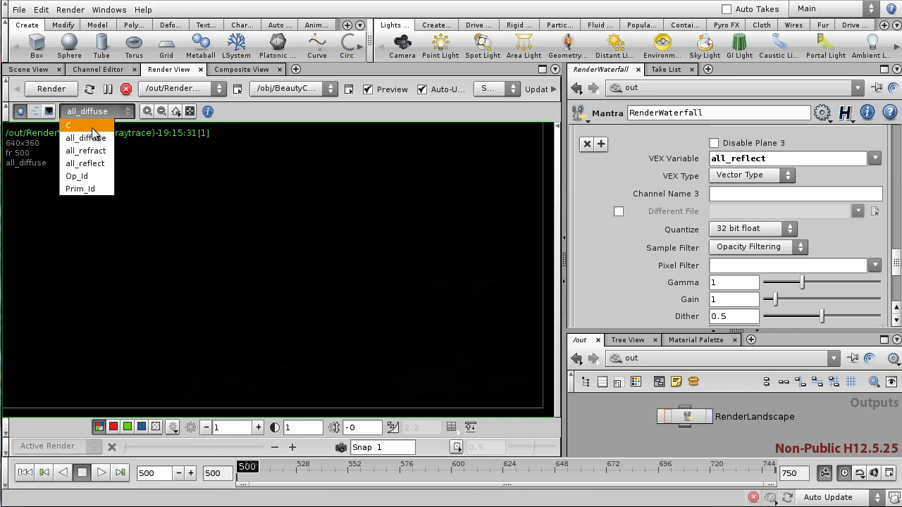
click(71, 126)
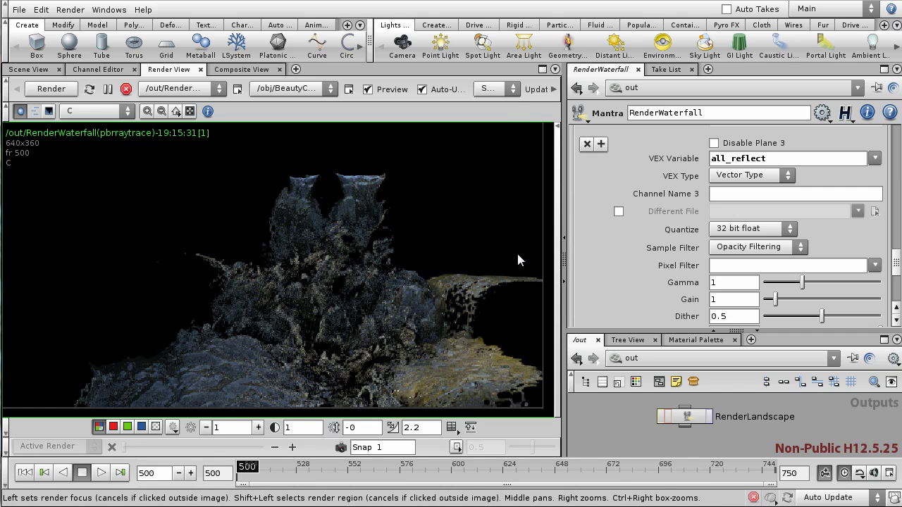
scroll(282, 245, down, 1)
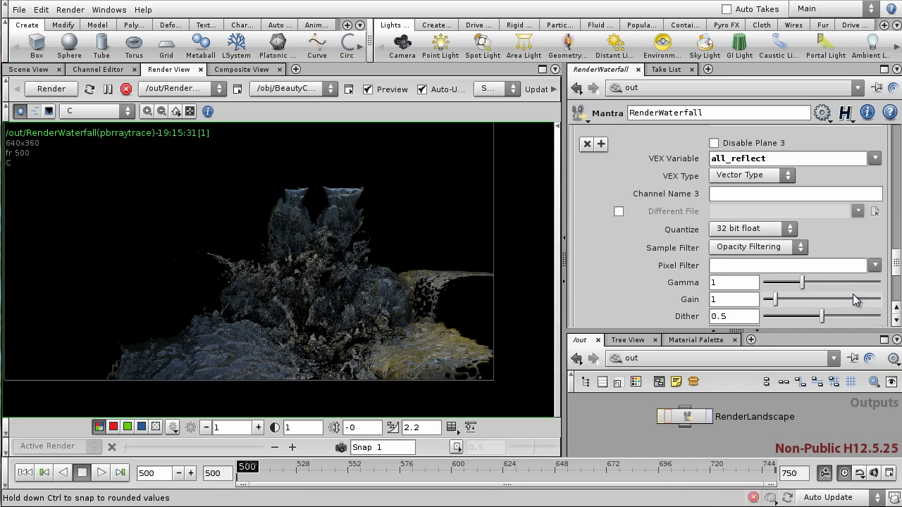
- Enlarge the network area and bring all render output nodes into view
drag(752, 333, 759, 214)
scroll(832, 341, down, 3)
middle_drag(836, 355, 846, 369)
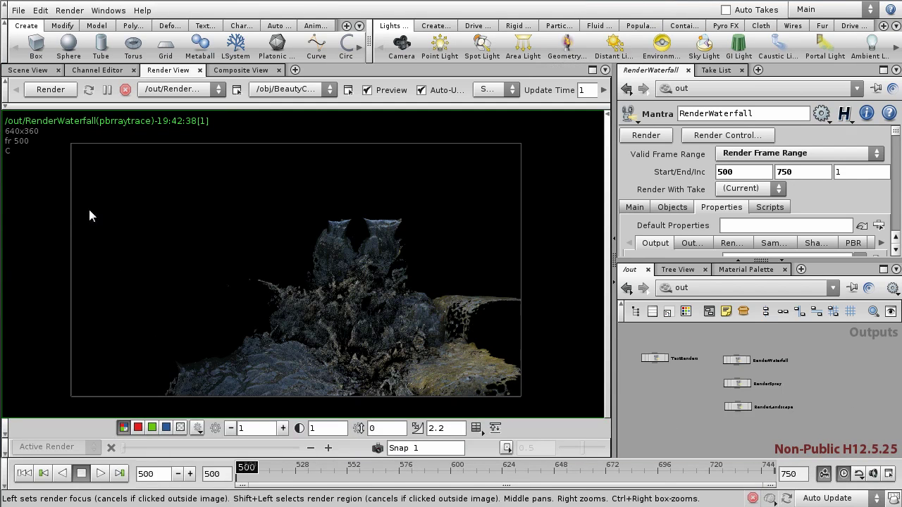
- Show the final composite in the Composite View and open the img1 compositing network
click(246, 72)
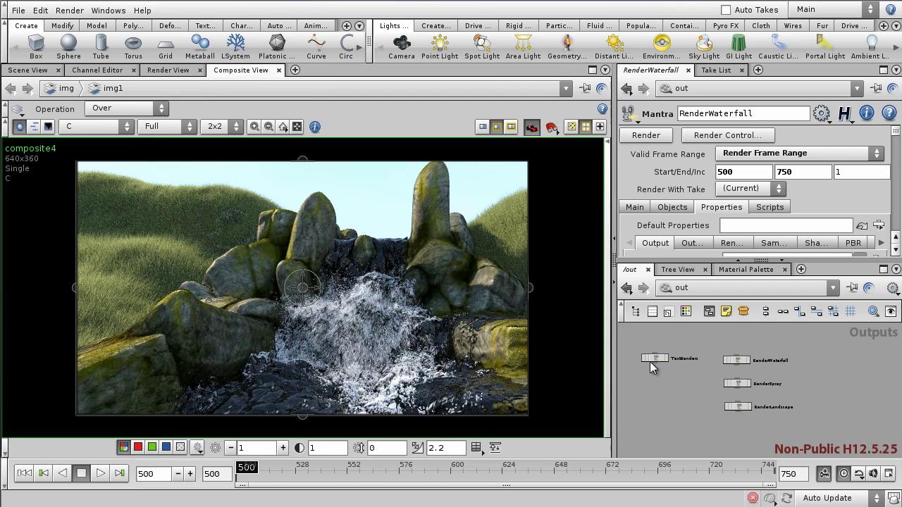
click(678, 289)
click(698, 316)
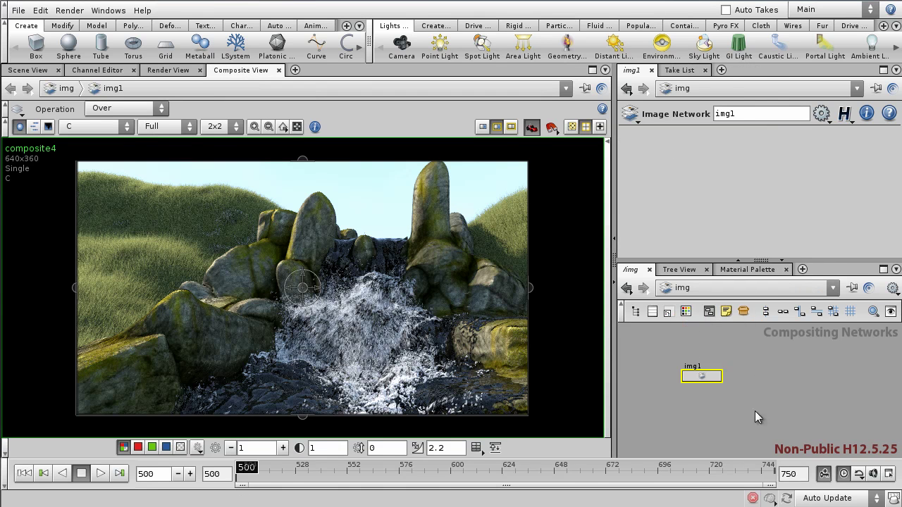
double_click(693, 377)
middle_drag(822, 385, 823, 432)
middle_drag(820, 361, 815, 397)
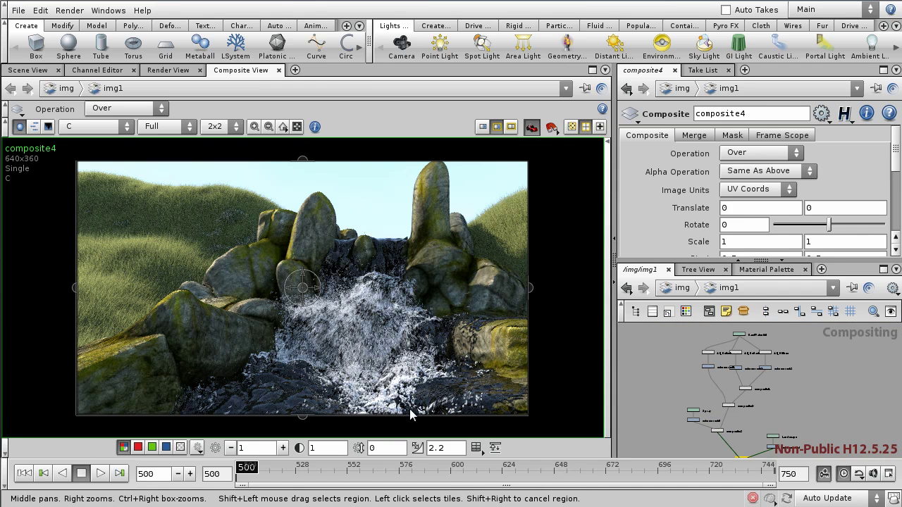
- Display the BaseWaterfall image in the Composite View and examine the plane and color correction branches below its node
middle_drag(817, 389, 833, 454)
scroll(764, 395, up, 5)
middle_drag(771, 385, 742, 372)
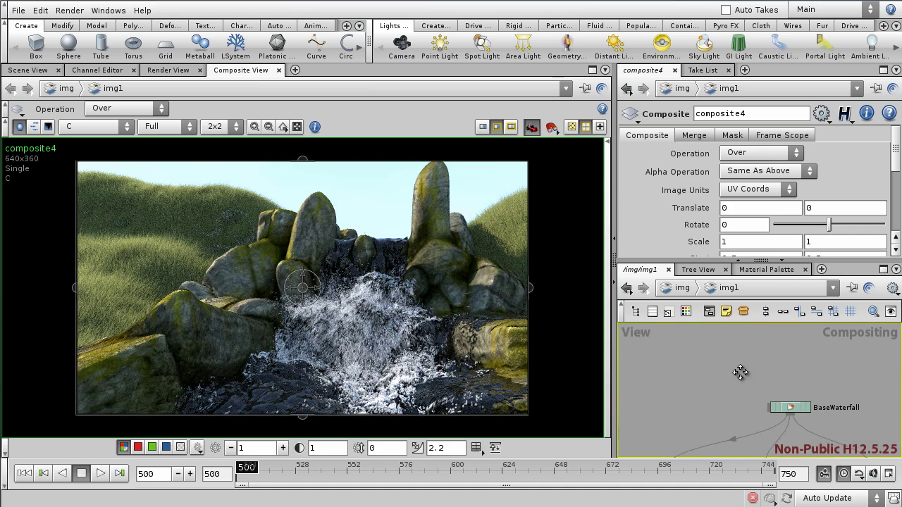
click(807, 406)
scroll(817, 373, down, 4)
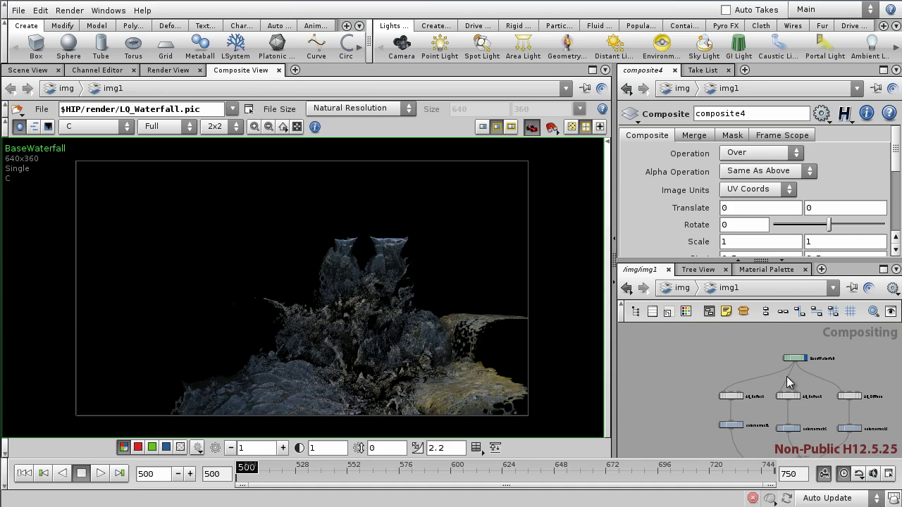
middle_drag(701, 425, 705, 393)
scroll(709, 394, up, 2)
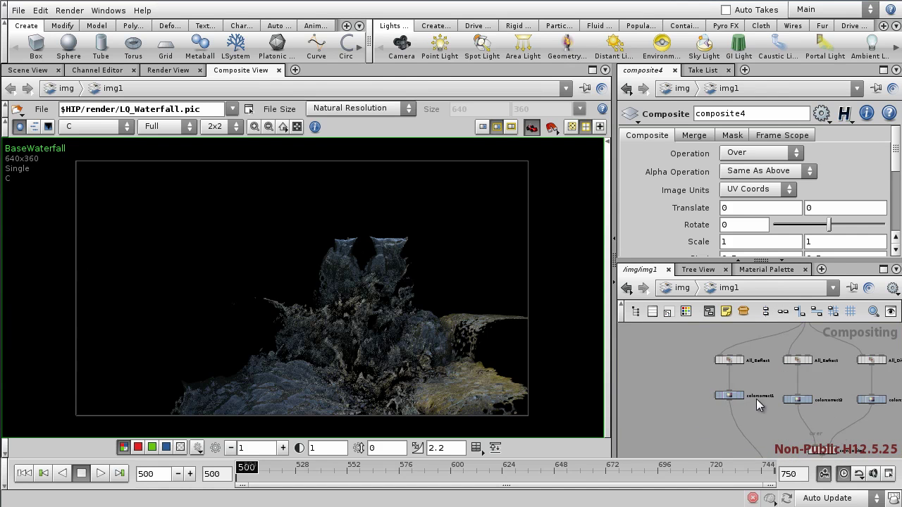
- Display the color-corrected reflection, refraction and third plane branches of the waterfall one after another, using colorcorrect1, colorcorrect2 and colorcorrect3
click(743, 395)
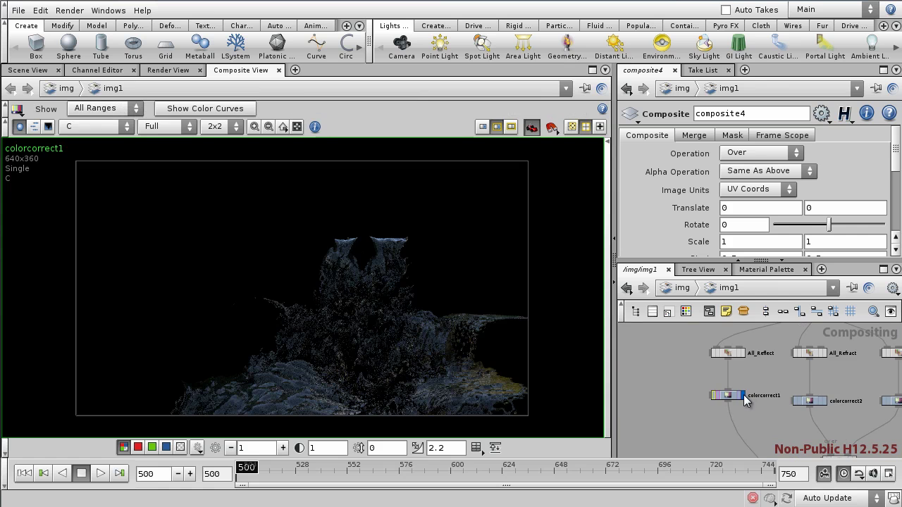
scroll(743, 395, up, 1)
middle_drag(744, 394, 679, 343)
click(741, 380)
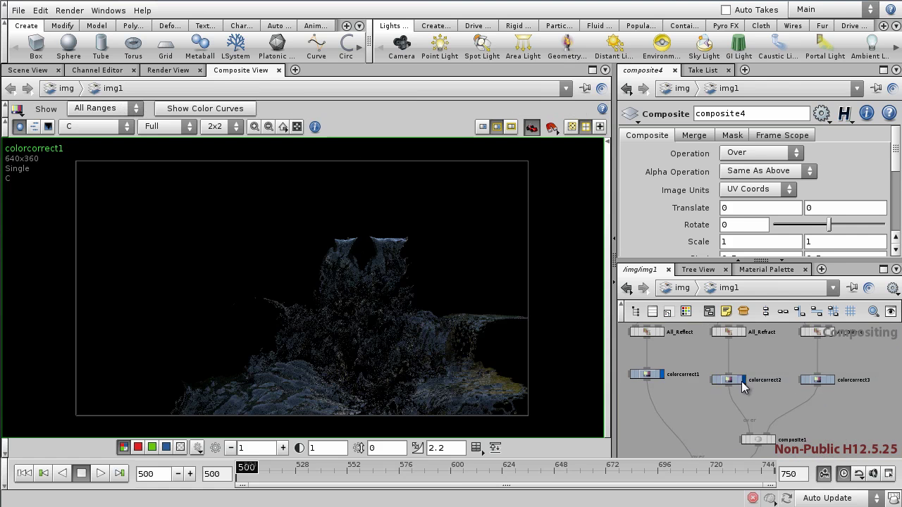
click(833, 379)
- Display the Spray render image and then the Landscape render image from their file nodes in the compositing network
scroll(834, 392, down, 3)
middle_drag(836, 405, 806, 328)
scroll(787, 361, up, 2)
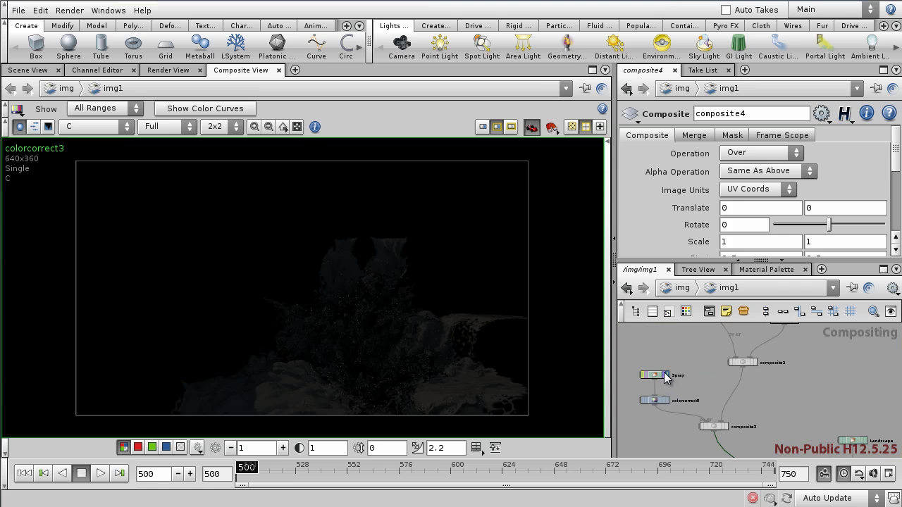
click(665, 376)
scroll(760, 395, down, 3)
middle_drag(808, 406, 783, 360)
scroll(785, 363, up, 3)
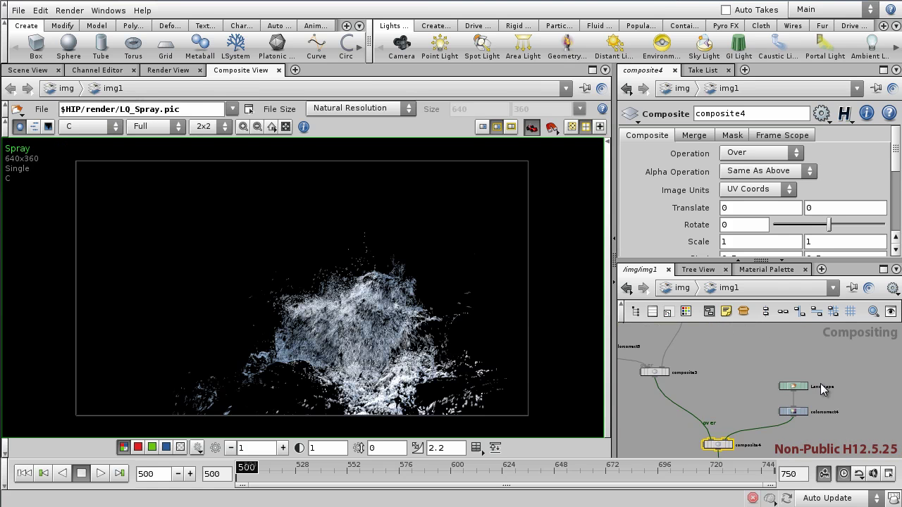
click(806, 386)
- Display the output of composite4, where the landscape is combined with the waterfall and spray
scroll(807, 387, down, 3)
click(838, 376)
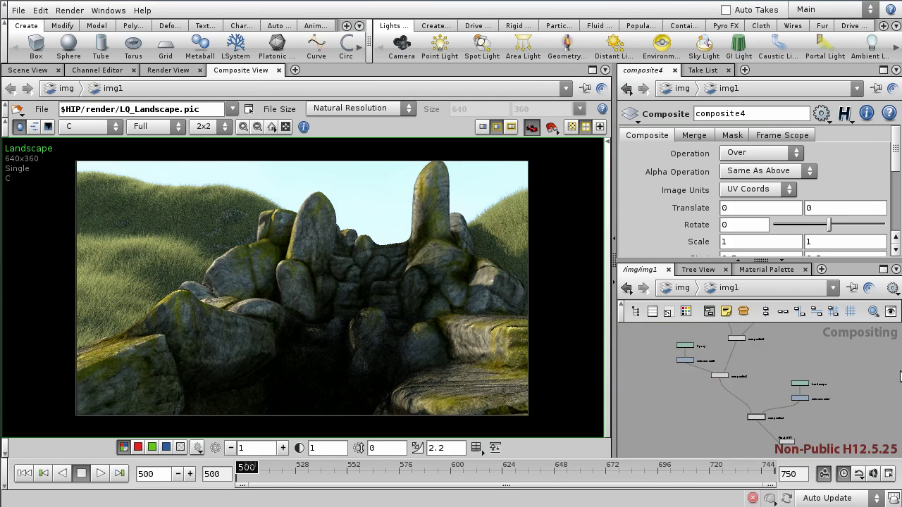
scroll(808, 433, up, 3)
middle_drag(807, 432, 822, 415)
scroll(681, 395, up, 2)
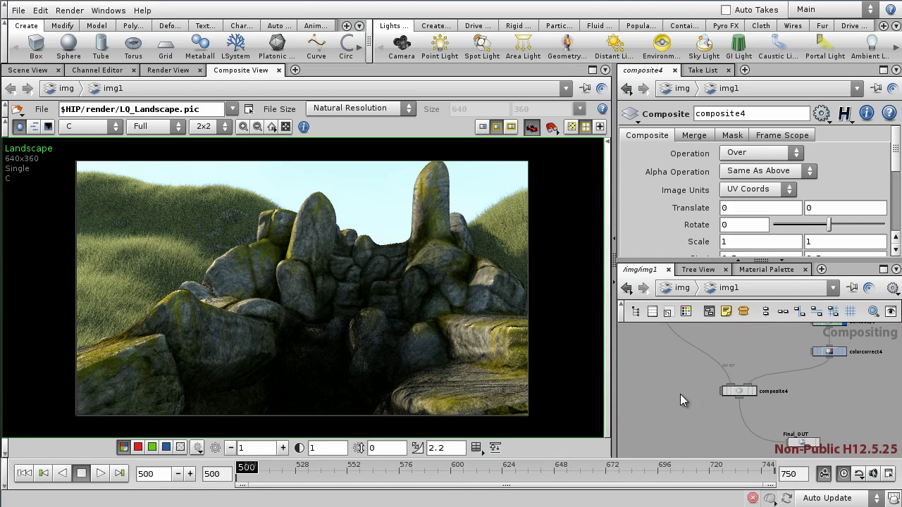
click(753, 392)
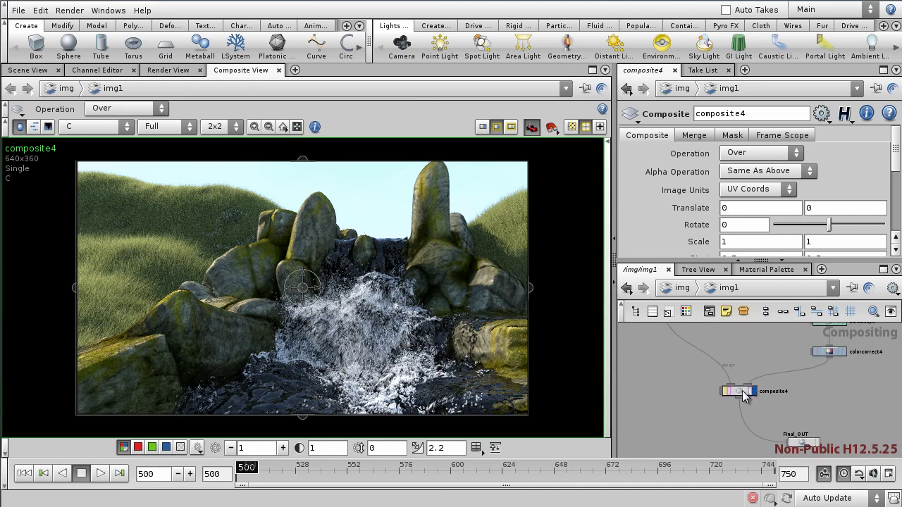